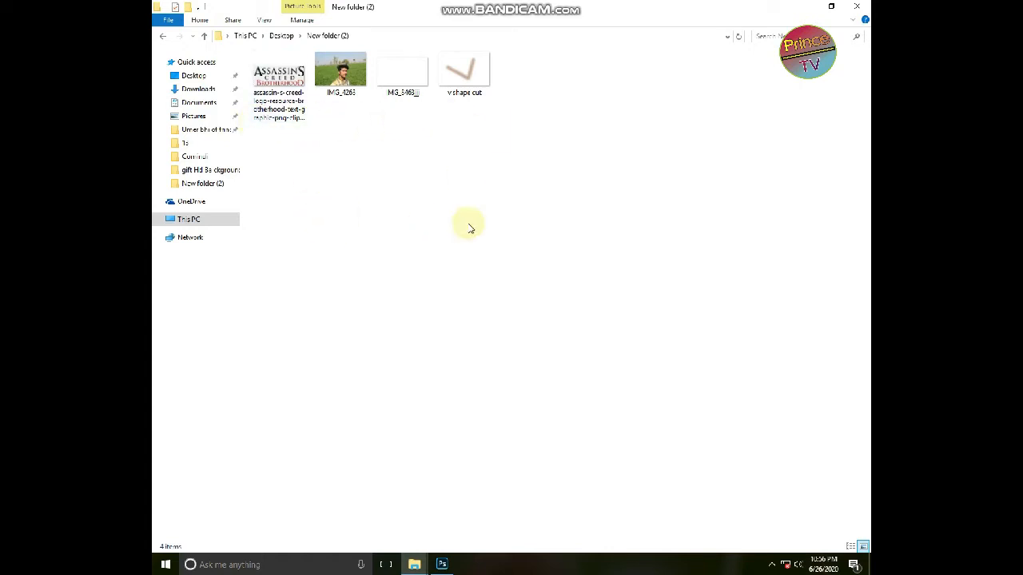
Switch to Photoshop, crop both sides of the portrait to a narrower frame and unlock the background layer
click(441, 564)
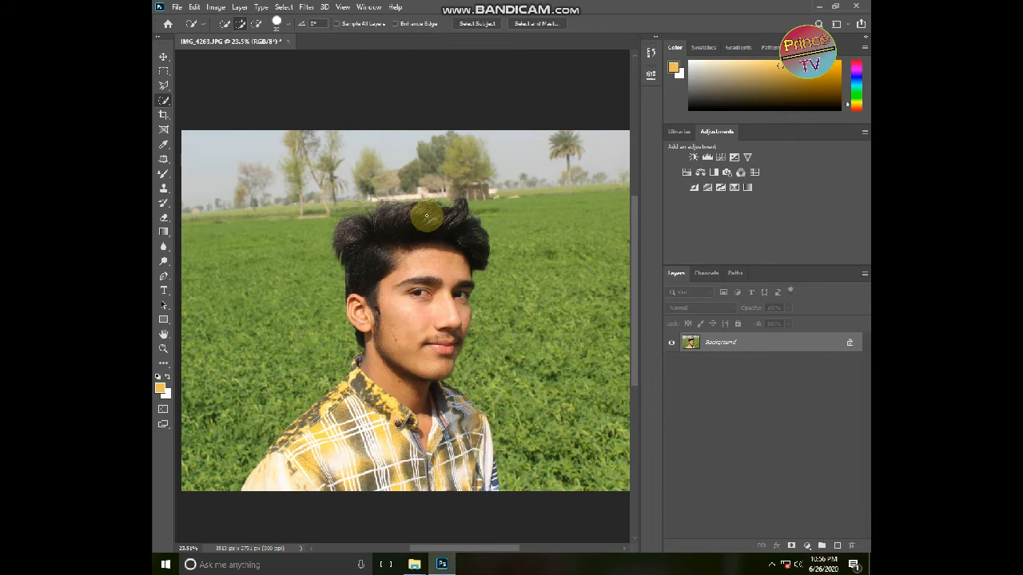
click(164, 114)
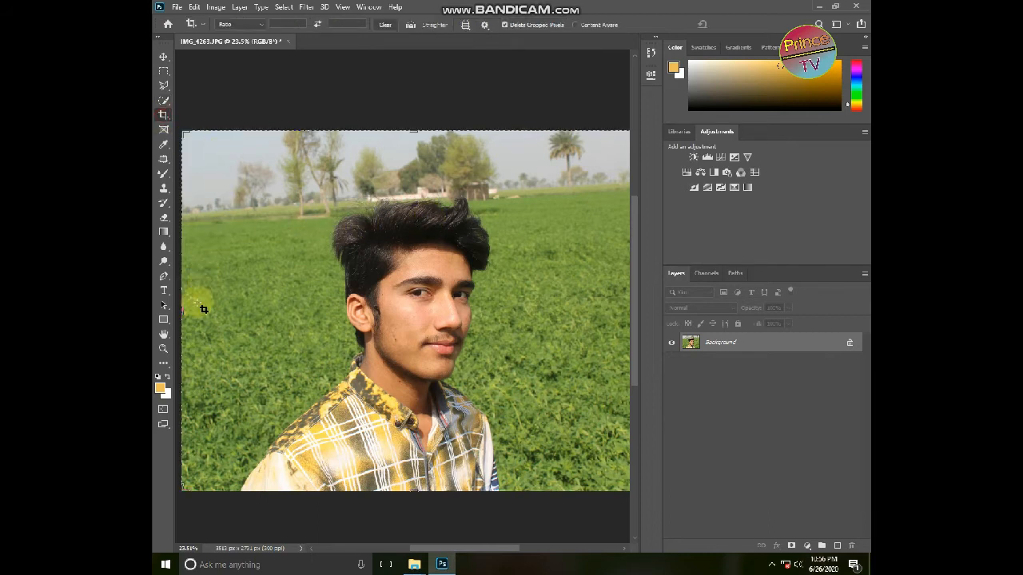
drag(183, 315, 211, 317)
drag(614, 310, 564, 316)
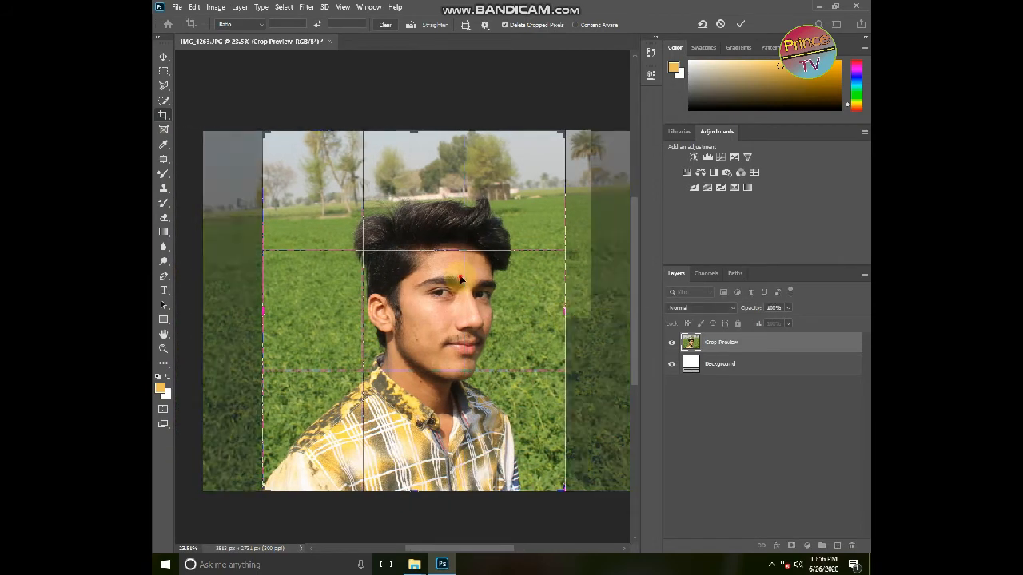
double_click(460, 274)
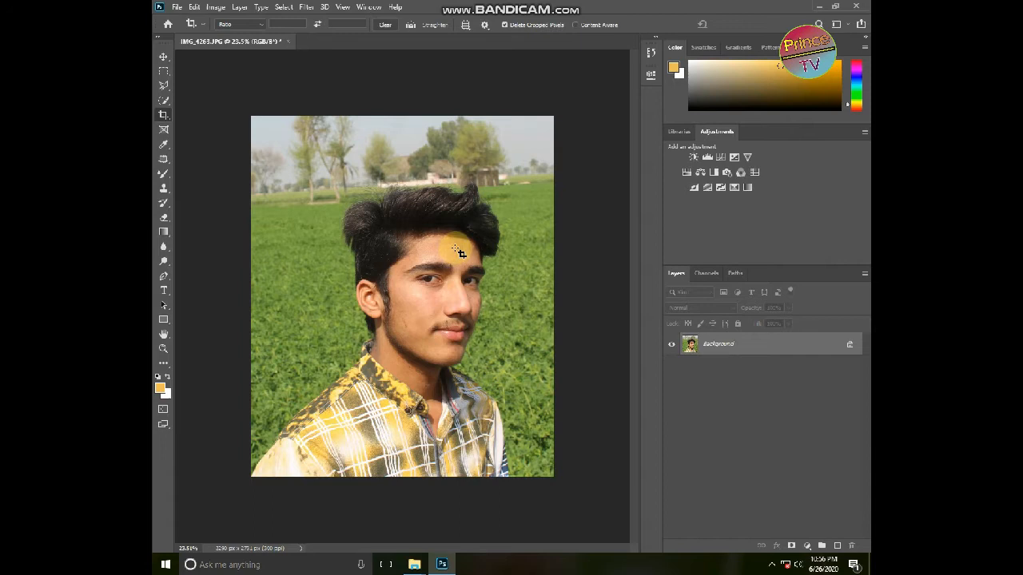
click(851, 347)
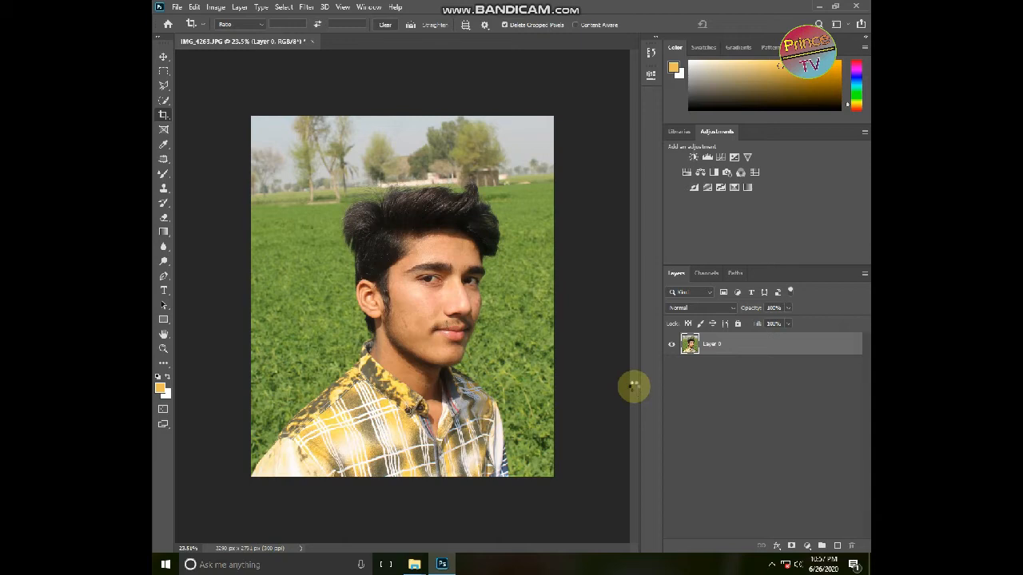
Open Camera Raw and set Exposure +0.15, Contrast +5, Highlights +5, Blacks +2, Texture +5 and Clarity +10
key(ctrl+shift+a)
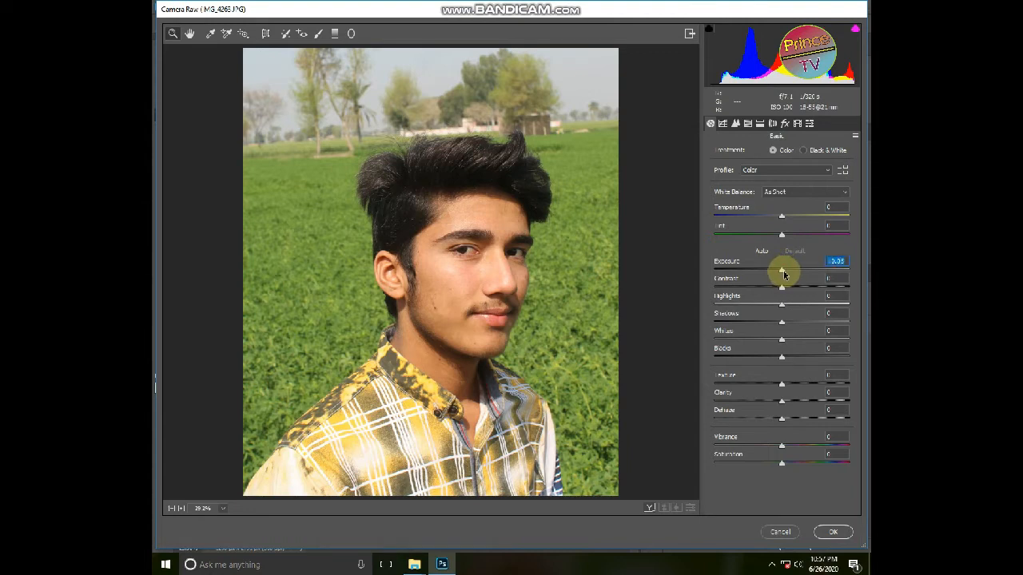
drag(783, 274, 784, 273)
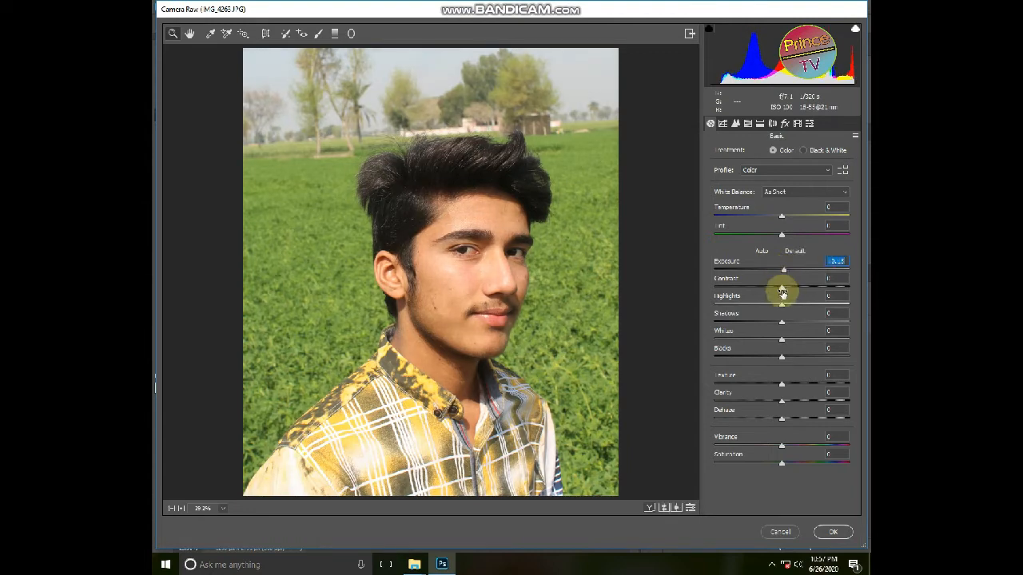
click(783, 289)
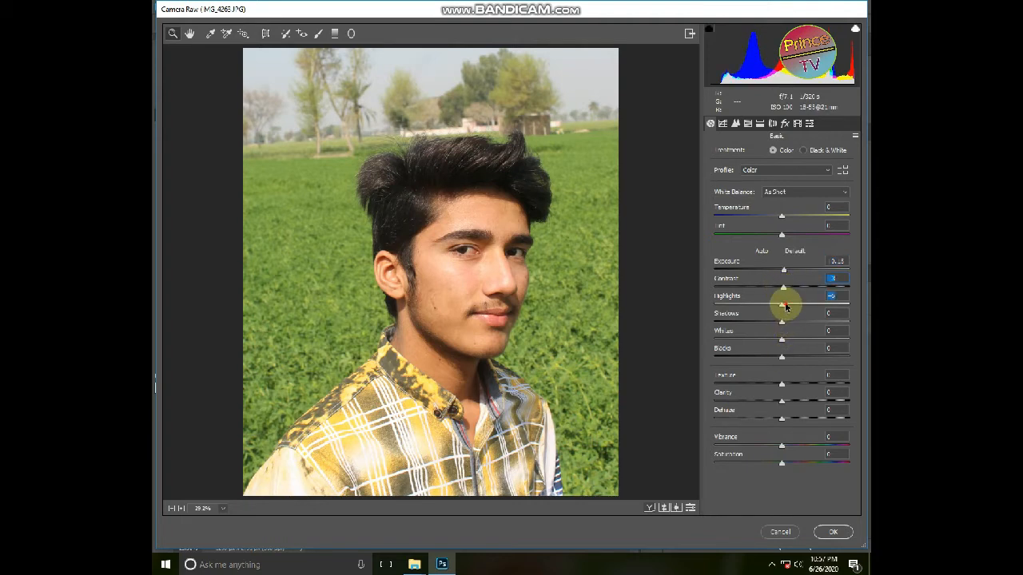
drag(785, 289, 789, 292)
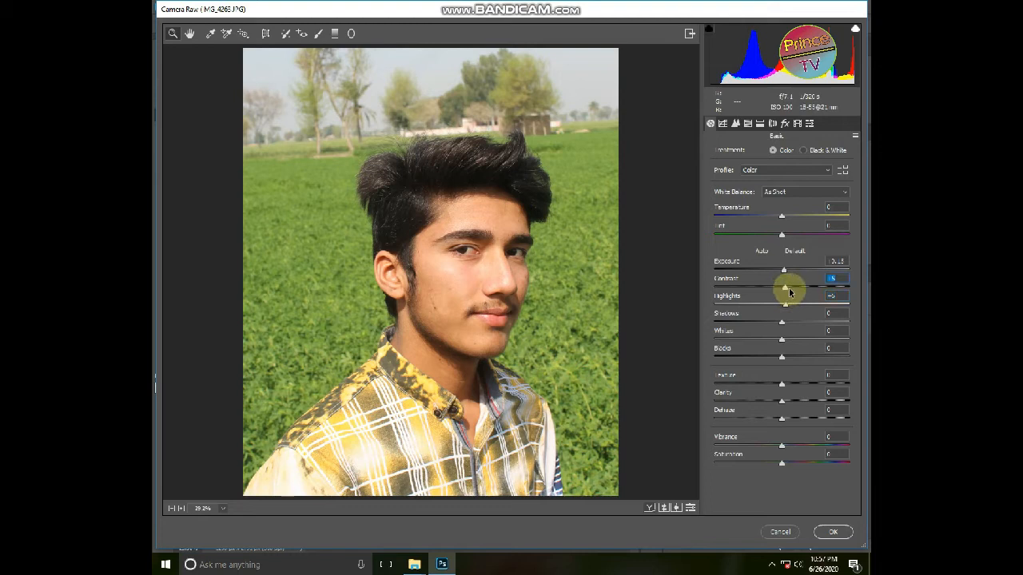
drag(785, 358, 785, 401)
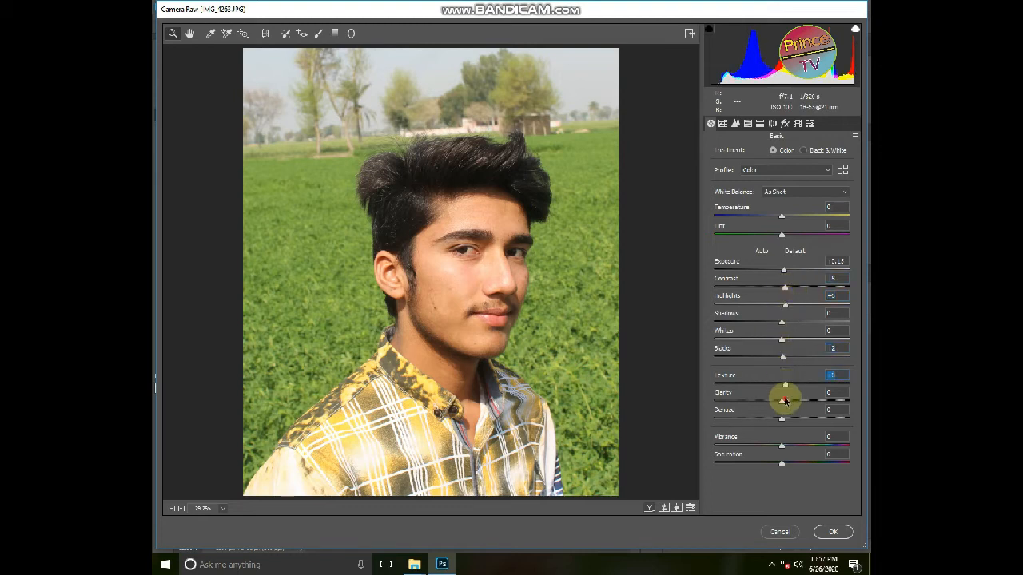
click(787, 402)
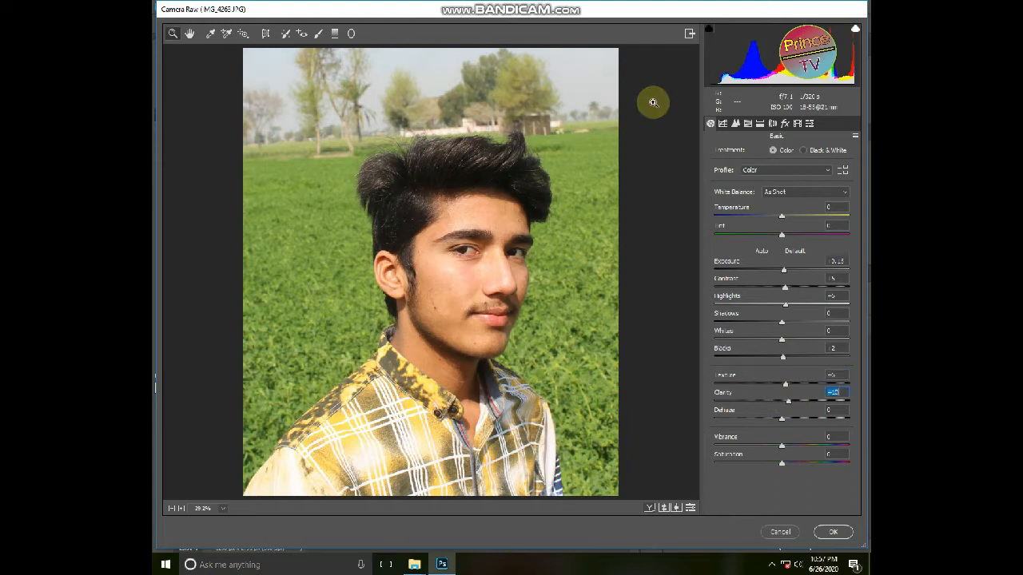
Shift the HSL hues to Yellows +24, Greens about +30, Aquas -33 and Blues about -70
click(723, 124)
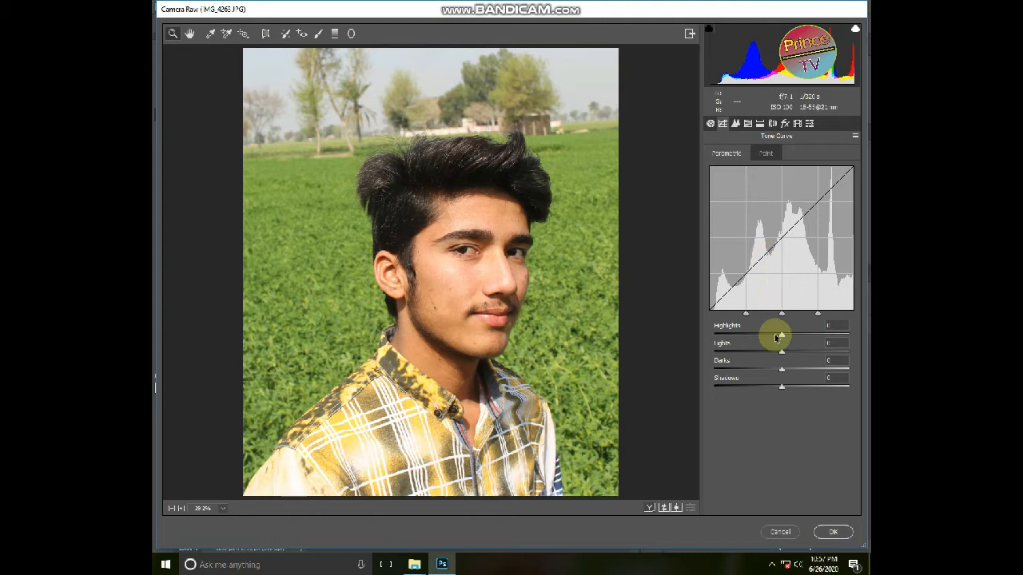
click(736, 124)
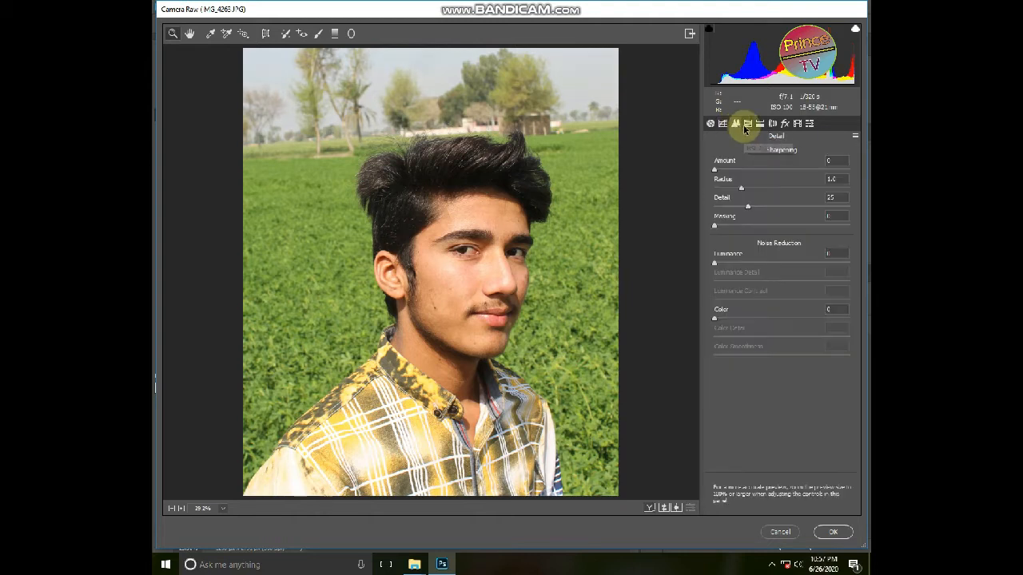
click(748, 124)
click(718, 154)
drag(782, 231, 767, 231)
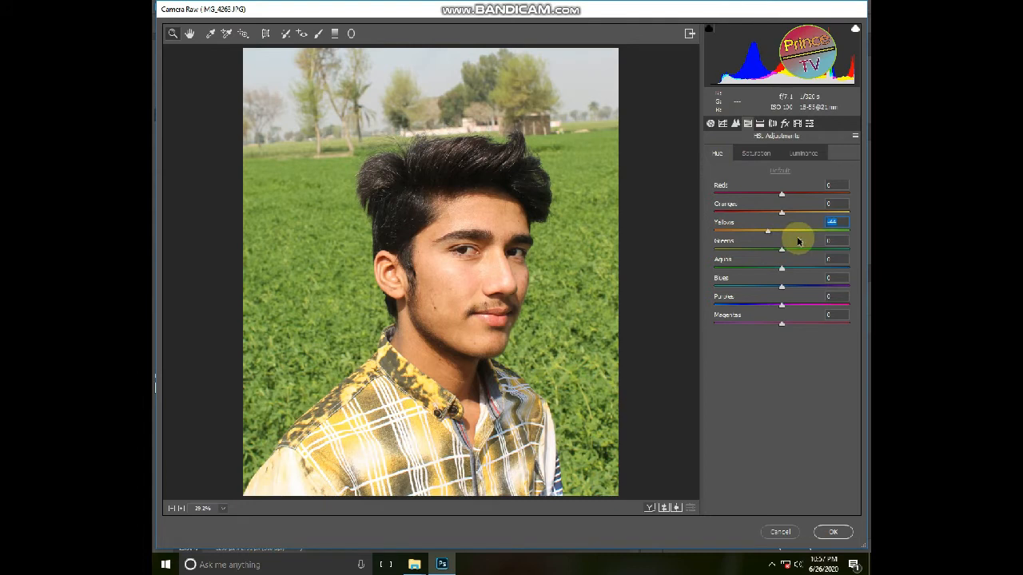
click(797, 240)
drag(751, 250, 738, 250)
click(781, 251)
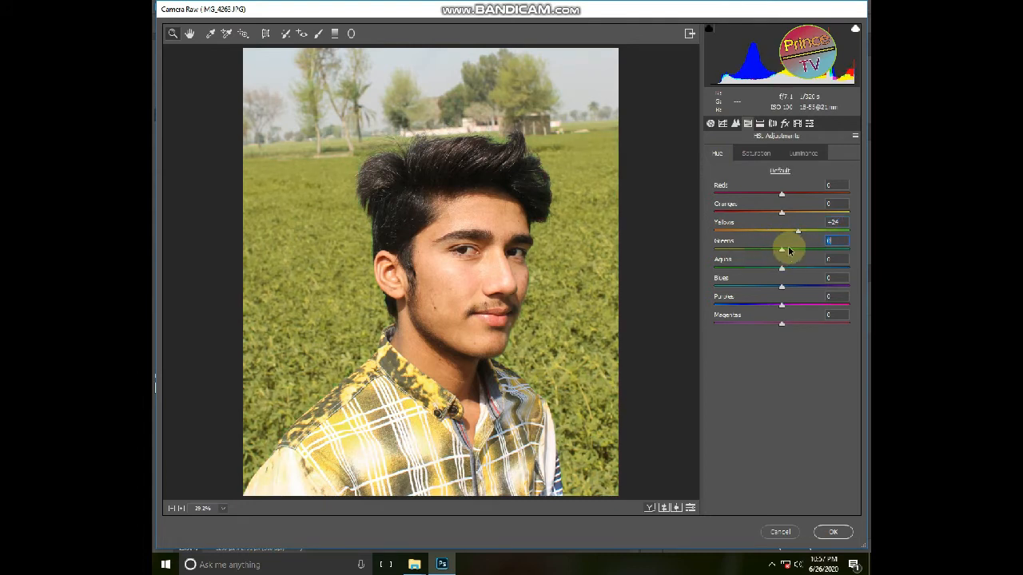
click(790, 250)
click(759, 269)
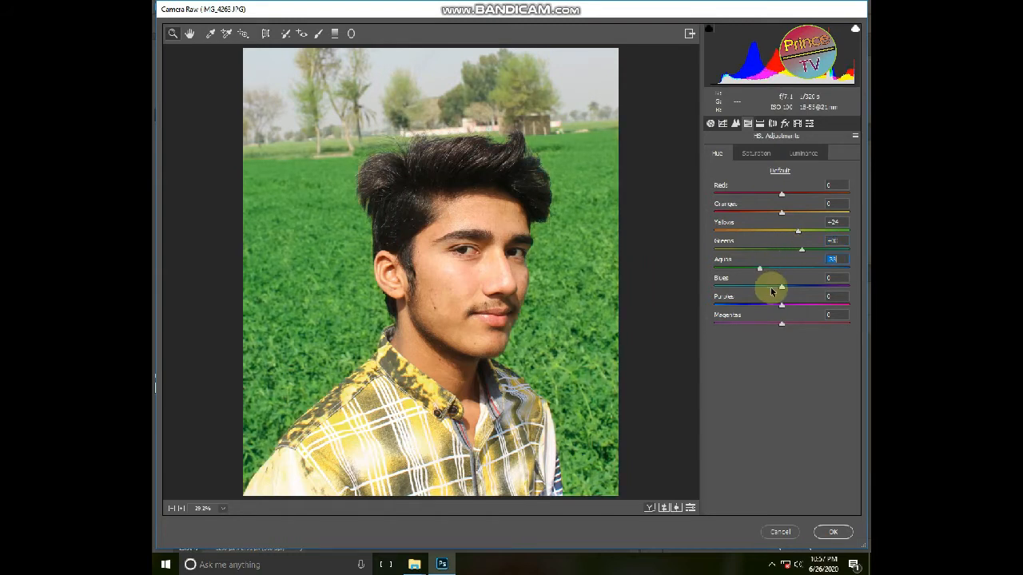
drag(771, 290, 719, 286)
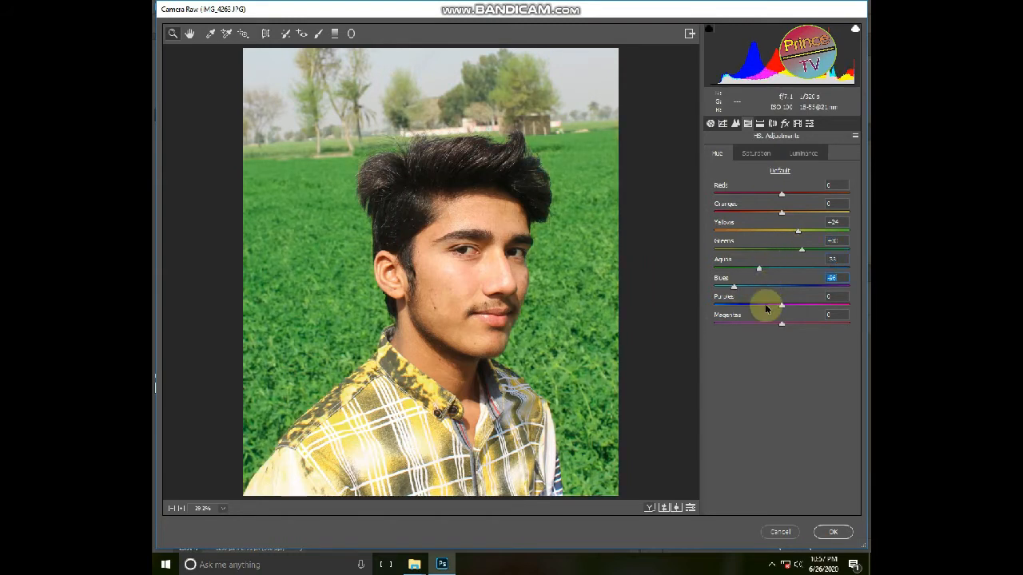
Set the HSL saturation to Aquas +70, Blues +64, Purples +40, Greens +19, Yellows +13 and Reds about +9
click(759, 154)
drag(781, 286, 808, 305)
click(828, 268)
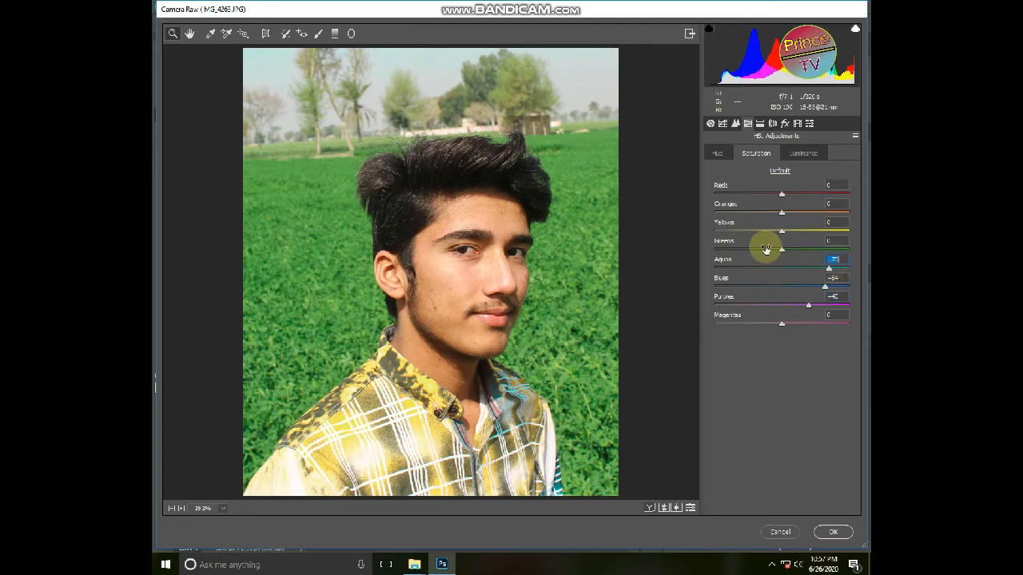
drag(782, 249, 787, 194)
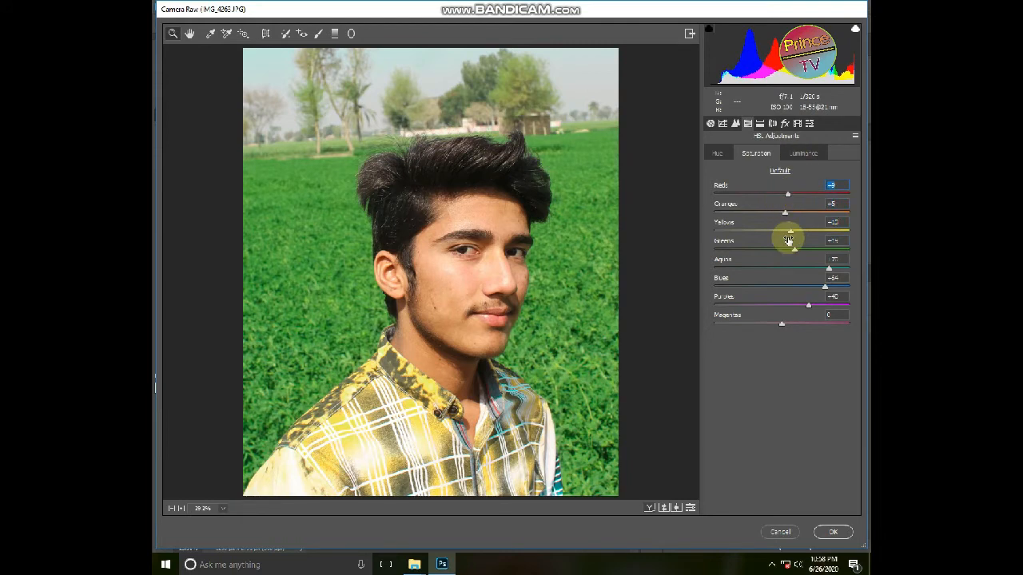
Lower the Oranges luminance to about -8 and the Oranges saturation to about -4
click(803, 152)
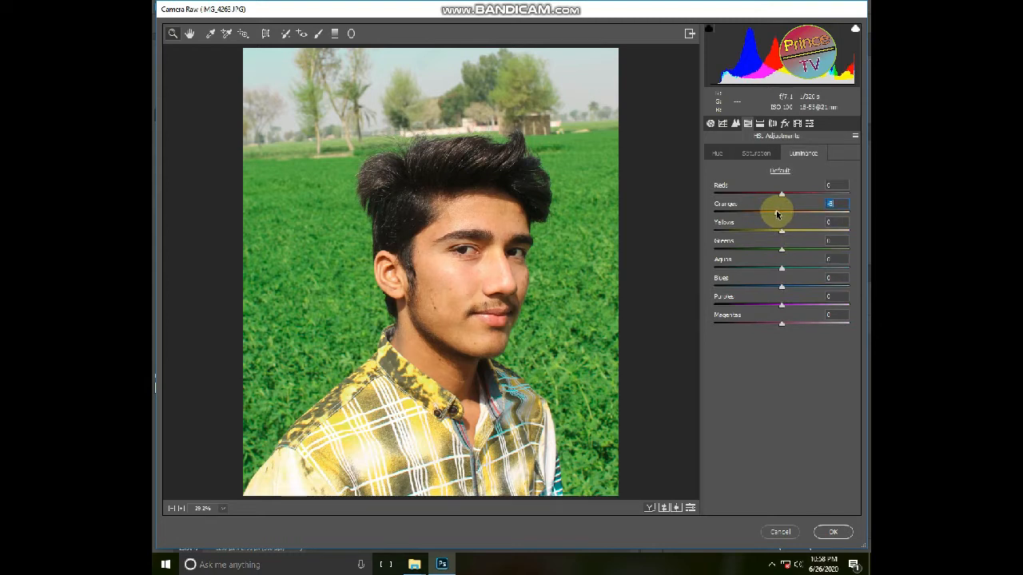
click(759, 152)
drag(785, 216, 778, 212)
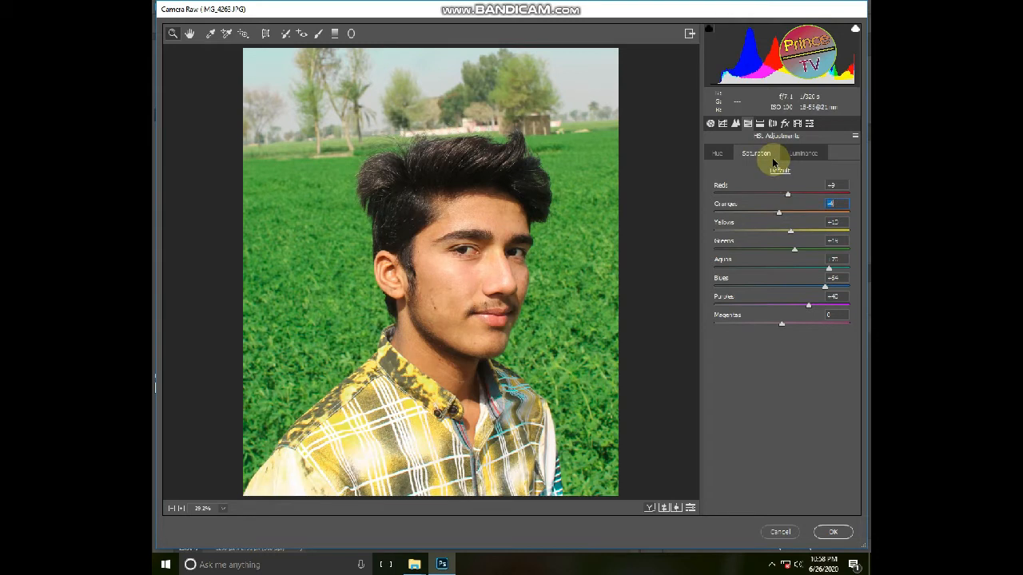
Darken the photo's edges with a post-crop vignette amount of about -33 and apply the Camera Raw edits
click(759, 124)
click(771, 124)
click(783, 124)
drag(772, 269, 757, 272)
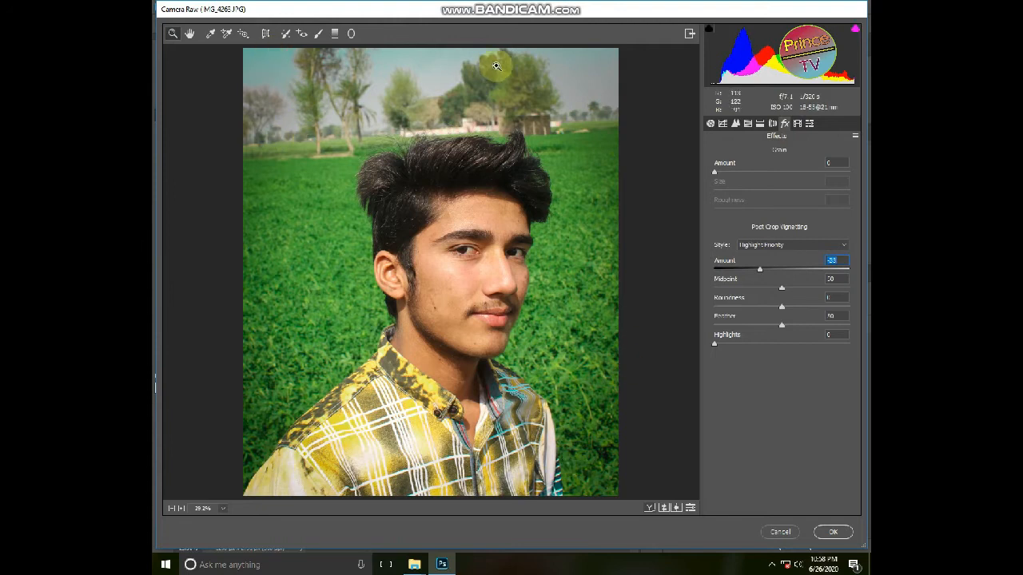
click(832, 533)
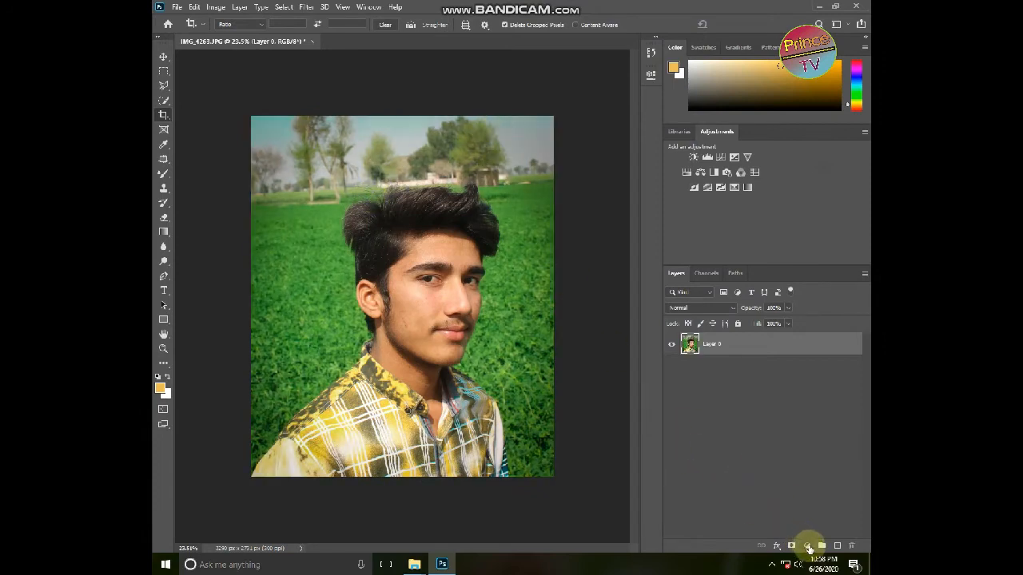
Add a Selective Color adjustment layer with Greens at Cyan +52, Magenta +54, Yellow -40 and Black about -16
click(807, 547)
click(807, 547)
click(807, 547)
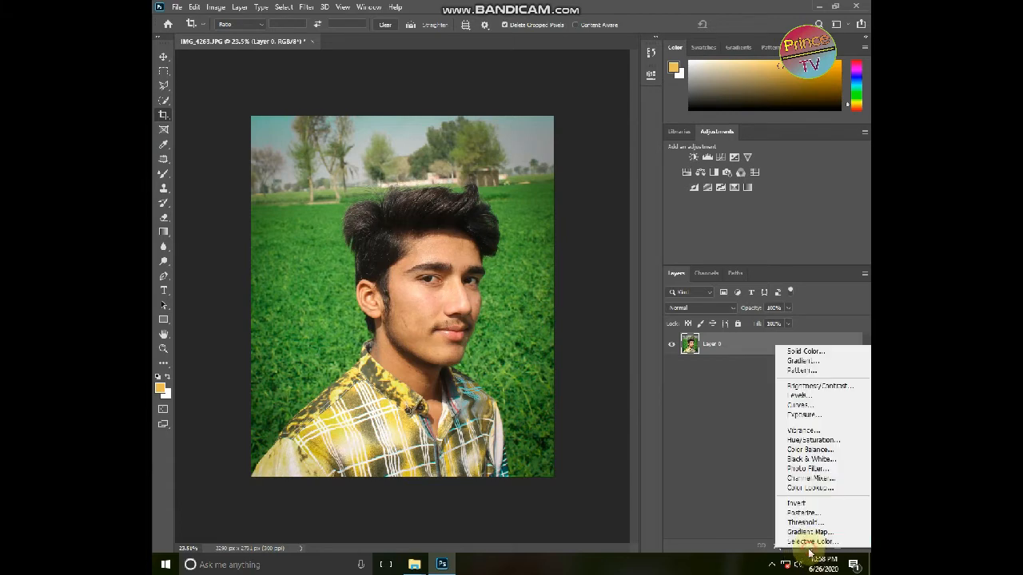
click(800, 542)
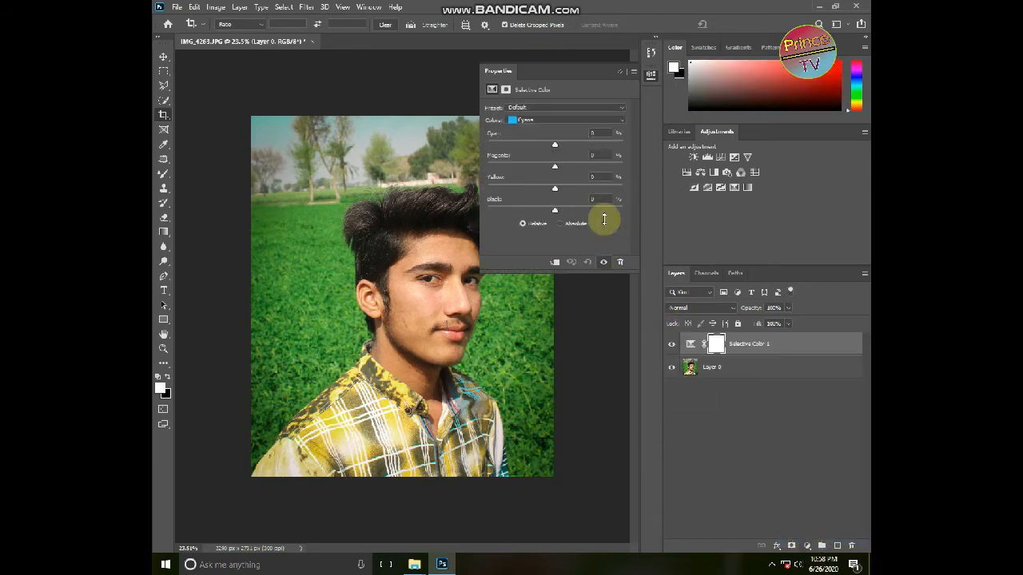
click(528, 120)
click(525, 142)
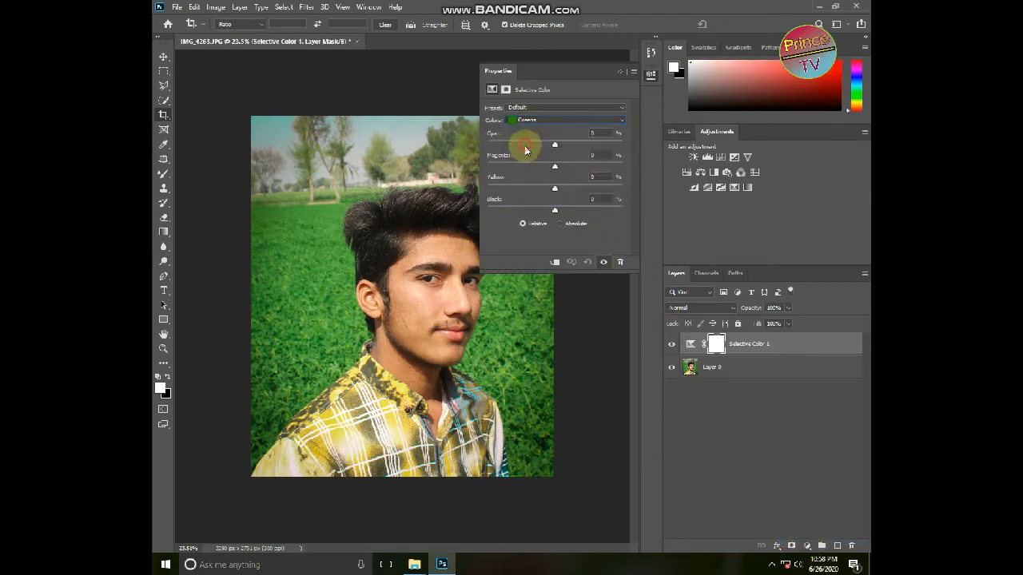
drag(553, 186, 536, 186)
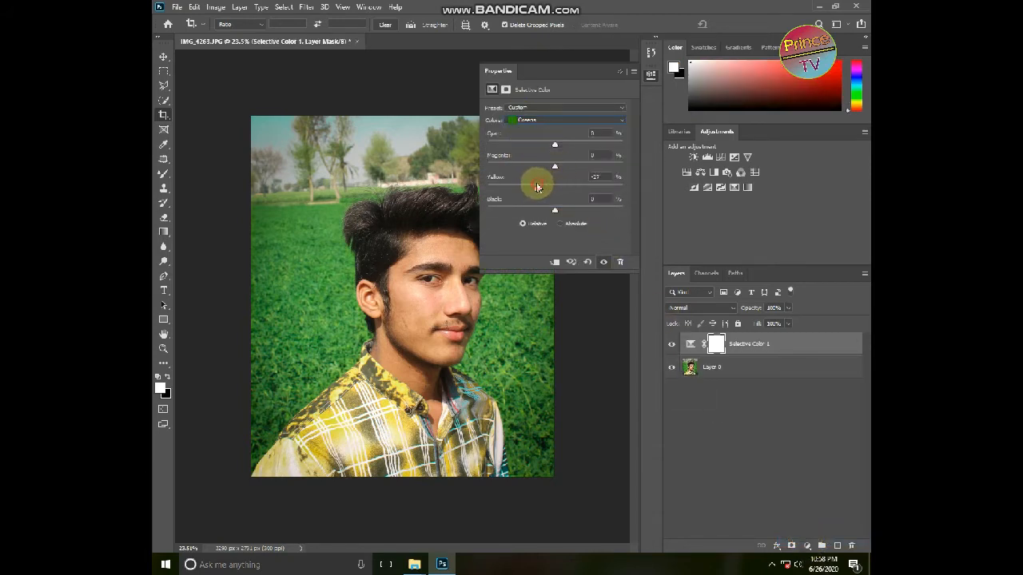
drag(554, 146, 528, 191)
drag(568, 144, 591, 166)
mouse_move(554, 210)
mouse_down()
mouse_move(564, 208)
mouse_move(543, 212)
mouse_up()
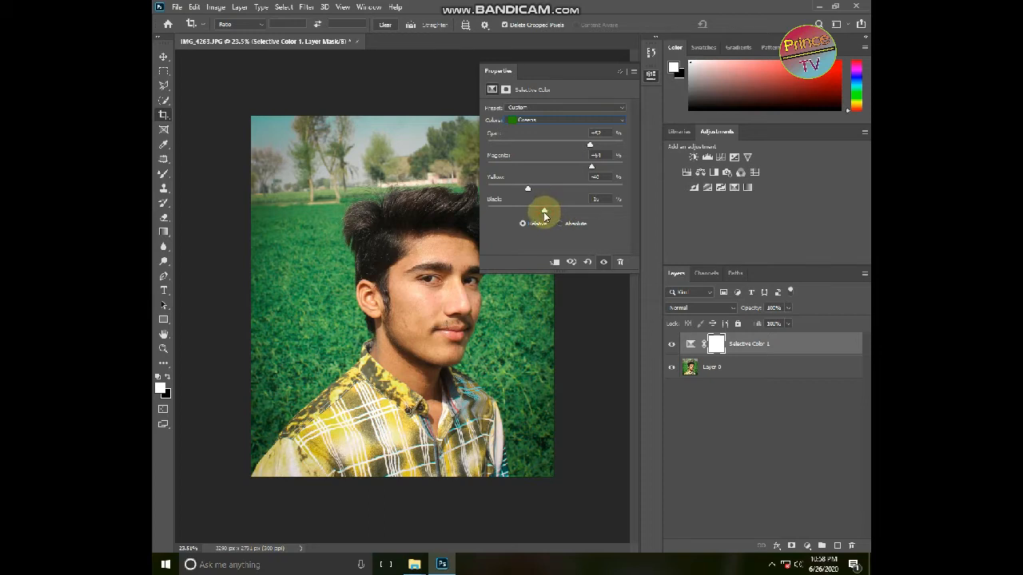
click(617, 73)
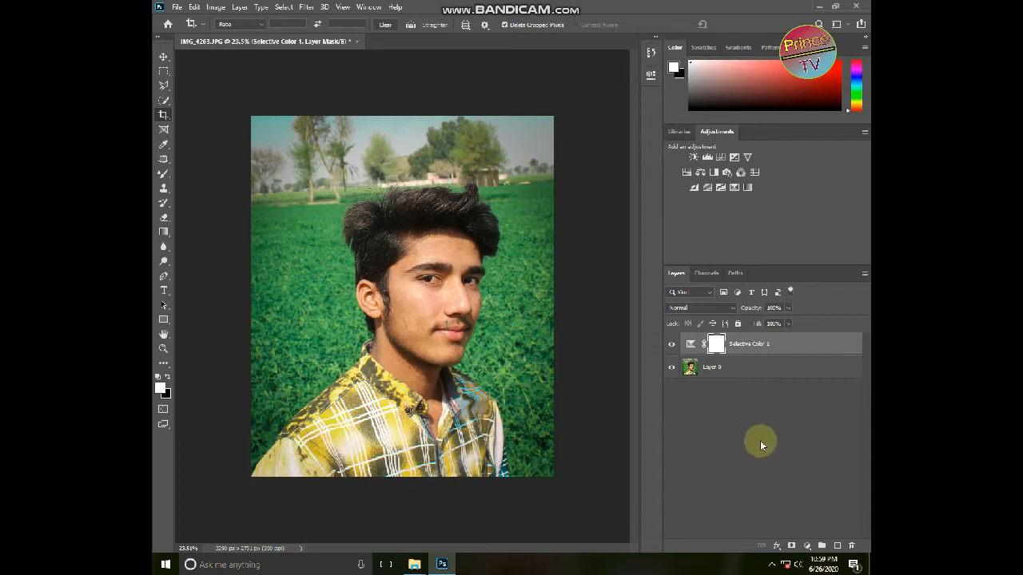
Add a second Selective Color layer, raising Cyan, Magenta and Black for Greens and lowering Yellow to about -15
click(807, 547)
click(810, 546)
drag(555, 144, 584, 143)
drag(555, 166, 568, 213)
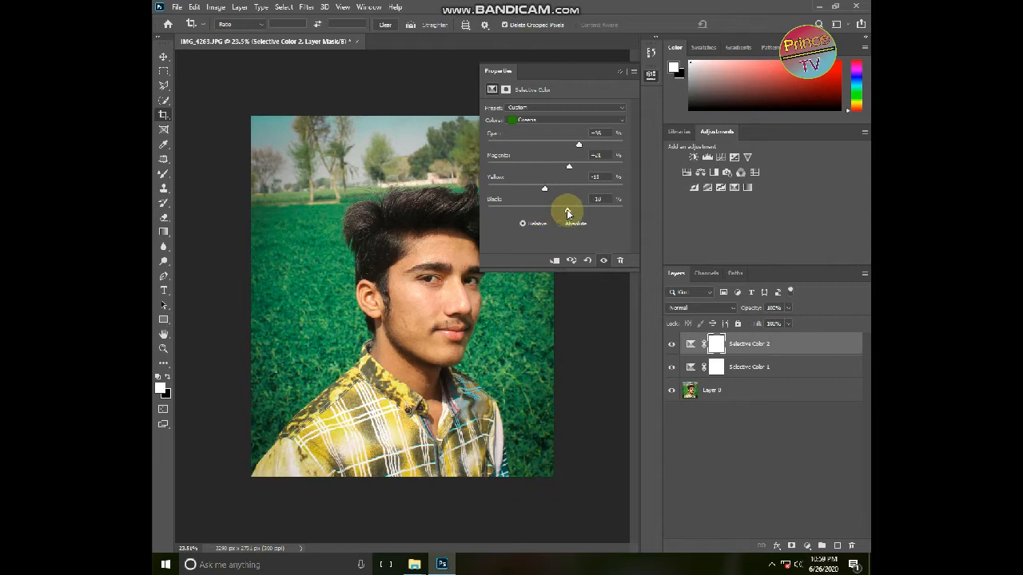
mouse_move(569, 166)
mouse_down()
mouse_move(535, 190)
mouse_move(588, 165)
mouse_move(575, 148)
mouse_up()
Adjust the Cyans of the second Selective Color layer to Cyan +62, Magenta about -46, Yellow about +54 and Black -7
click(534, 119)
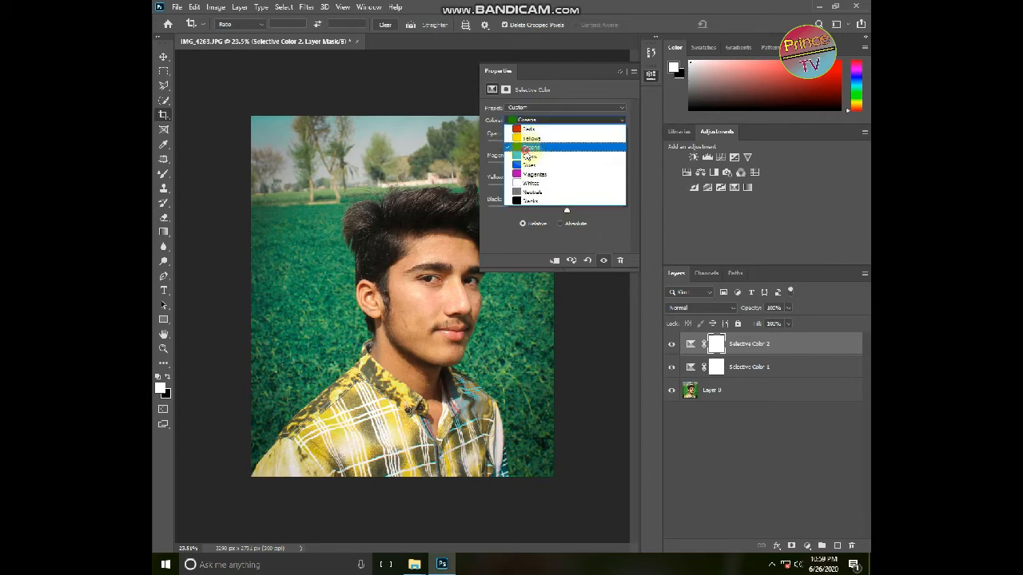
click(528, 153)
click(528, 120)
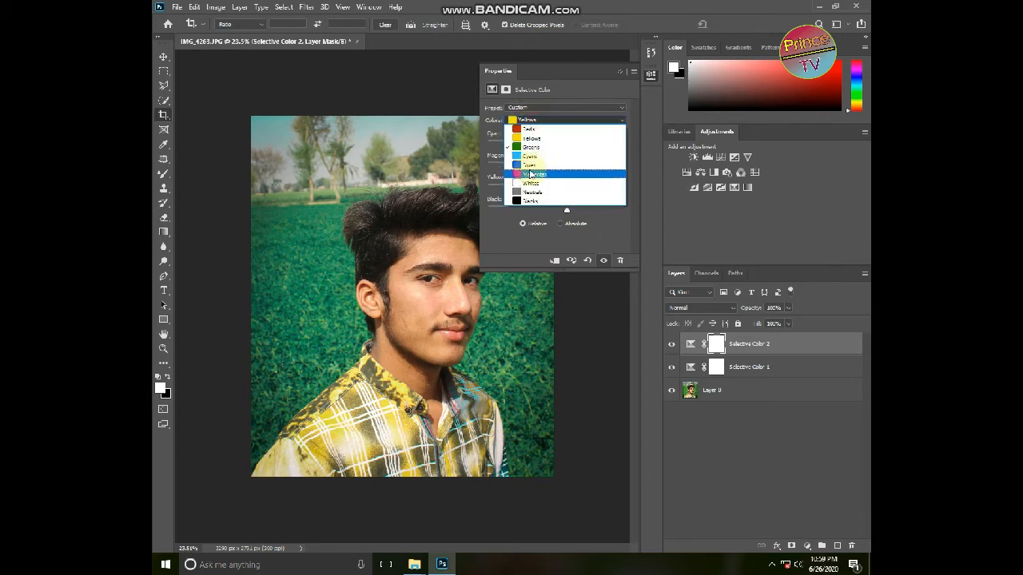
click(533, 157)
drag(577, 137, 592, 188)
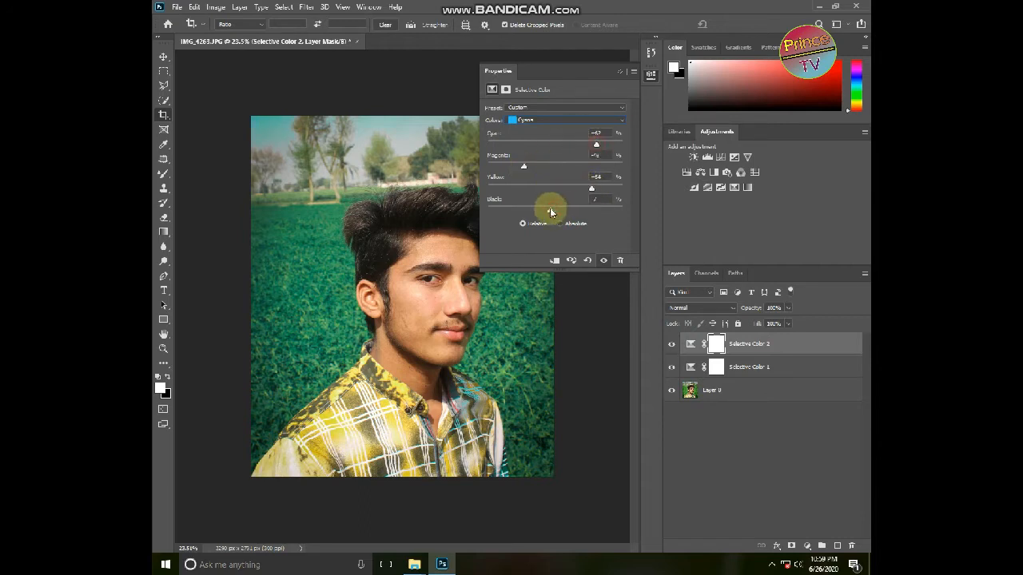
Adjust the Blacks of the second Selective Color layer to Cyan +21, Magenta +11, Yellow +30 and Black -2
click(582, 121)
click(529, 199)
drag(561, 146, 554, 211)
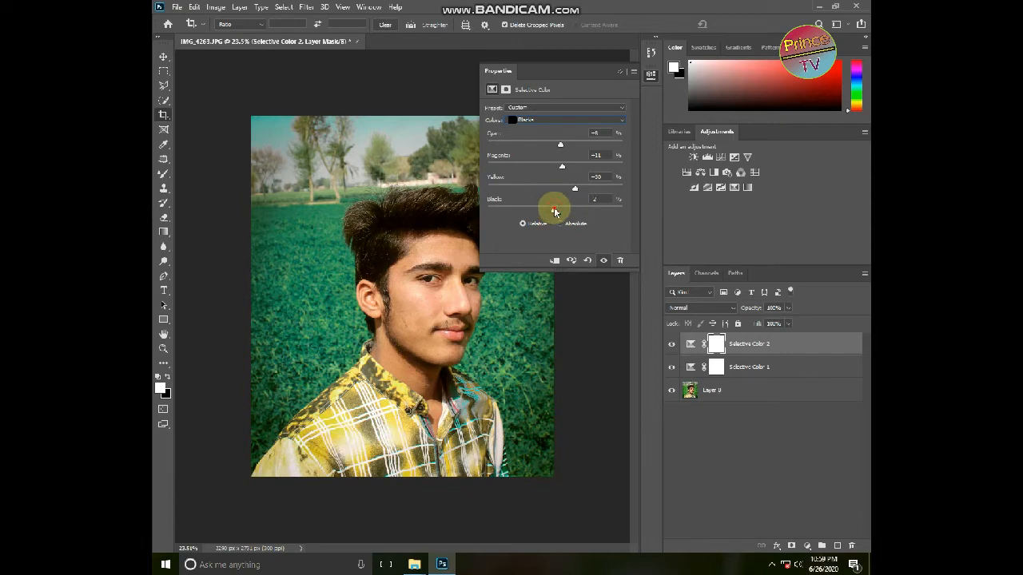
drag(562, 146, 569, 147)
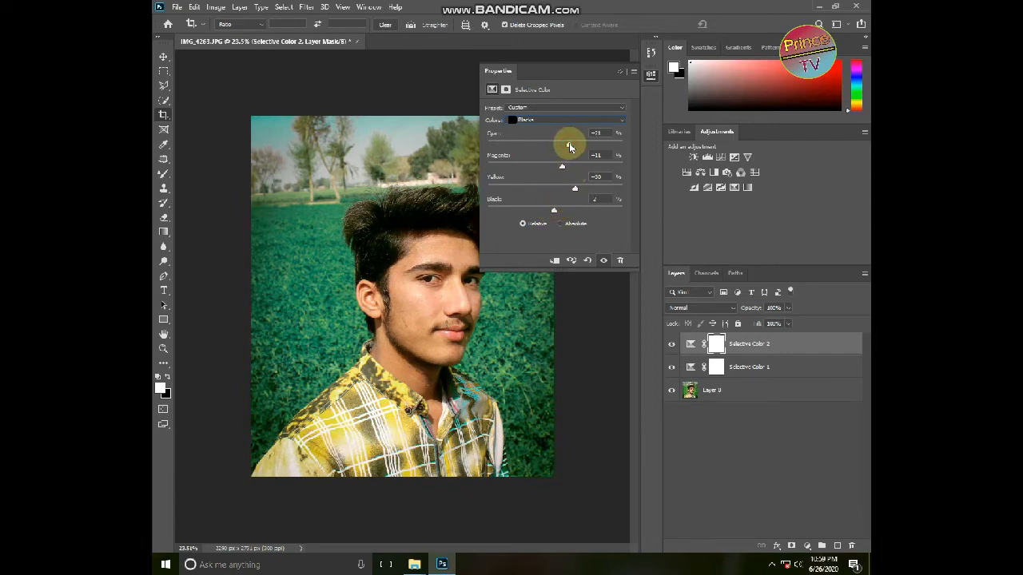
Lower Cyan to about -6 for the Whites of the second Selective Color layer
click(571, 121)
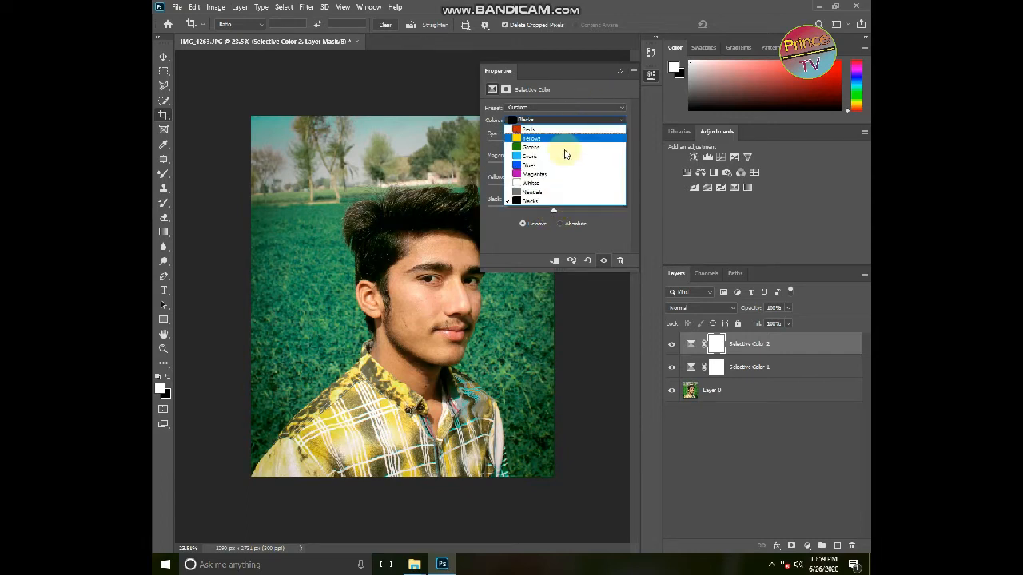
click(546, 188)
drag(554, 144, 552, 146)
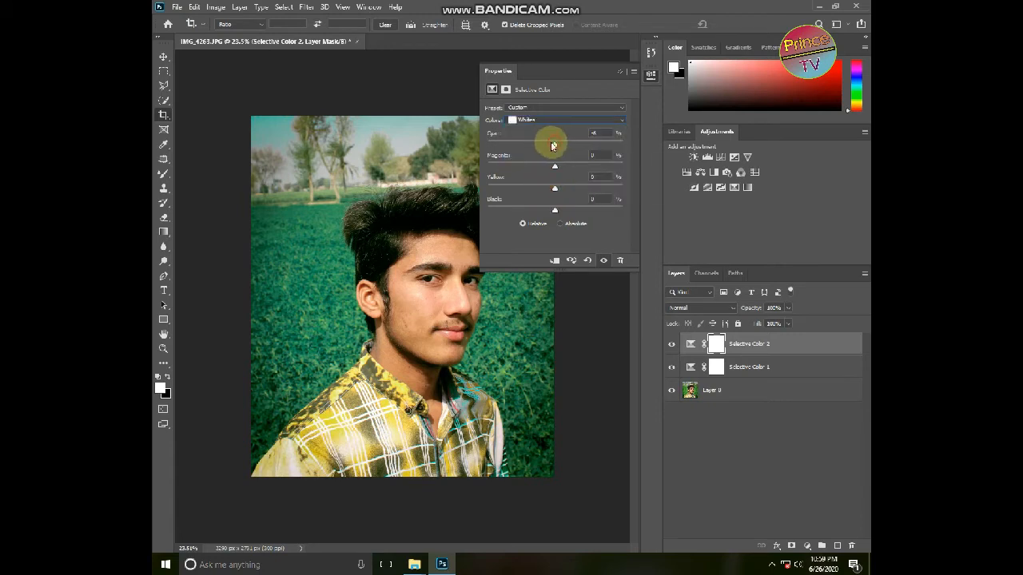
Adjust the Yellows of the second Selective Color layer to Cyan +24, Magenta about -15, Yellow +11 and Black -12, and close its properties
click(561, 118)
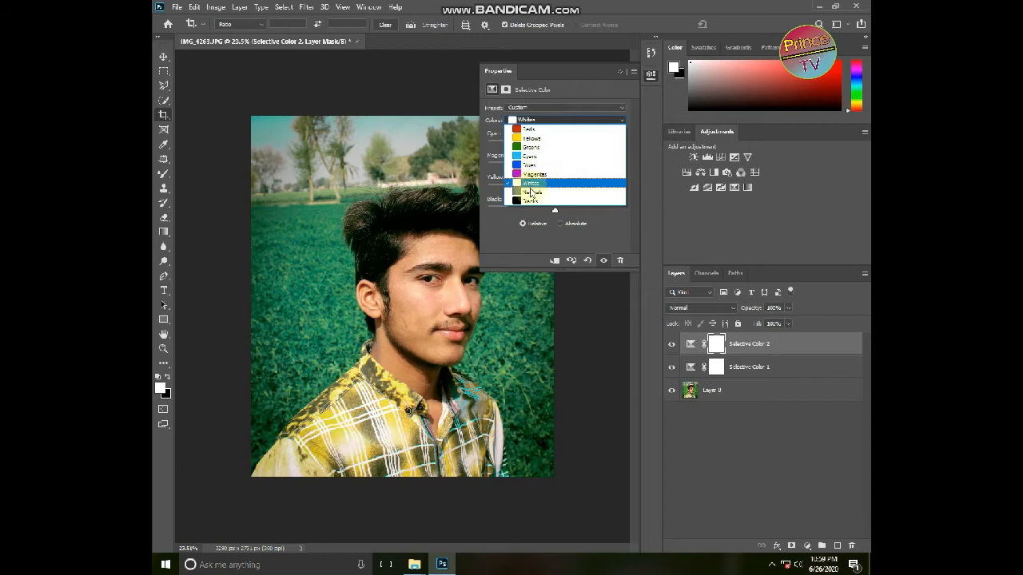
click(533, 139)
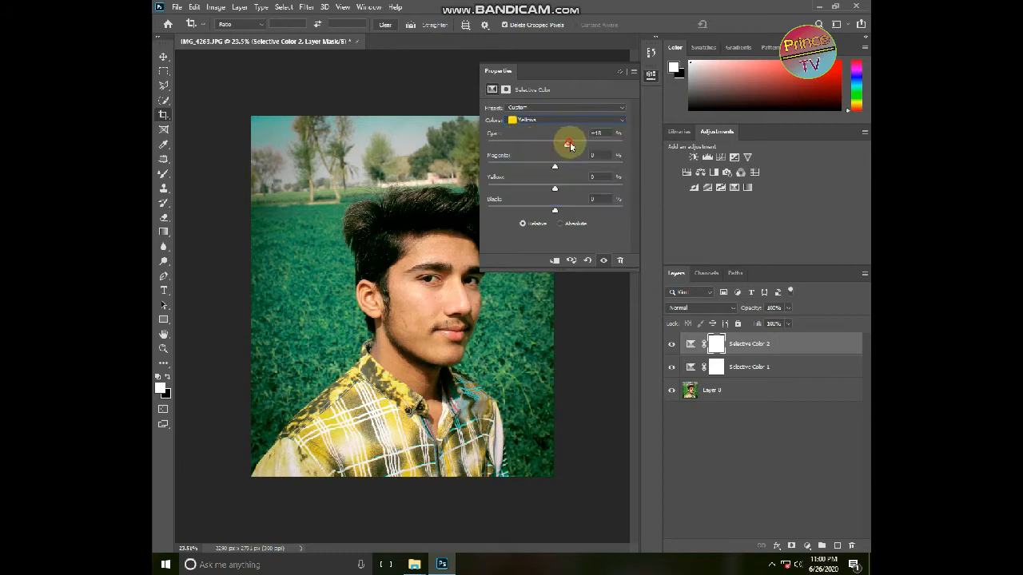
drag(569, 147, 571, 145)
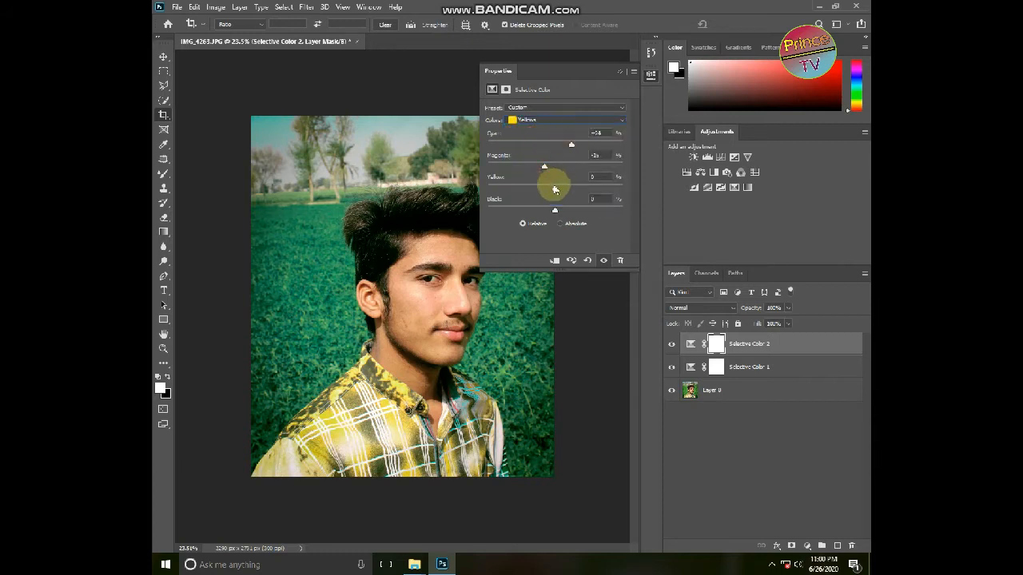
drag(551, 210, 545, 214)
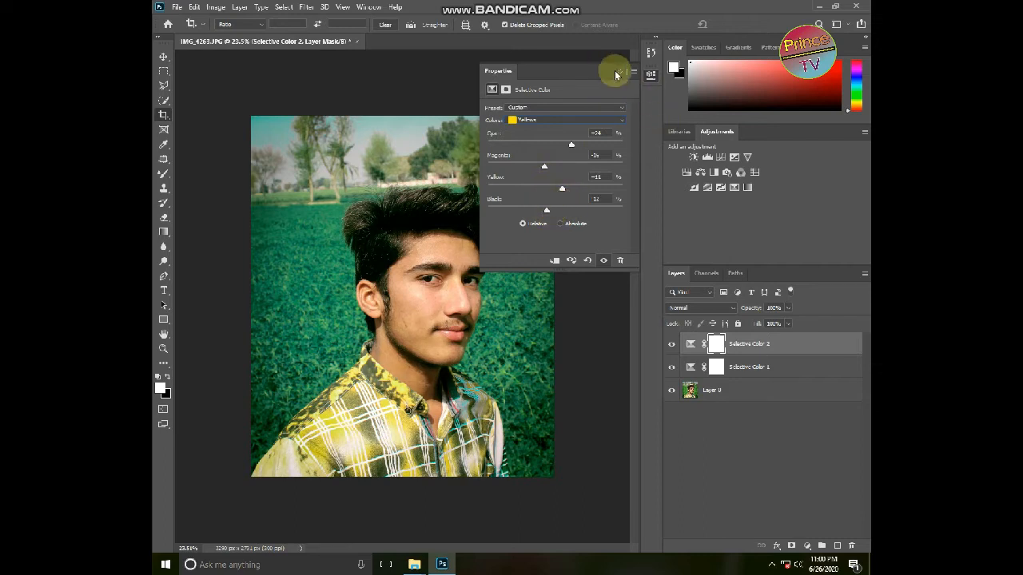
drag(620, 71, 624, 72)
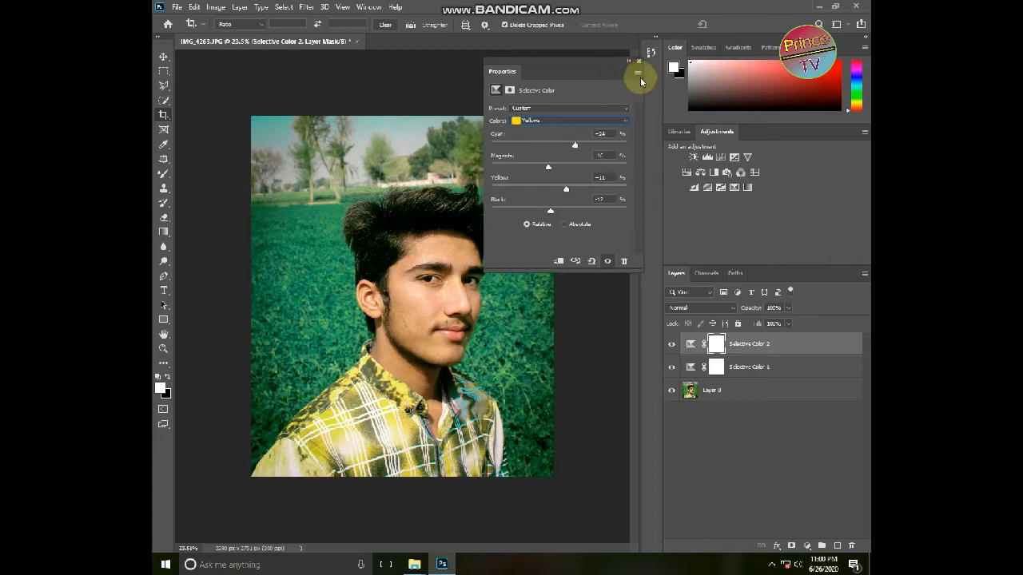
click(637, 64)
Merge both Selective Color layers with the photo into one layer and duplicate the merged layer
click(759, 368)
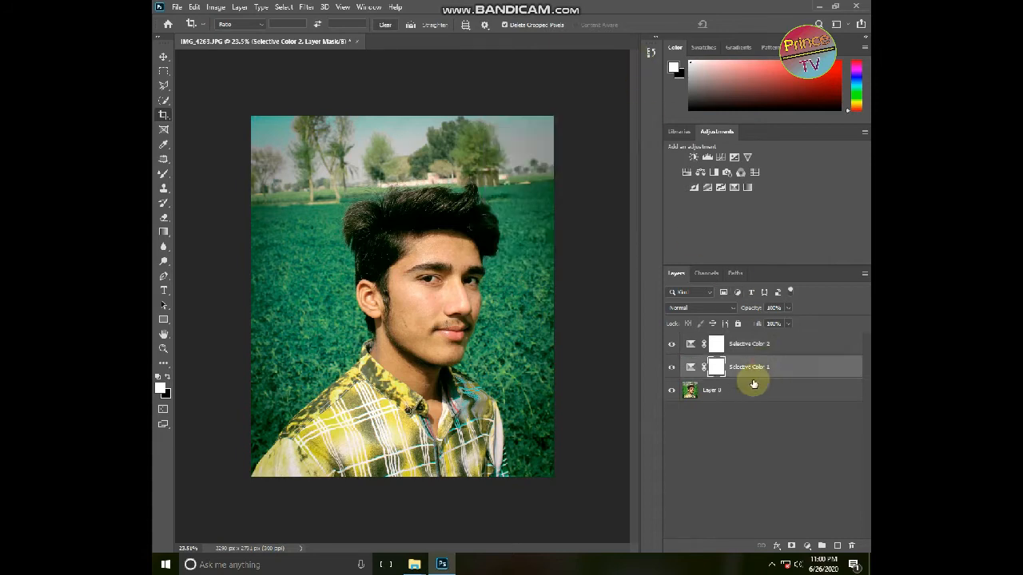
click(742, 391)
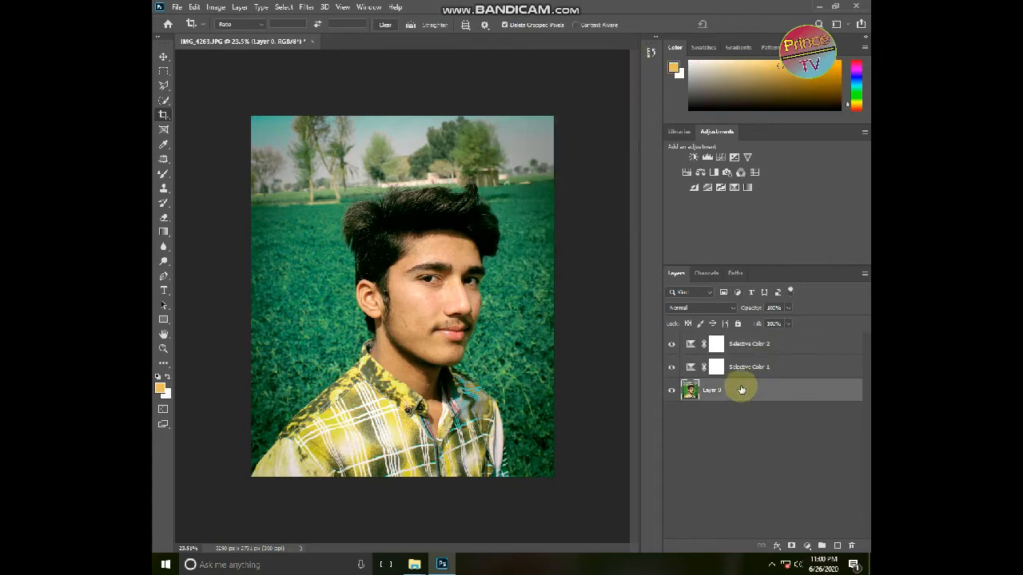
key(ctrl+shift+e)
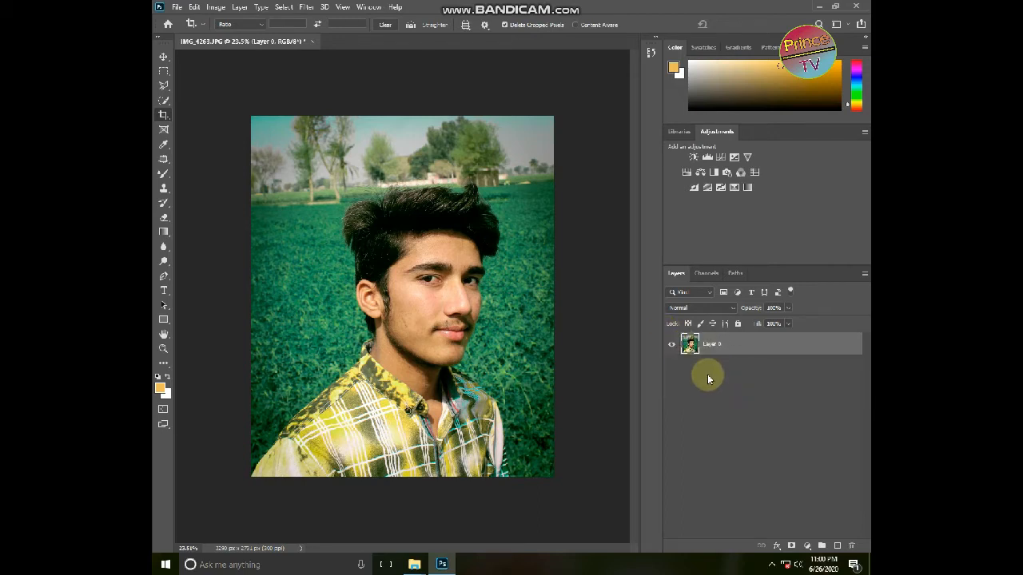
key(ctrl+j)
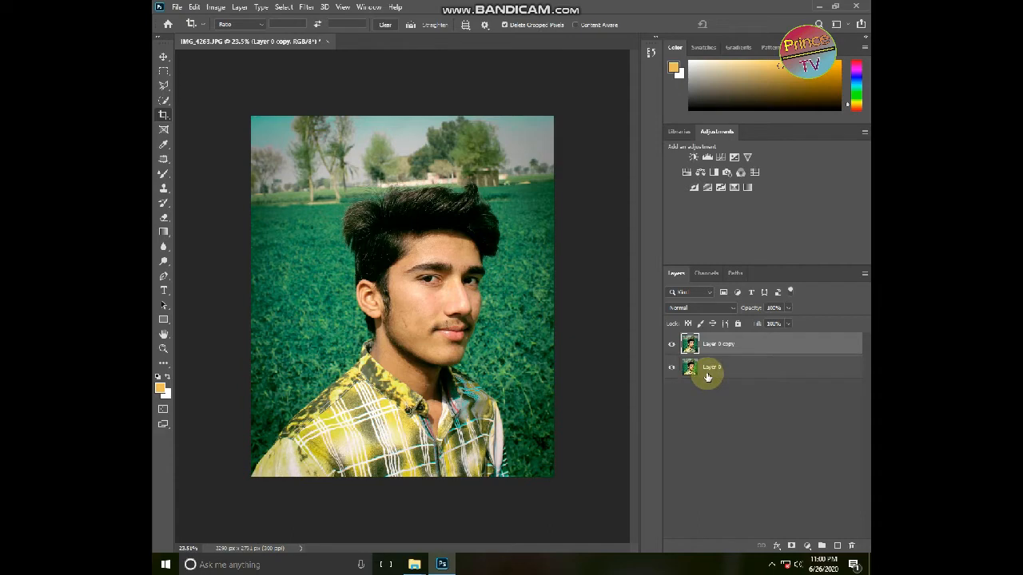
Remove the dark spots on the lower part of the near cheek with the Spot Healing Brush
scroll(428, 306, up, 4)
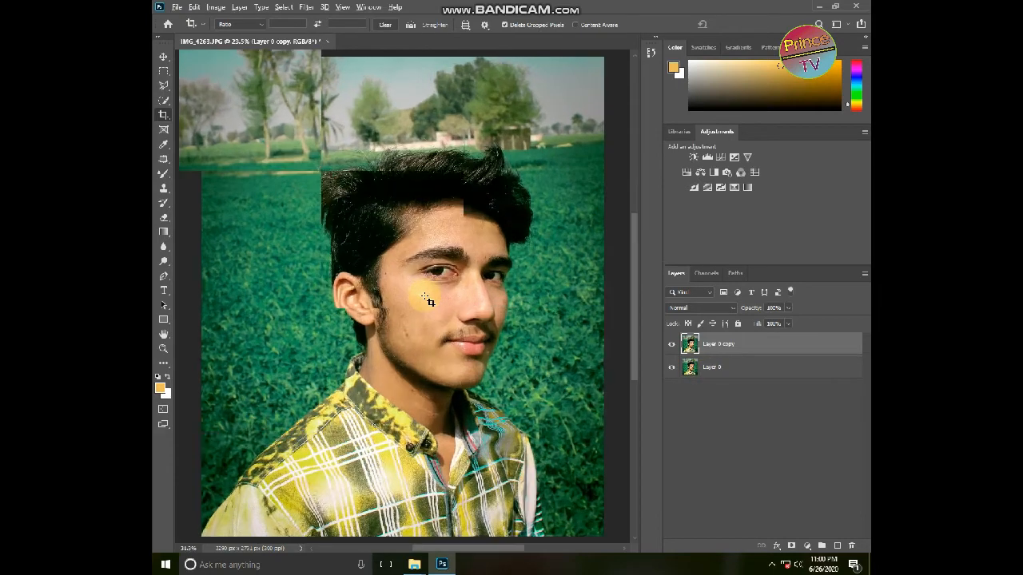
scroll(428, 301, up, 3)
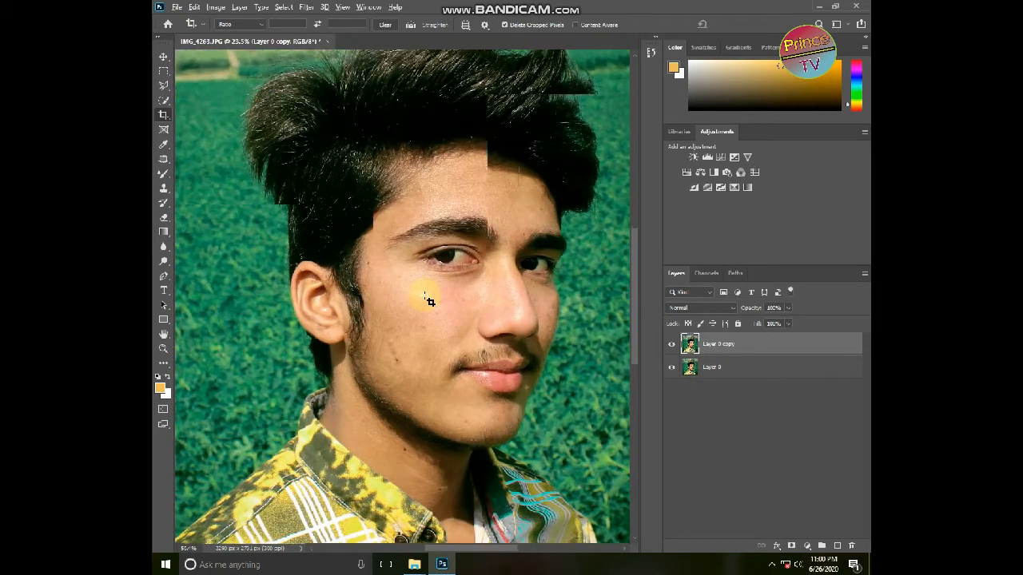
scroll(429, 301, up, 5)
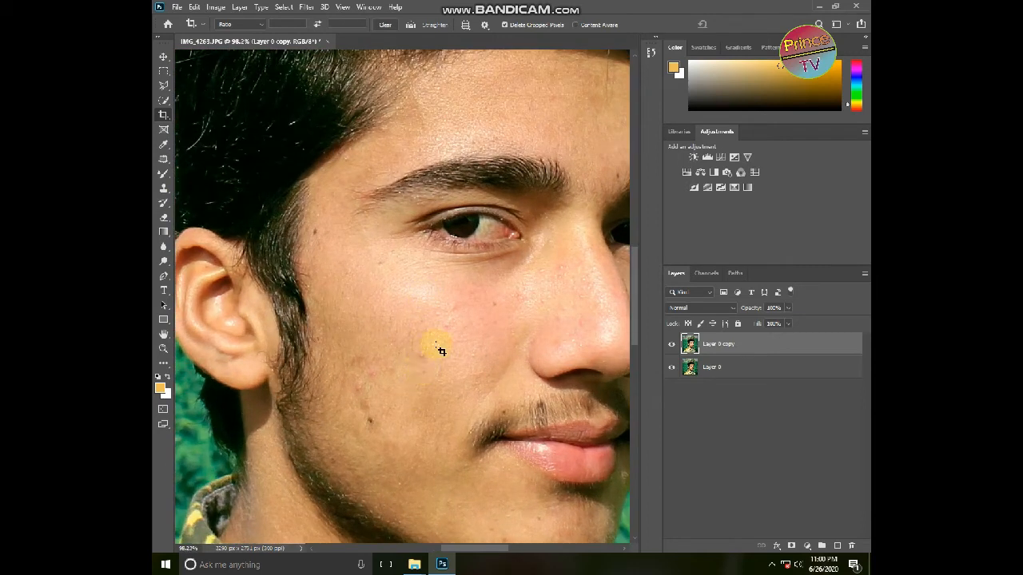
click(163, 158)
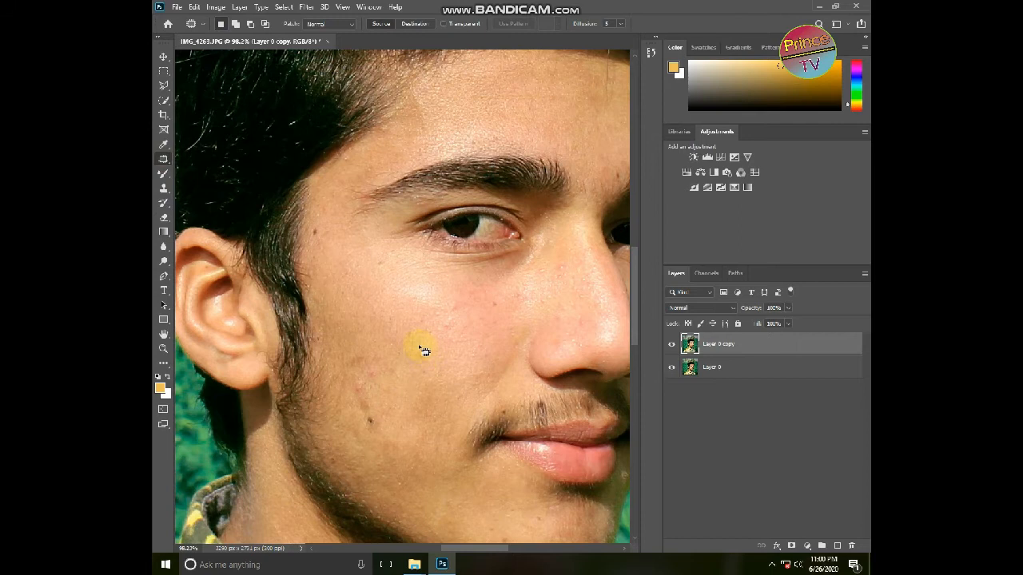
right_click(166, 165)
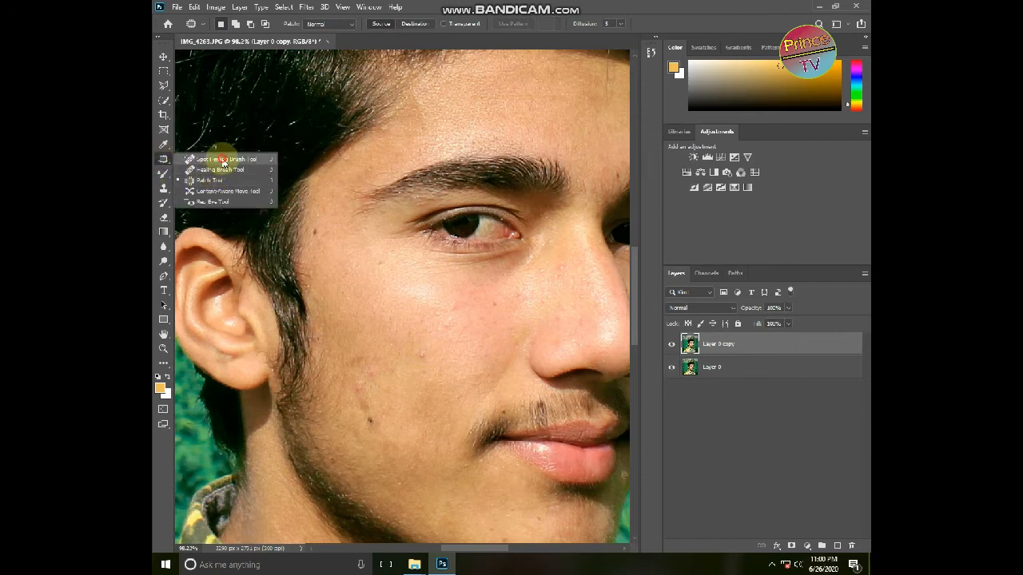
click(214, 151)
click(421, 354)
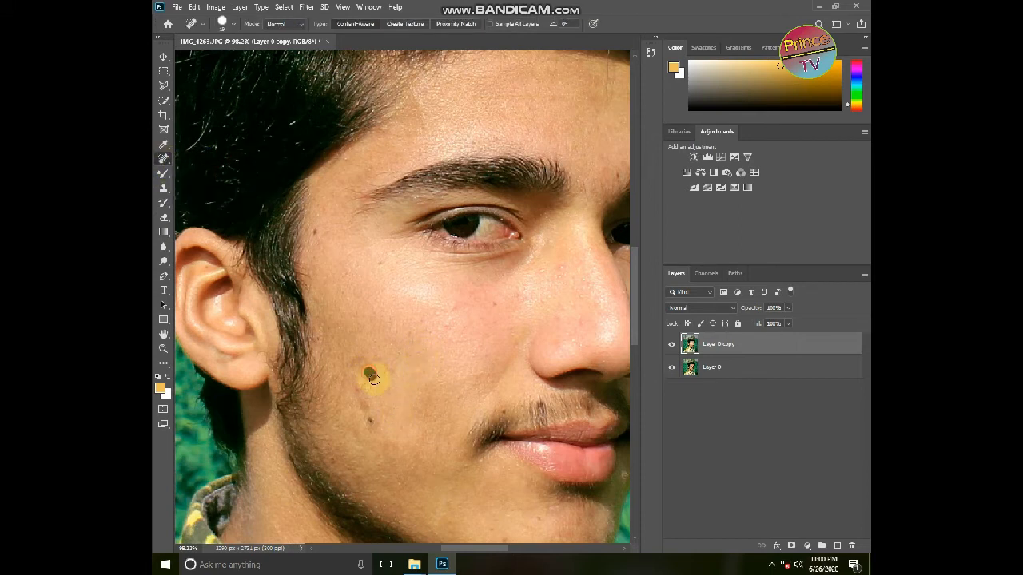
click(361, 386)
click(369, 423)
click(359, 363)
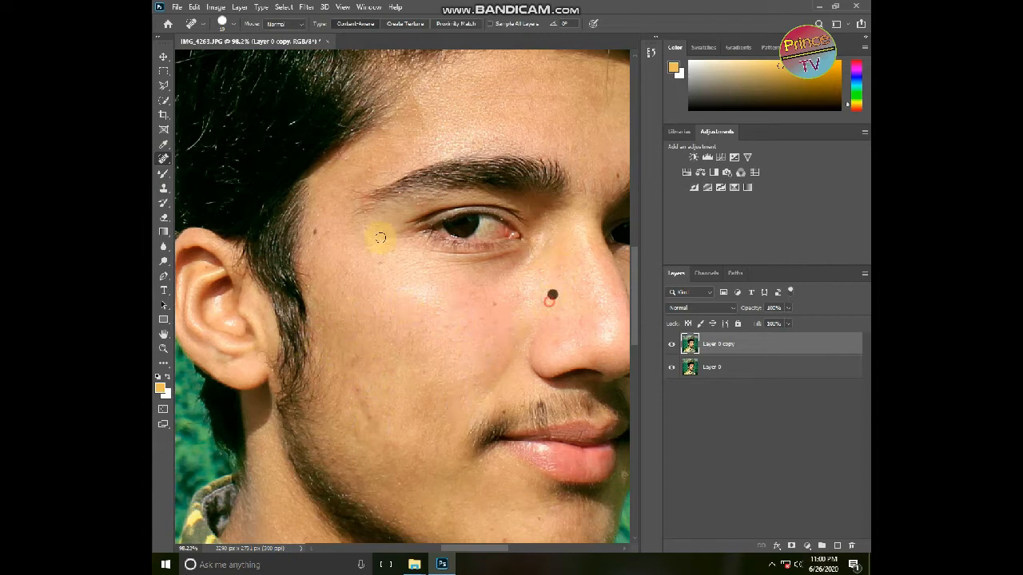
Heal the small blemishes on the forehead and beside the nose on the far cheek
drag(394, 281, 325, 287)
click(549, 177)
click(583, 134)
click(601, 337)
click(575, 316)
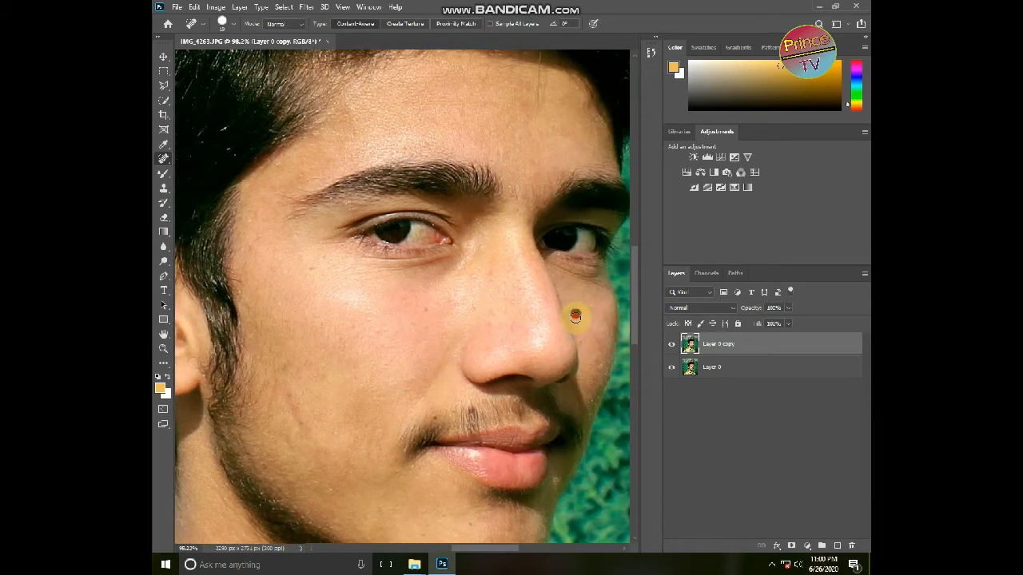
Heal the remaining spots on the lower cheek, jaw, chin and neck with the Spot Healing Brush
drag(442, 434, 442, 359)
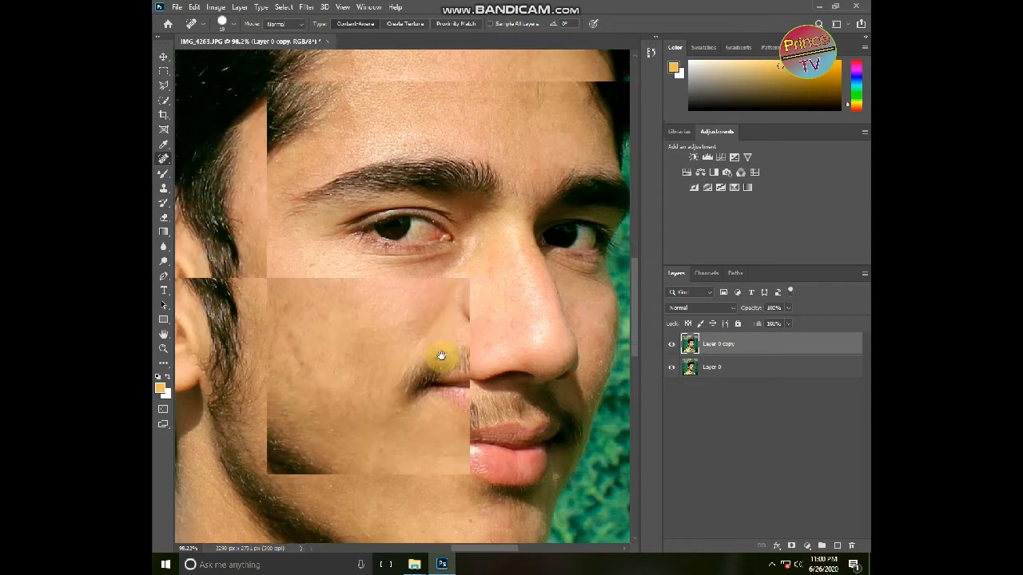
click(442, 477)
click(501, 430)
click(321, 531)
click(435, 474)
click(293, 326)
click(301, 340)
drag(293, 296, 275, 402)
drag(291, 341, 296, 164)
click(395, 435)
click(482, 282)
click(518, 297)
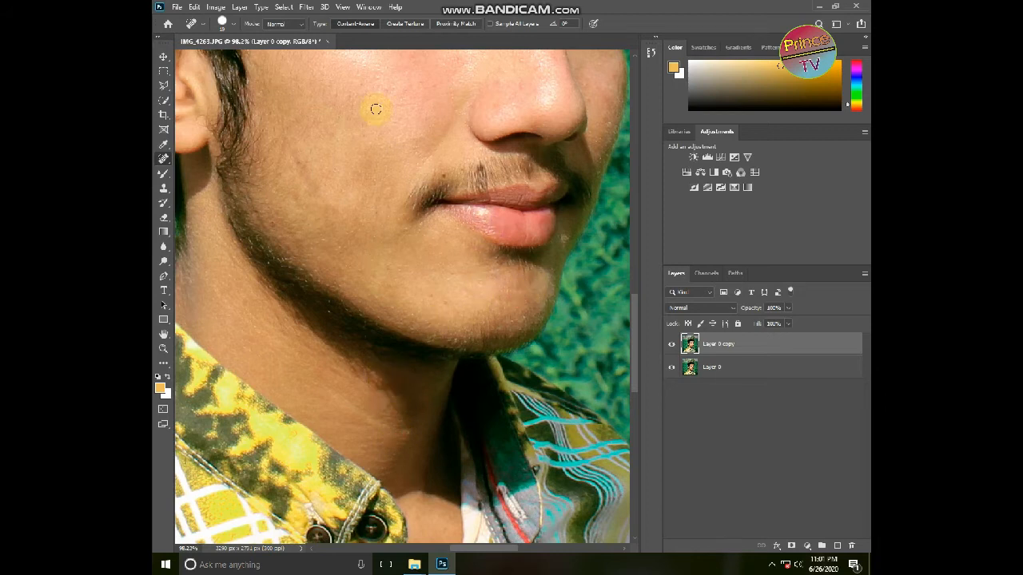
Smooth the forehead skin on the duplicate layer with Mixer Brush strokes
scroll(373, 120, up, 5)
scroll(377, 124, up, 1)
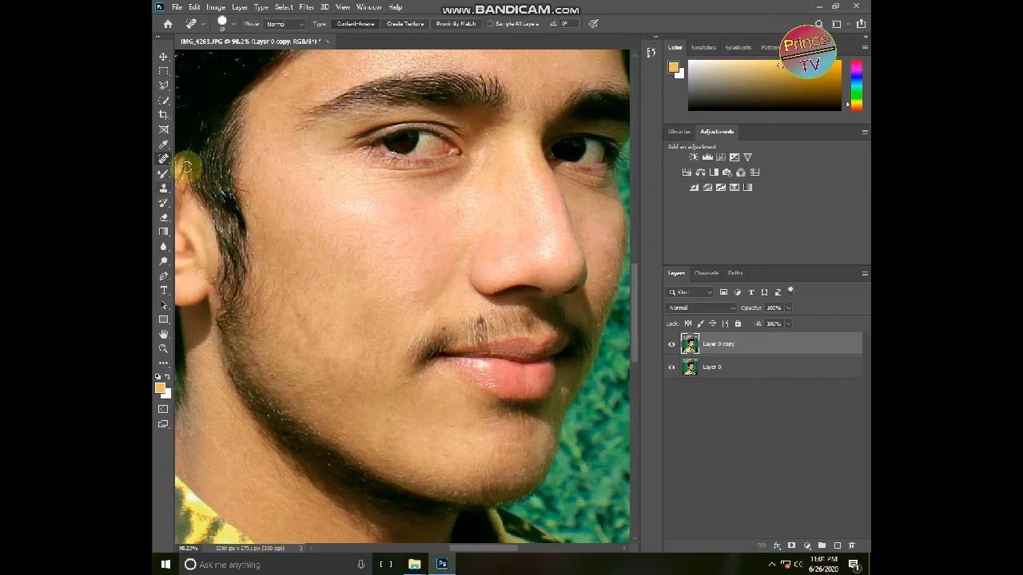
click(163, 175)
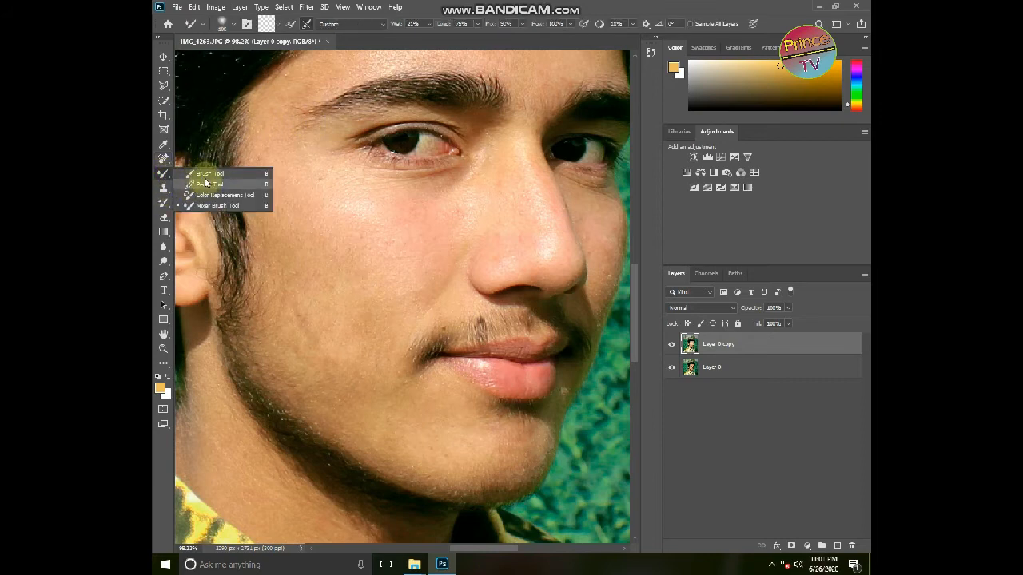
click(211, 206)
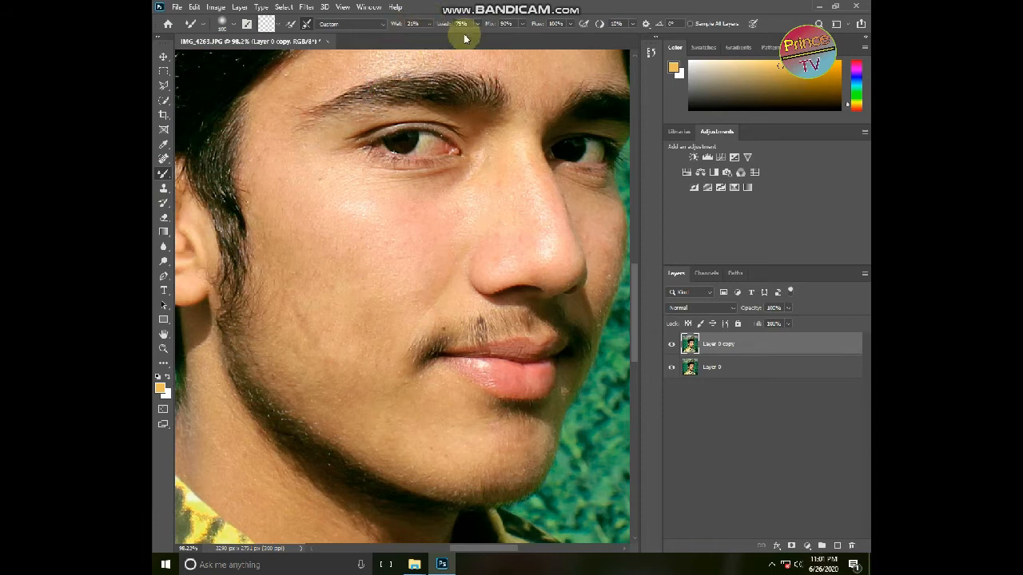
click(354, 268)
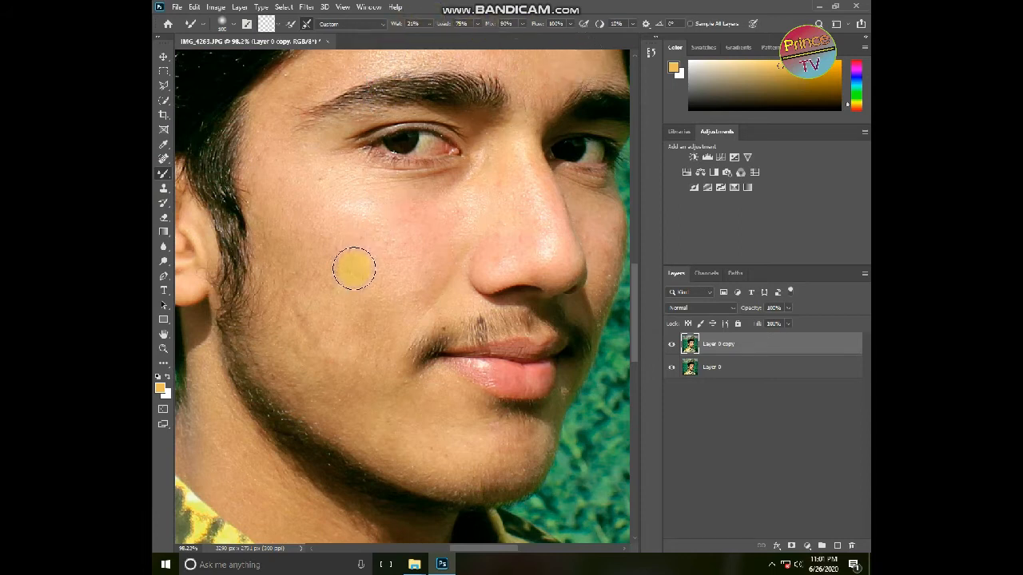
scroll(353, 213, up, 5)
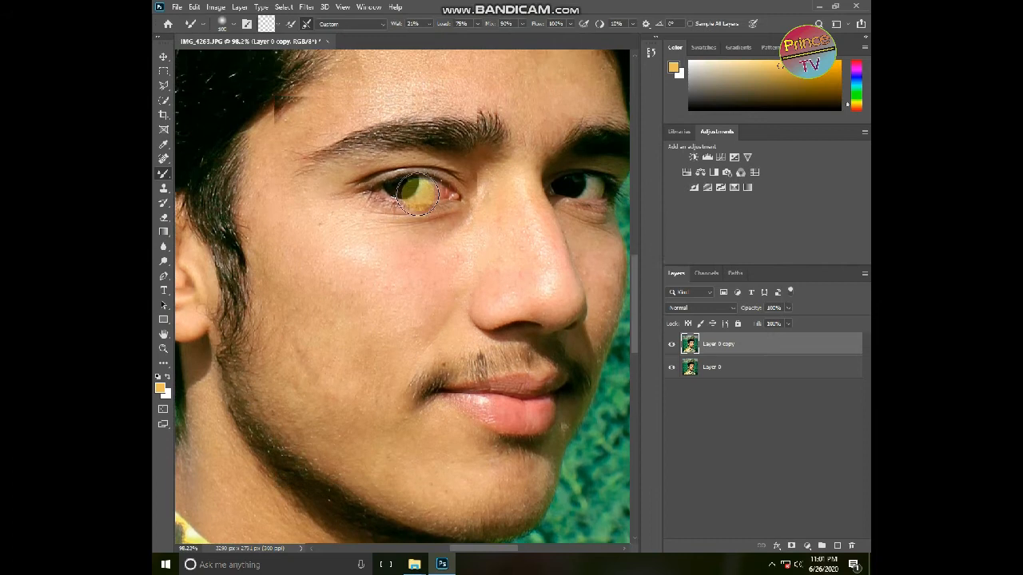
scroll(487, 125, up, 6)
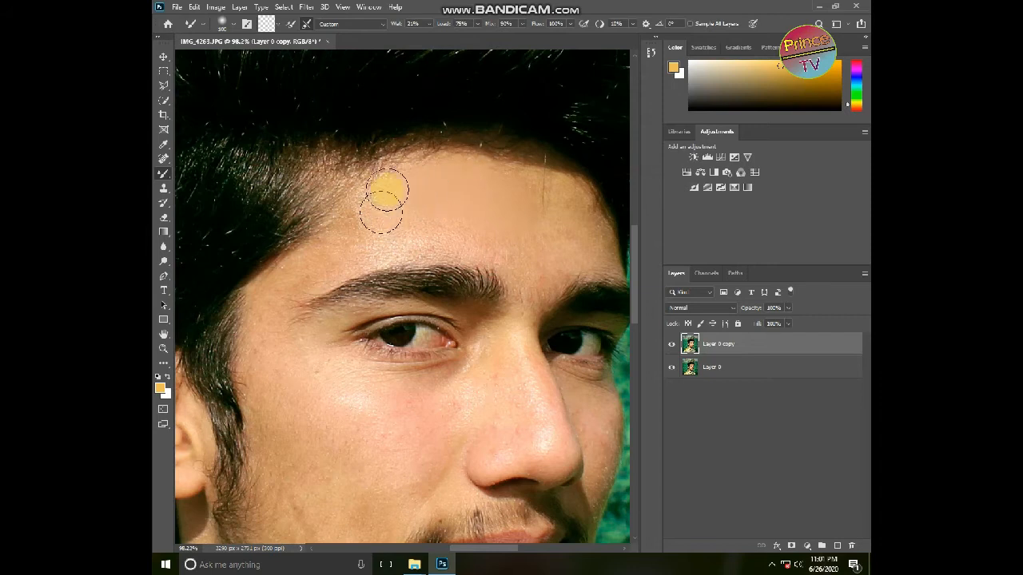
mouse_move(389, 179)
mouse_down()
mouse_move(356, 187)
mouse_move(362, 174)
mouse_move(389, 211)
mouse_up()
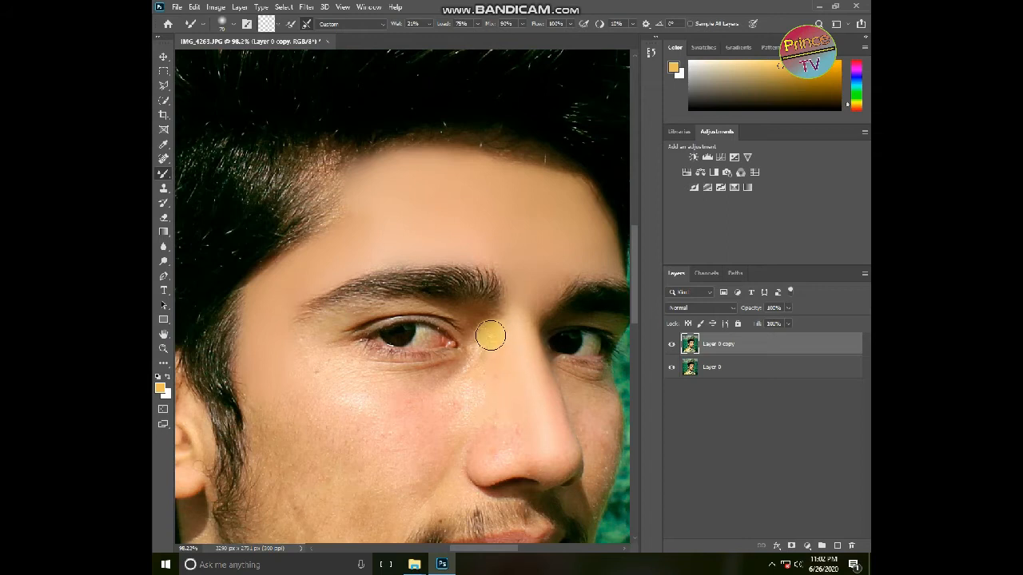
Smooth the skin under the near eye and across the whole near cheek with the Mixer Brush
scroll(543, 431, down, 1)
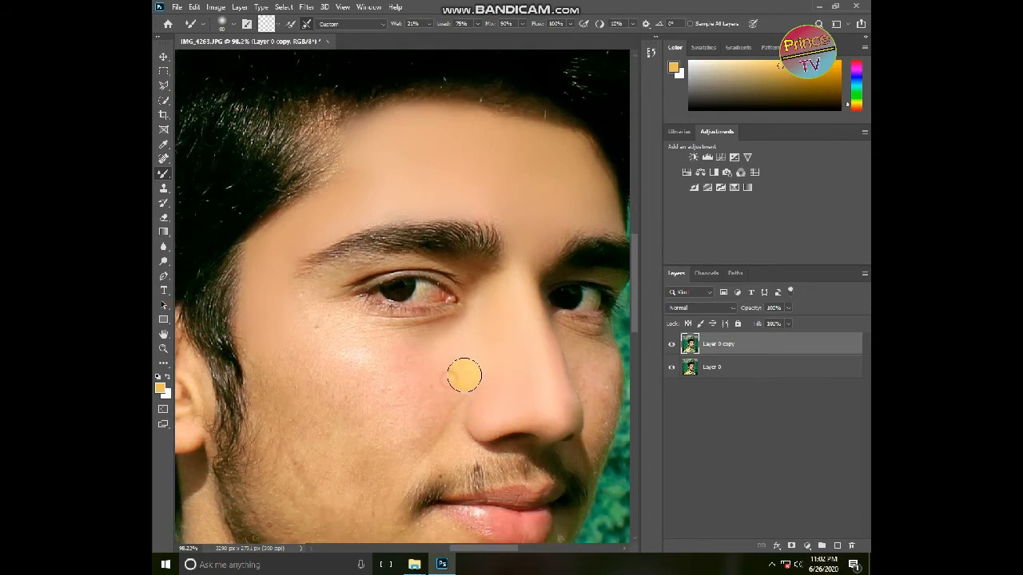
mouse_move(310, 268)
mouse_down()
mouse_move(322, 282)
mouse_move(373, 258)
mouse_move(444, 263)
mouse_move(463, 317)
mouse_up()
scroll(360, 377, down, 2)
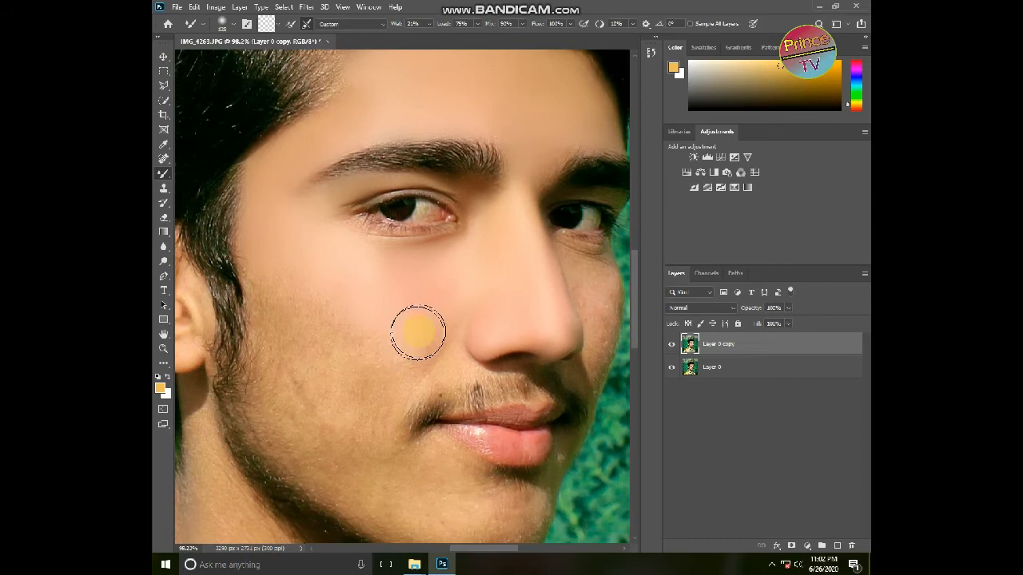
mouse_move(267, 197)
mouse_down()
mouse_move(273, 291)
mouse_move(304, 387)
mouse_move(276, 378)
mouse_move(276, 367)
mouse_move(347, 420)
mouse_move(400, 323)
mouse_move(372, 415)
mouse_move(307, 393)
mouse_move(356, 474)
mouse_move(309, 406)
mouse_move(405, 451)
mouse_move(395, 411)
mouse_up()
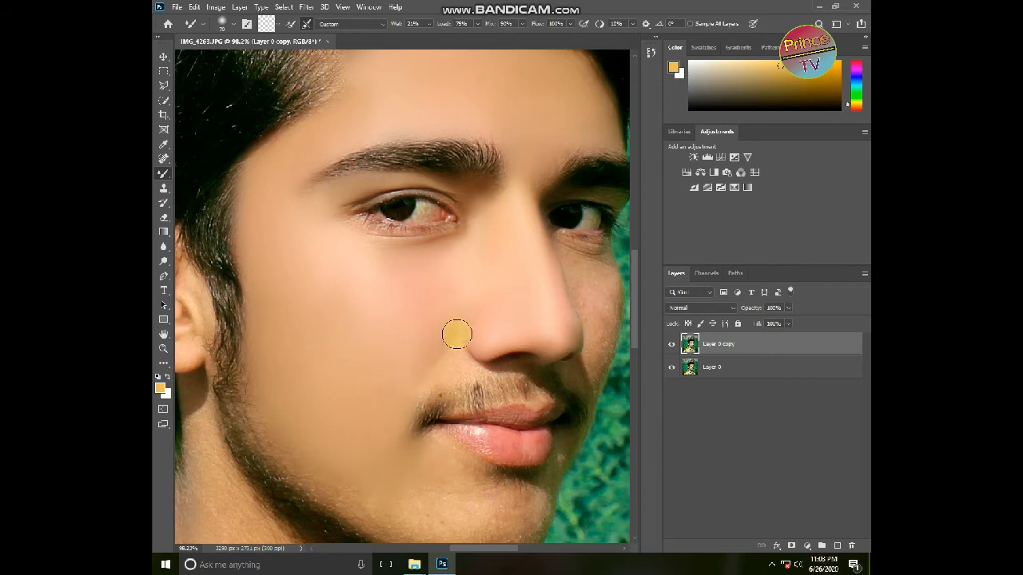
Smooth the chin and the skin below the lips using a smaller Mixer Brush
scroll(464, 399, down, 3)
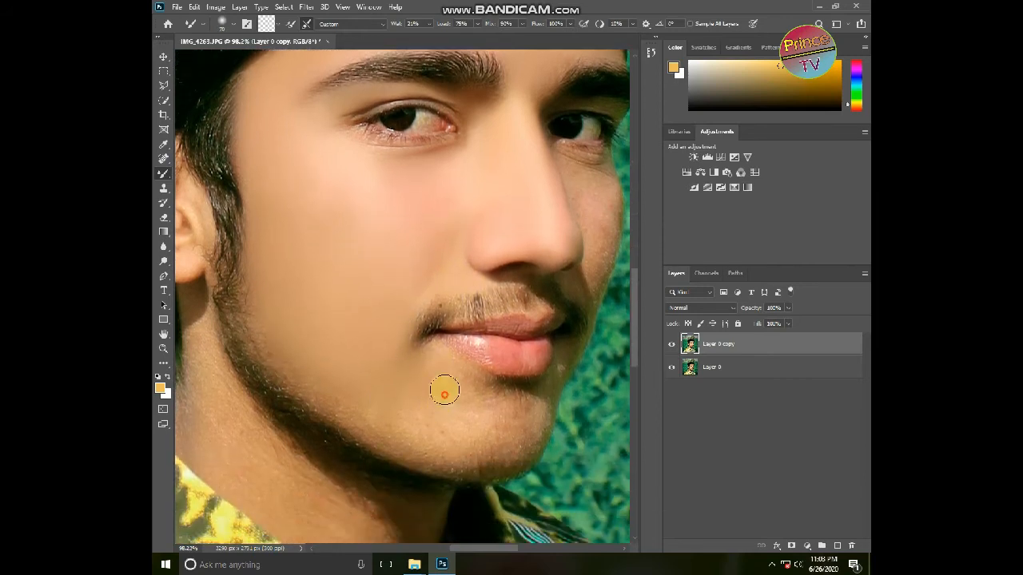
key(bracketleft)
mouse_move(473, 408)
mouse_down()
mouse_move(448, 439)
mouse_move(494, 406)
mouse_move(536, 417)
mouse_move(511, 450)
mouse_up()
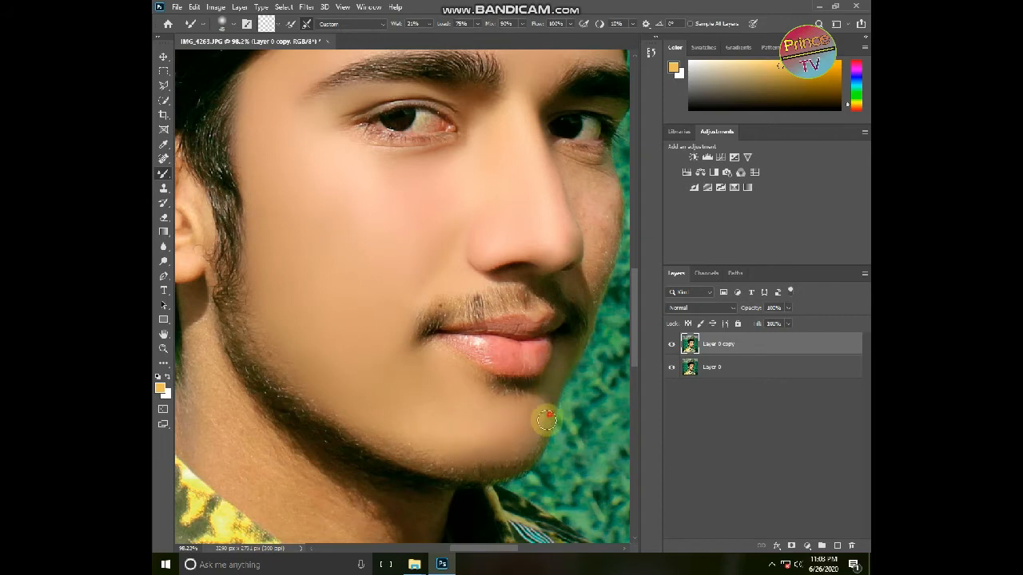
Smooth the narrow far cheek beside the nose, reducing the Mixer Brush size further
scroll(575, 263, up, 2)
key(bracketleft)
mouse_move(593, 249)
mouse_down()
mouse_move(595, 306)
mouse_move(585, 296)
mouse_move(607, 334)
mouse_move(590, 388)
mouse_up()
key(bracketleft)
key(bracketleft)
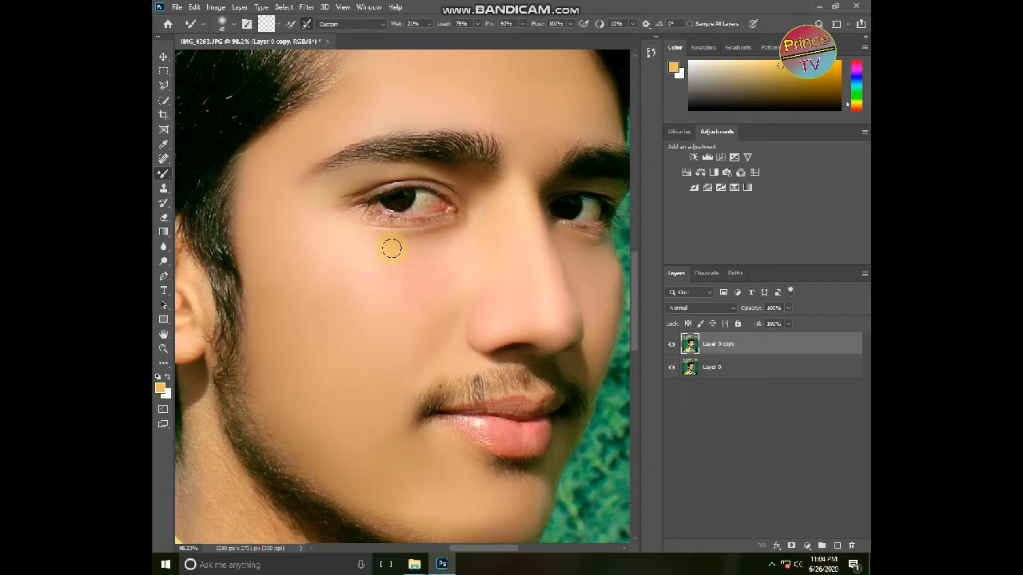
Smooth the skin of the near ear with the Mixer Brush
scroll(422, 128, left, 4)
scroll(401, 232, down, 1)
key(p)
click(165, 174)
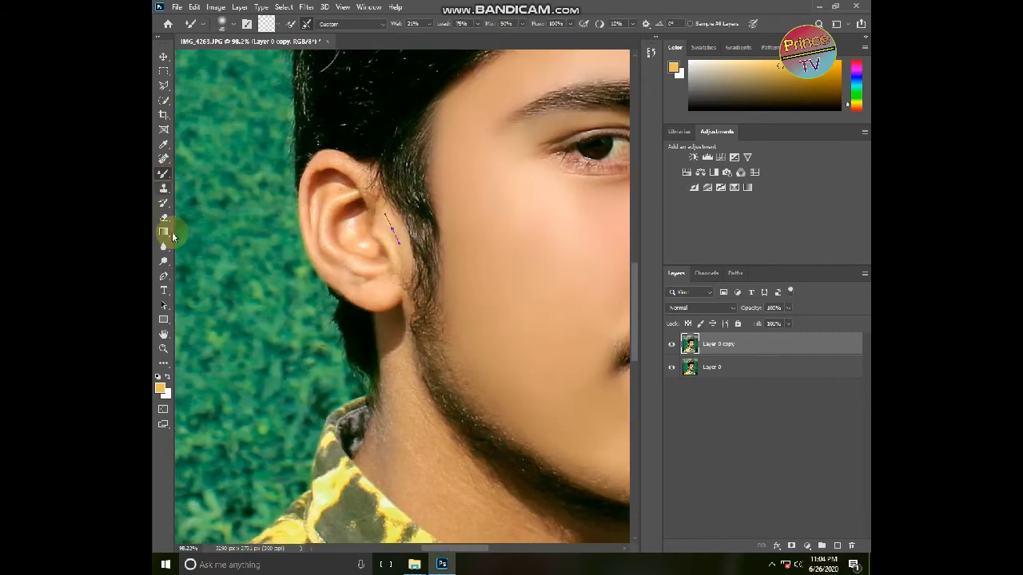
mouse_move(393, 234)
mouse_down()
mouse_move(345, 163)
mouse_move(333, 271)
mouse_move(361, 273)
mouse_move(327, 190)
mouse_move(356, 203)
mouse_move(340, 229)
mouse_up()
Smooth the neck from below the ear down to the open shirt collar with Mixer Brush strokes, resizing the brush to fit
scroll(394, 352, down, 1)
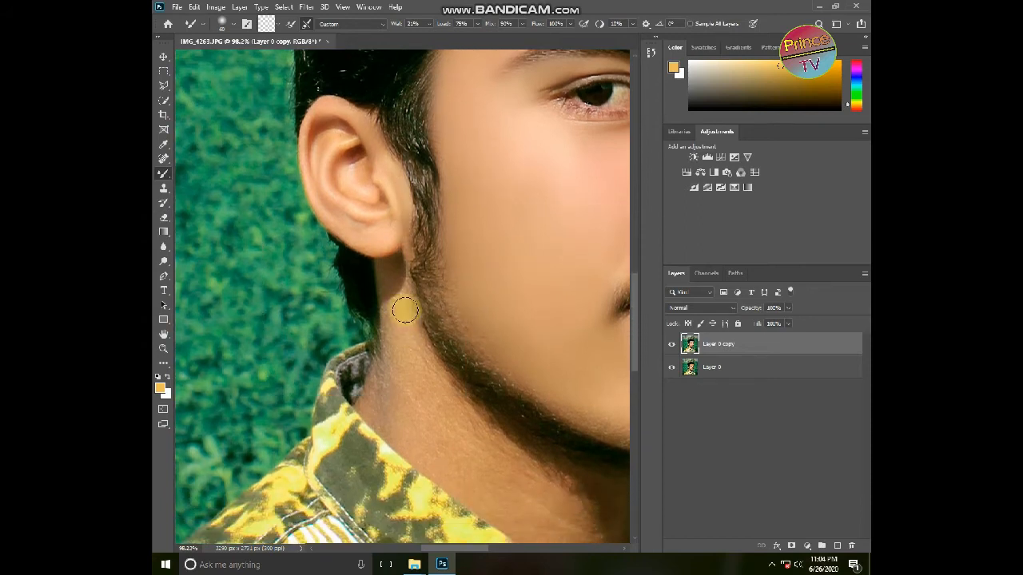
scroll(415, 354, down, 1)
key(bracketright)
key(bracketright)
key(bracketright)
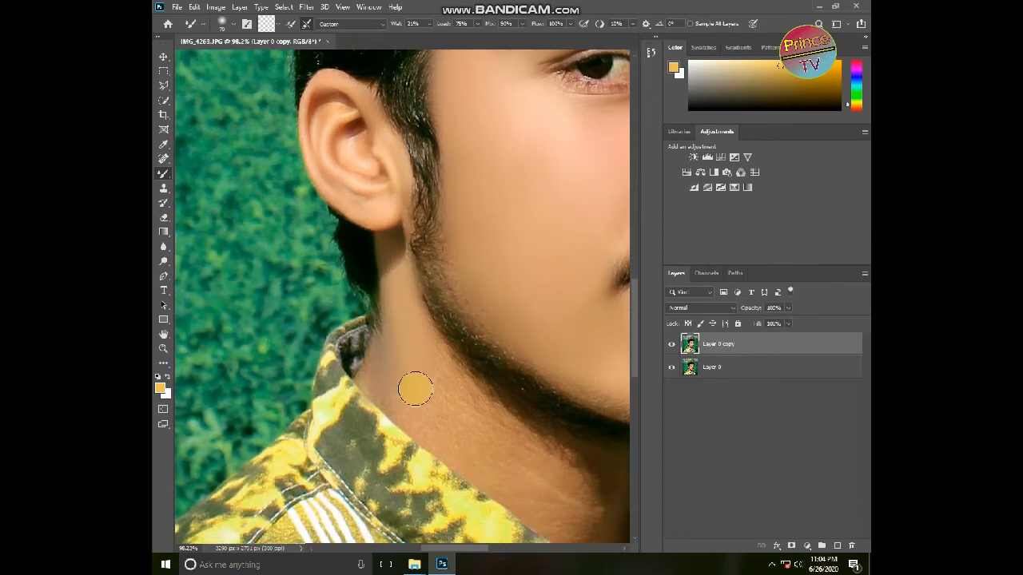
scroll(400, 359, down, 3)
scroll(365, 329, right, 2)
mouse_move(363, 326)
mouse_down()
mouse_move(390, 295)
mouse_move(358, 341)
mouse_move(431, 376)
mouse_move(364, 261)
mouse_move(469, 360)
mouse_up()
scroll(467, 356, down, 2)
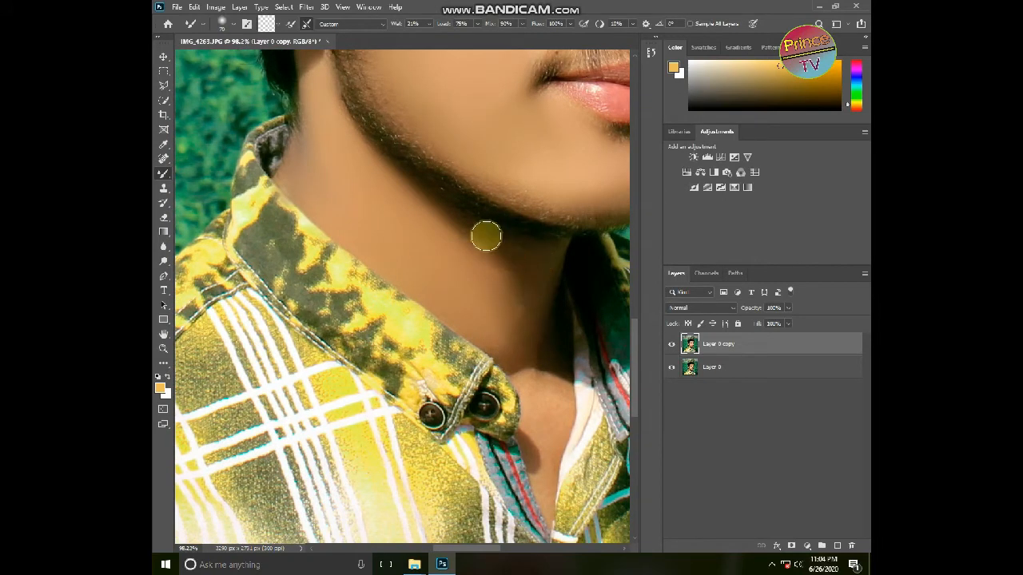
scroll(547, 356, down, 1)
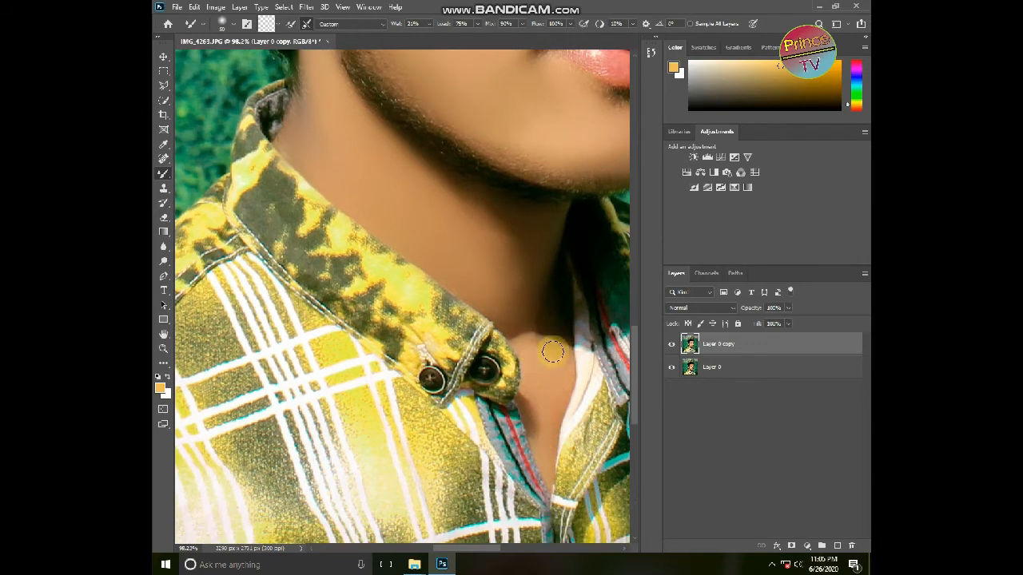
scroll(484, 118, down, 6)
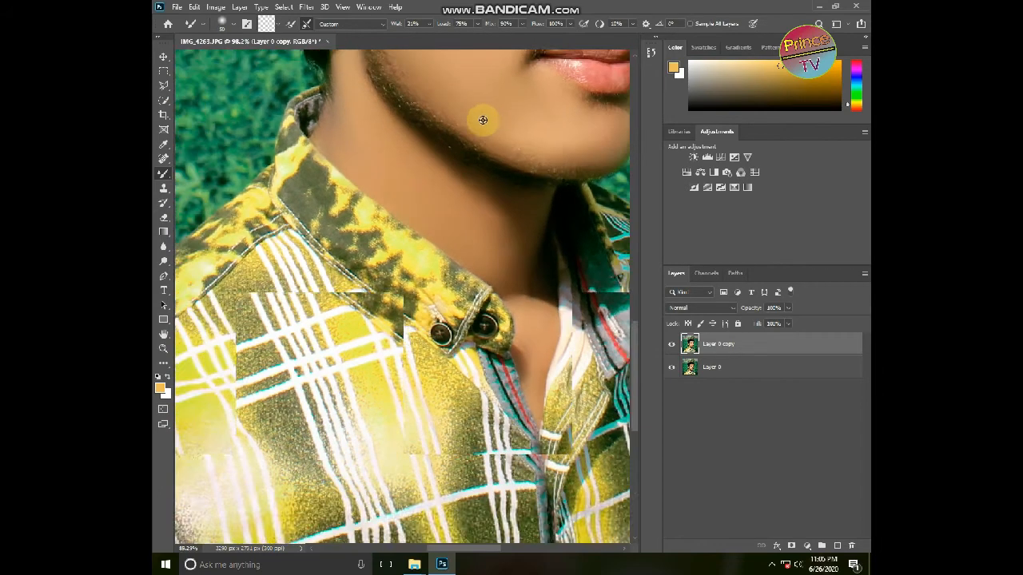
Set the smoothed copy layer's fill to 84% and slightly lower its opacity to blend it with the original
scroll(447, 184, up, 3)
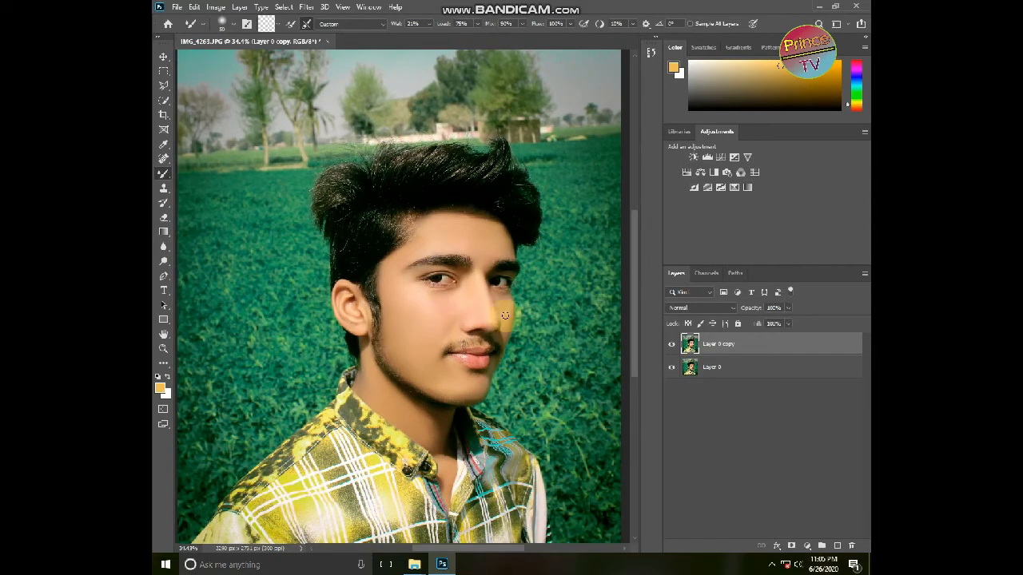
scroll(479, 305, up, 3)
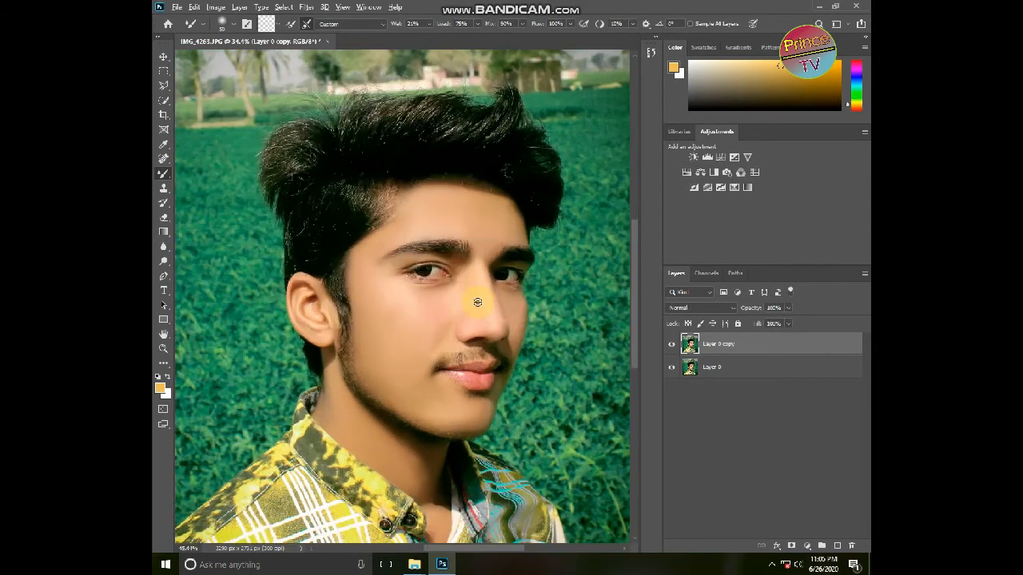
scroll(477, 302, up, 1)
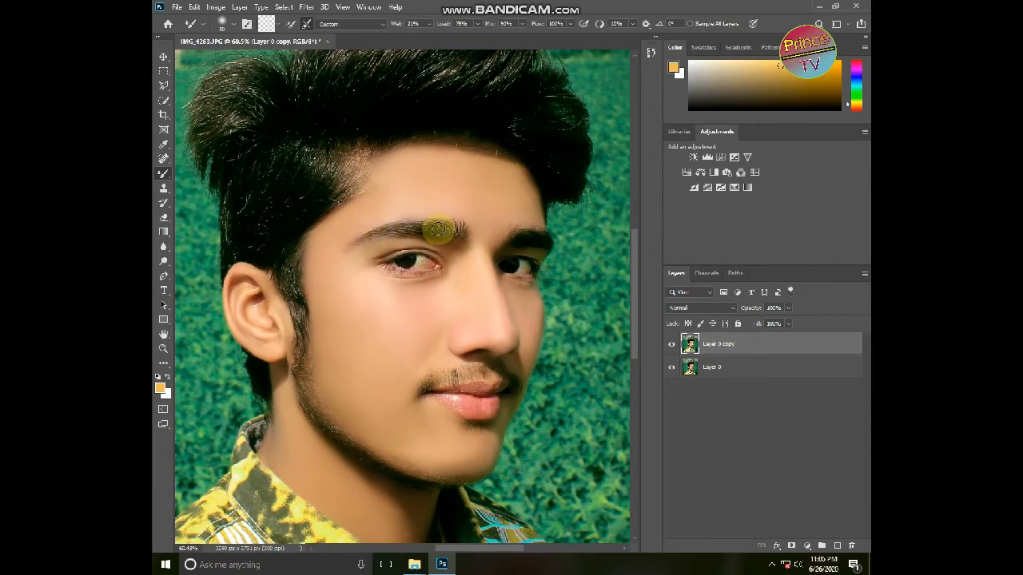
click(725, 369)
click(728, 354)
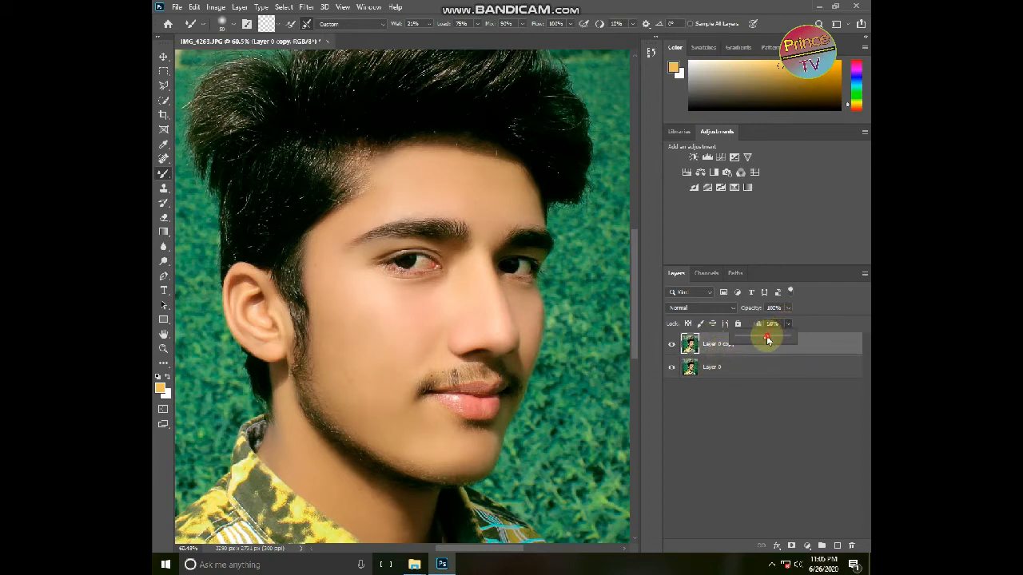
mouse_move(769, 339)
mouse_down()
mouse_move(751, 325)
mouse_move(811, 333)
mouse_move(779, 342)
mouse_up()
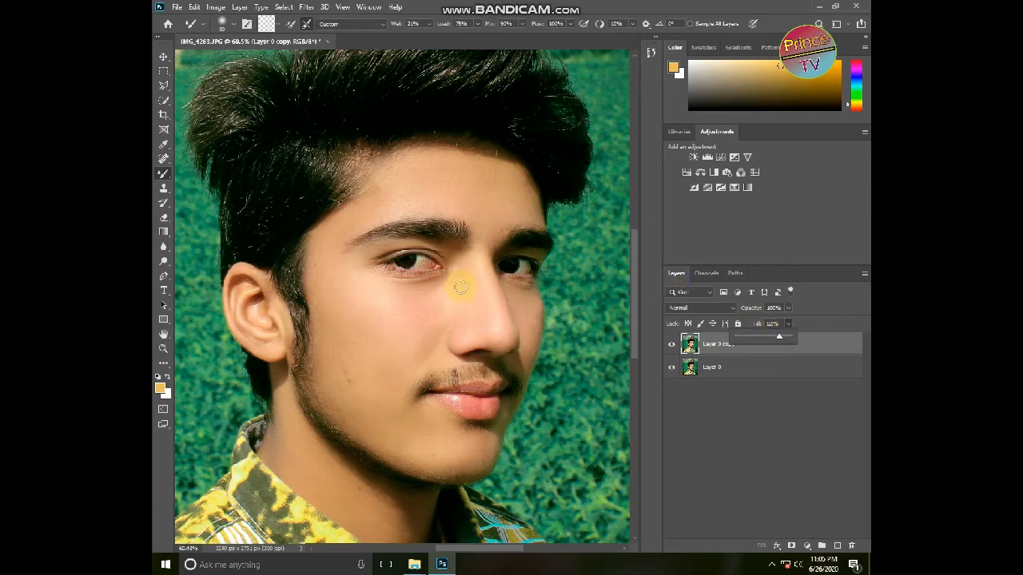
scroll(460, 287, up, 5)
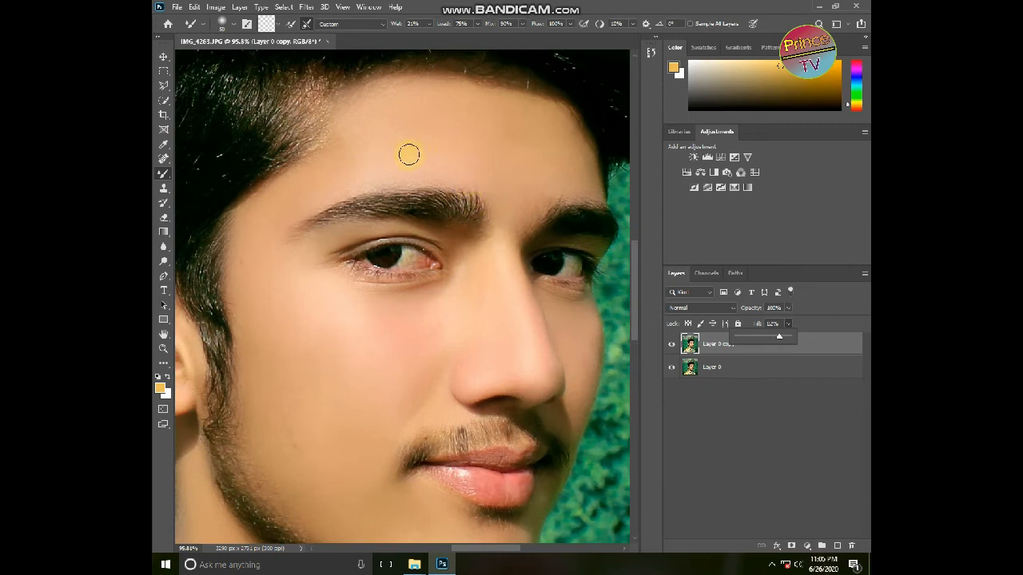
click(788, 309)
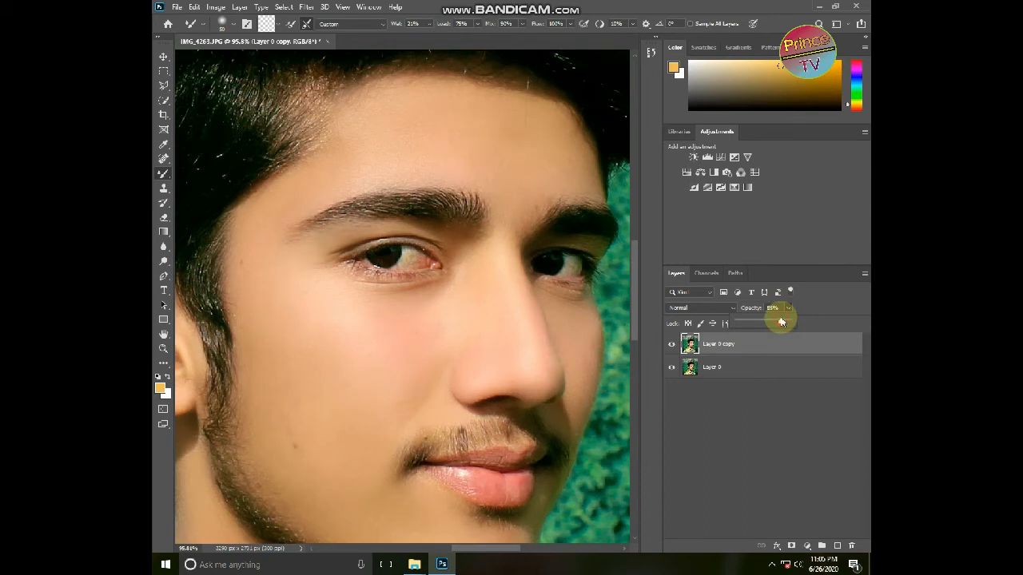
click(811, 320)
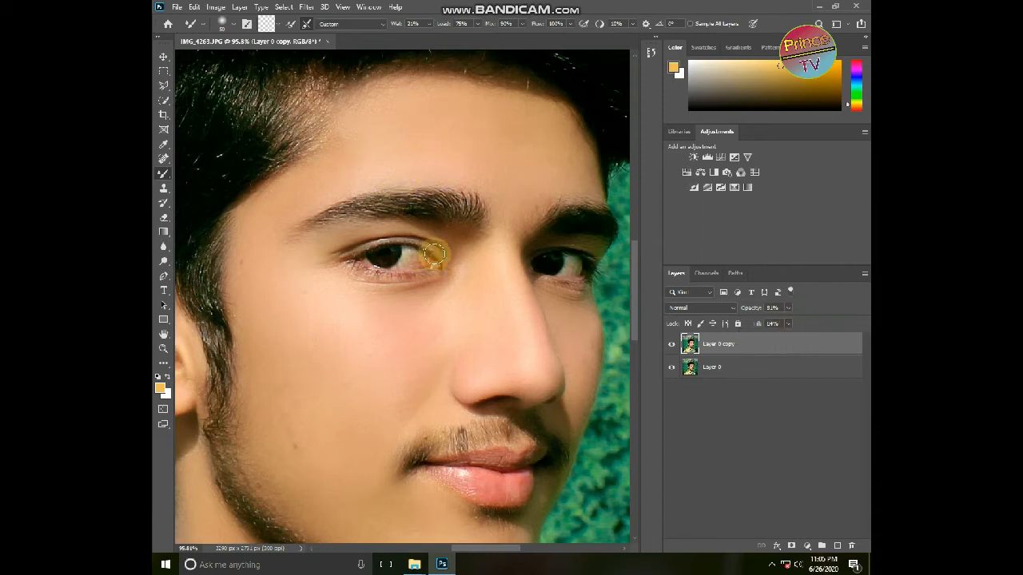
Merge the smoothed copy with the layer below and duplicate the merged layer
scroll(324, 353, down, 4)
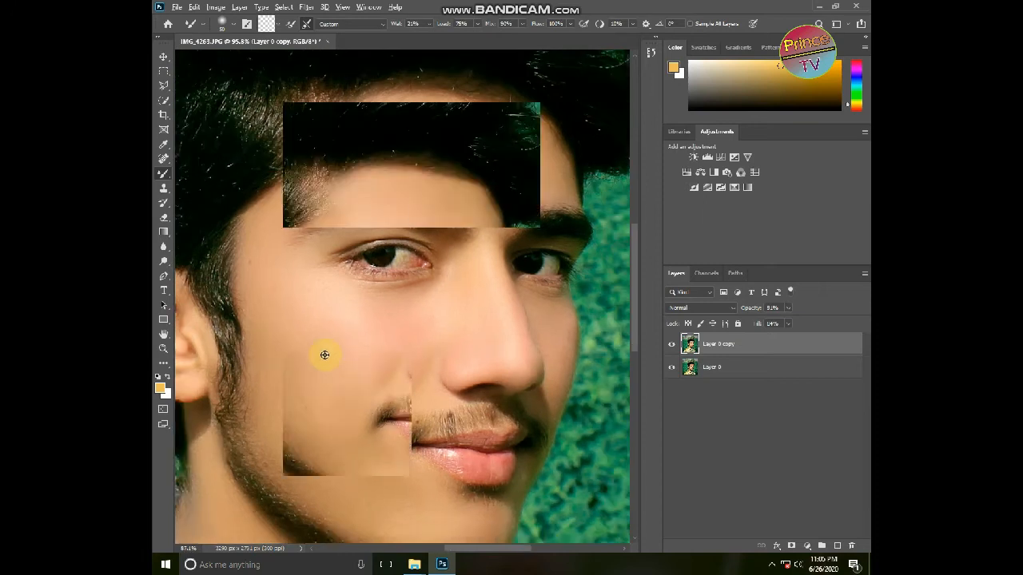
scroll(258, 320, down, 3)
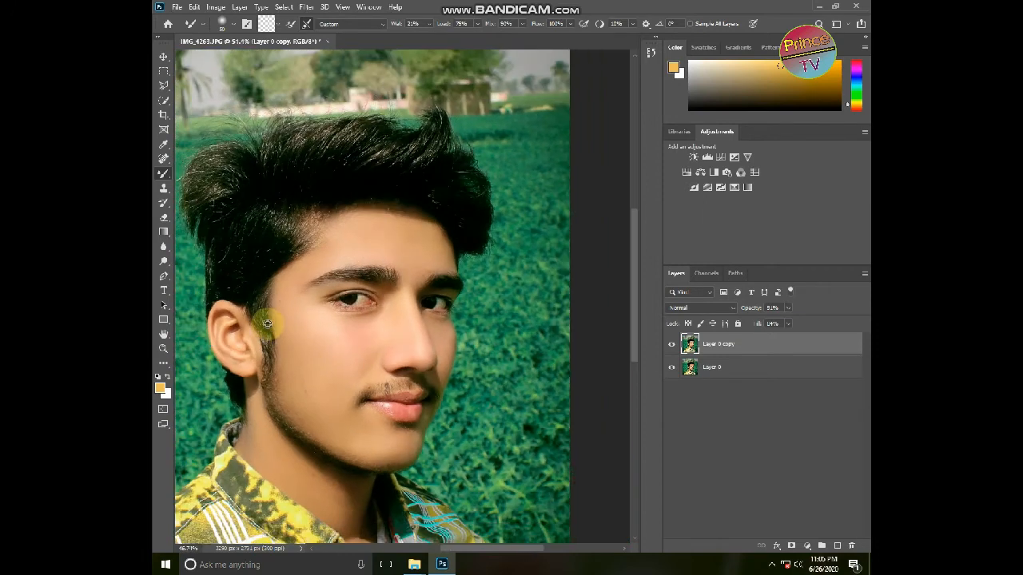
scroll(264, 213, down, 1)
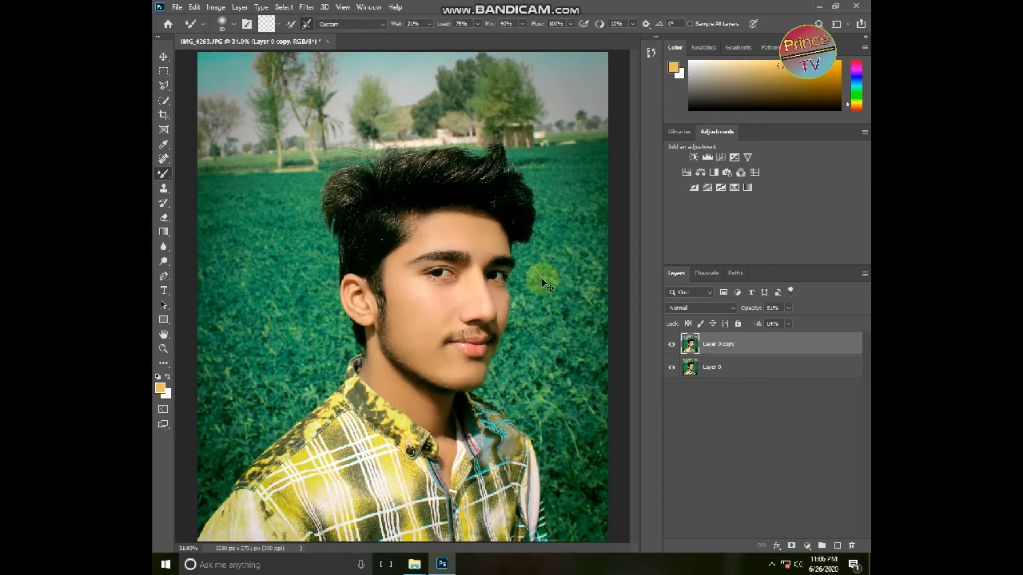
key(ctrl+e)
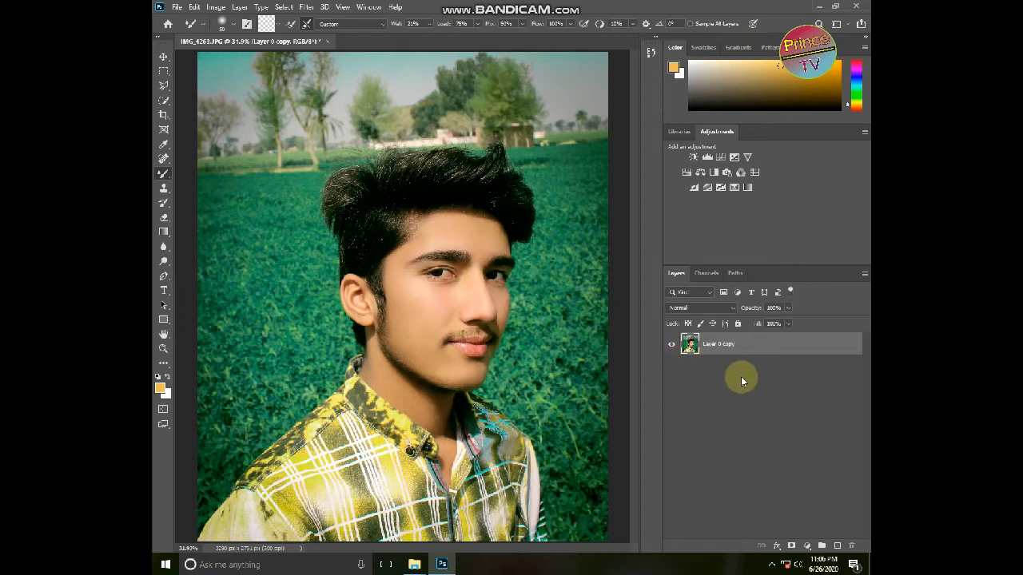
key(ctrl+j)
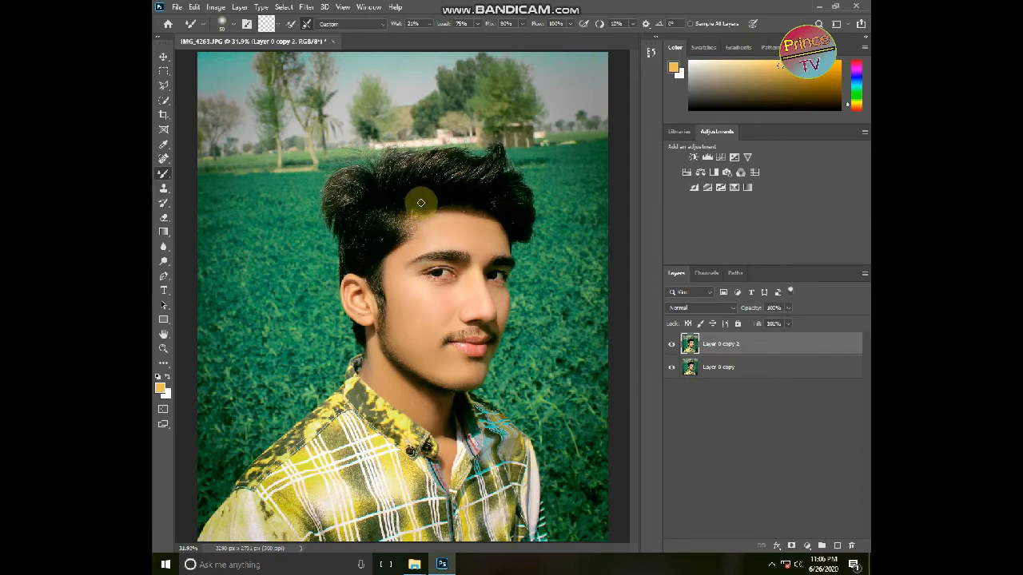
Select the man with the Quick Selection tool and copy the selection to a new layer
key(w)
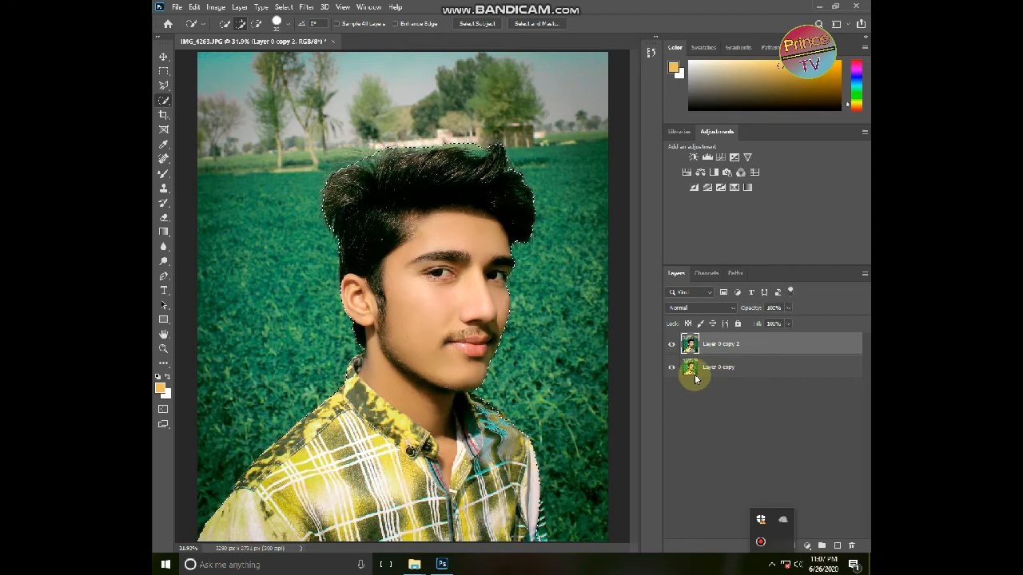
click(773, 384)
click(733, 353)
key(ctrl+j)
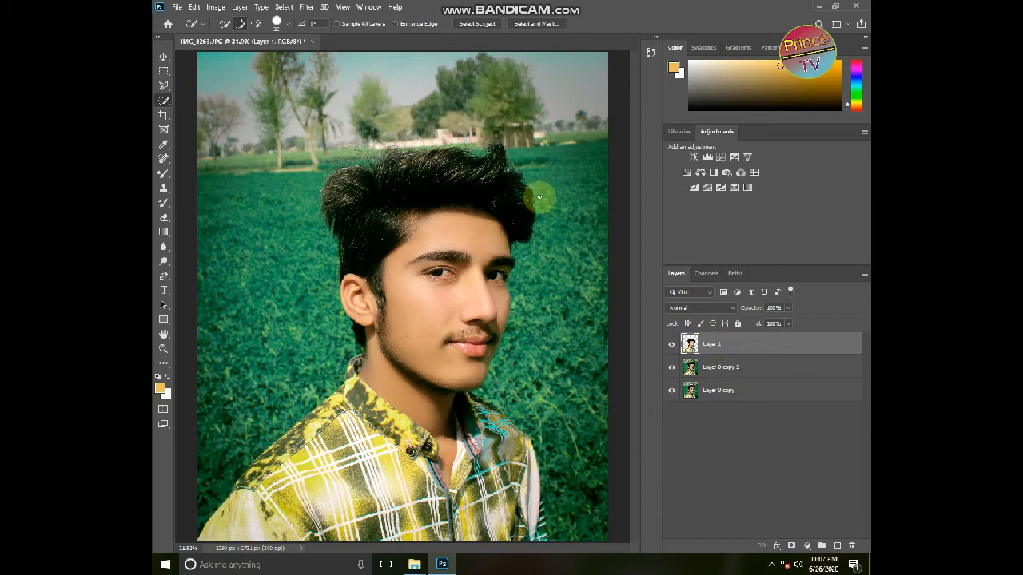
click(305, 7)
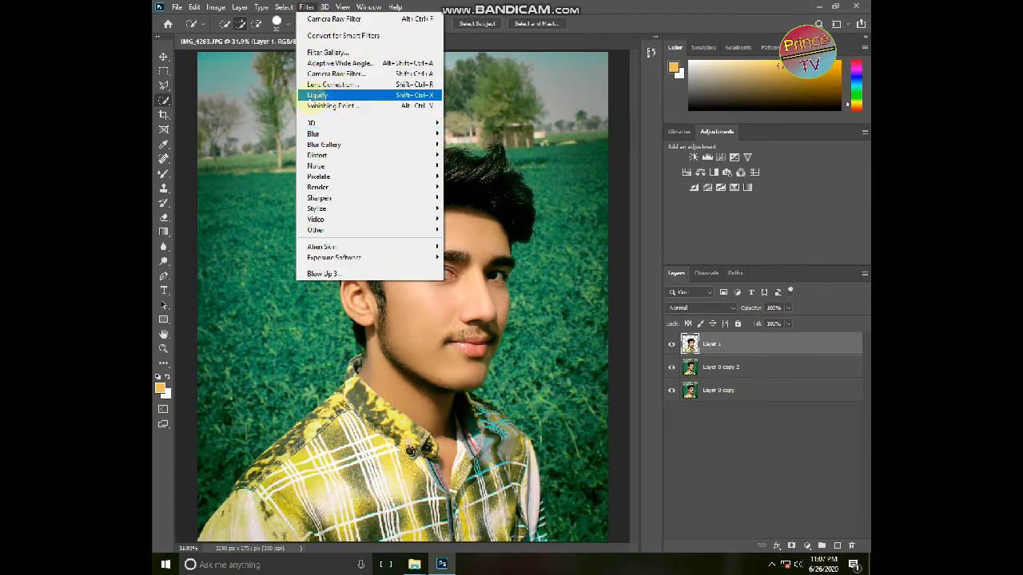
click(351, 105)
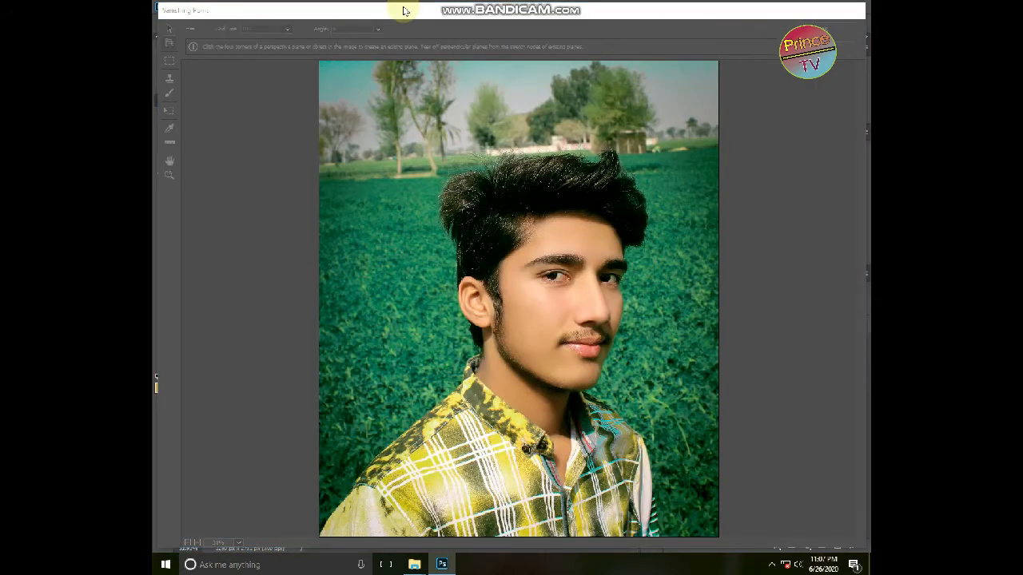
key(Escape)
Open the Liquify filter on the cut-out layer and push the top of the hair upward with a 1000-size Forward Warp brush
click(305, 7)
click(350, 95)
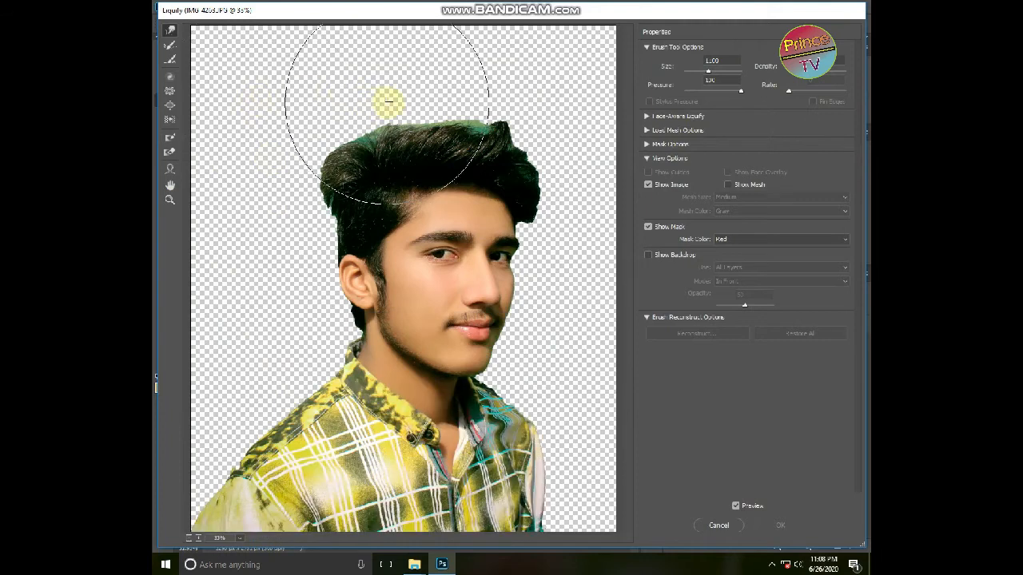
key(bracketleft)
key(bracketleft)
key(bracketleft)
key(bracketleft)
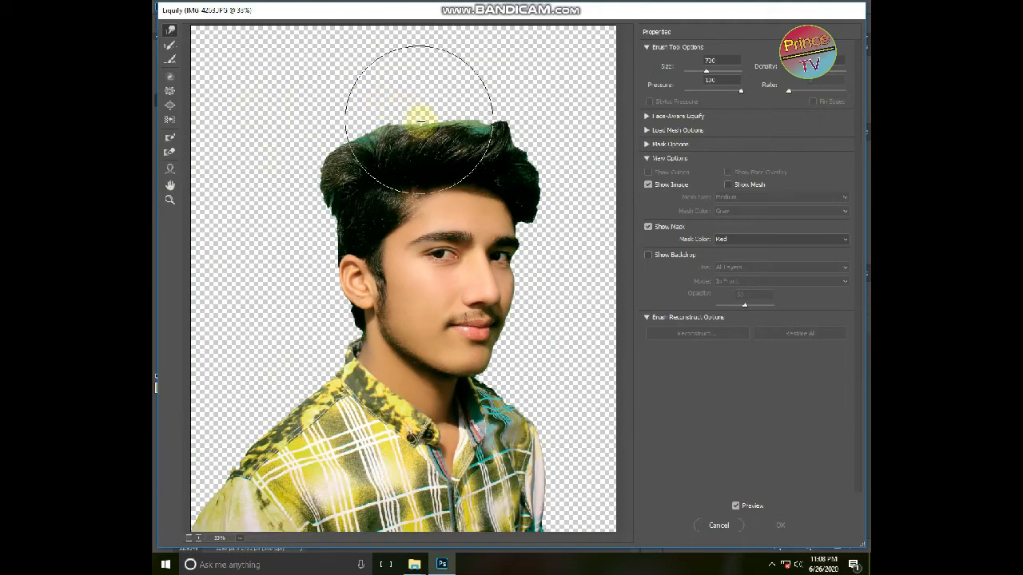
key(bracketright)
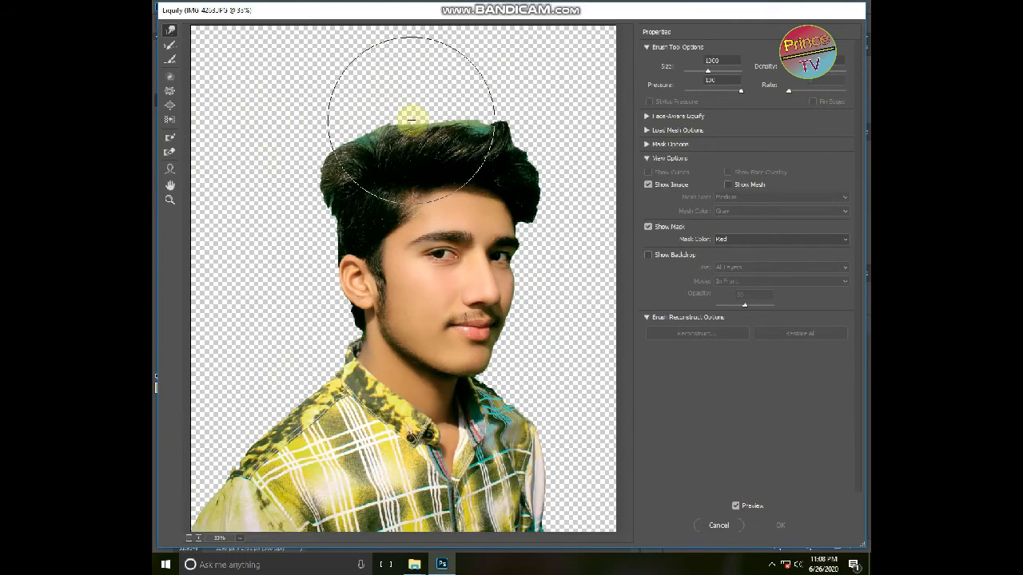
mouse_move(413, 113)
mouse_down()
mouse_move(413, 103)
mouse_move(461, 102)
mouse_move(491, 87)
mouse_move(464, 69)
mouse_move(471, 87)
mouse_move(487, 73)
mouse_move(455, 85)
mouse_move(429, 68)
mouse_move(402, 75)
mouse_move(355, 107)
mouse_move(362, 130)
mouse_move(357, 108)
mouse_move(445, 157)
mouse_move(472, 127)
mouse_up()
Zoom in on the head and push the hair above the far temple outward with a 500-size Forward Warp brush
key(bracketleft)
click(170, 200)
mouse_move(257, 54)
mouse_down()
mouse_move(478, 332)
mouse_move(532, 320)
mouse_move(578, 279)
mouse_up()
click(169, 30)
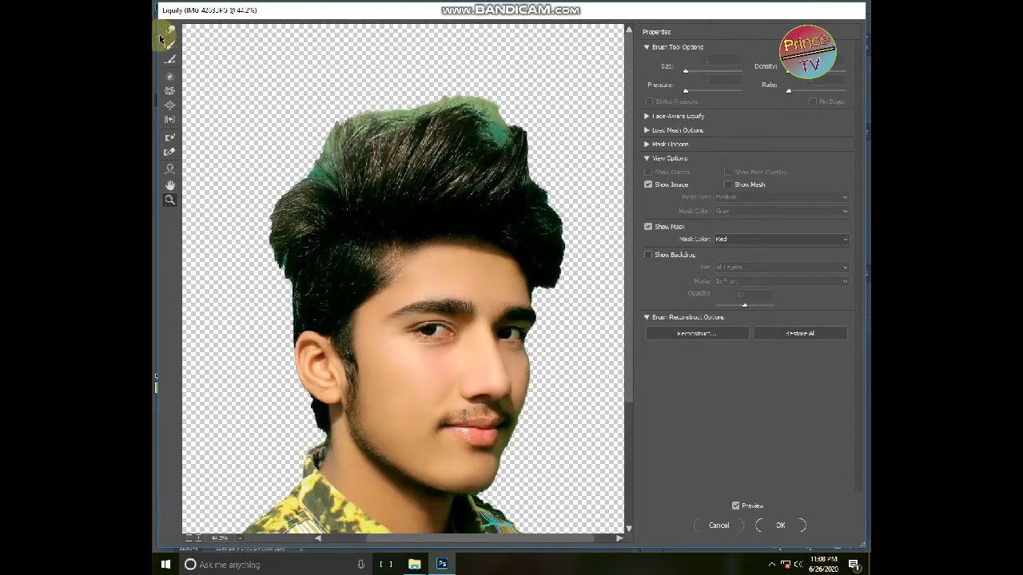
mouse_move(393, 197)
mouse_down()
mouse_move(420, 187)
mouse_move(473, 199)
mouse_move(465, 209)
mouse_move(422, 197)
mouse_move(376, 222)
mouse_move(444, 209)
mouse_move(503, 212)
mouse_up()
key(bracketleft)
key(bracketleft)
key(bracketright)
key(bracketright)
key(bracketright)
key(bracketright)
mouse_move(555, 183)
mouse_down()
mouse_move(558, 216)
mouse_move(577, 222)
mouse_move(570, 240)
mouse_move(548, 166)
mouse_up()
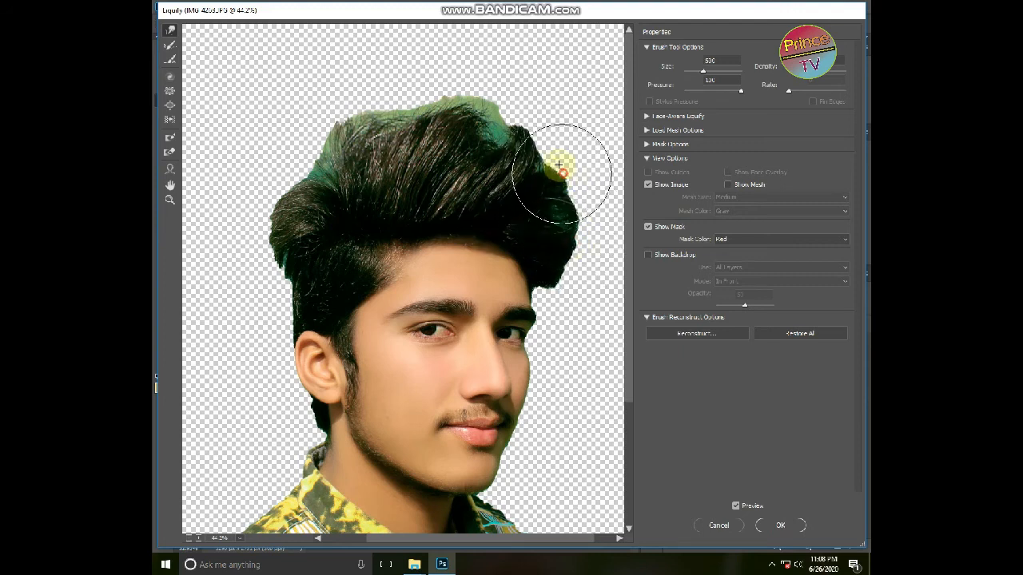
Refine the notch at the far side of the crown and the near-side hair outline with a 250-size Forward Warp brush
key(bracketleft)
key(bracketleft)
key(bracketleft)
key(bracketright)
key(bracketright)
key(bracketright)
key(bracketleft)
key(bracketleft)
key(bracketleft)
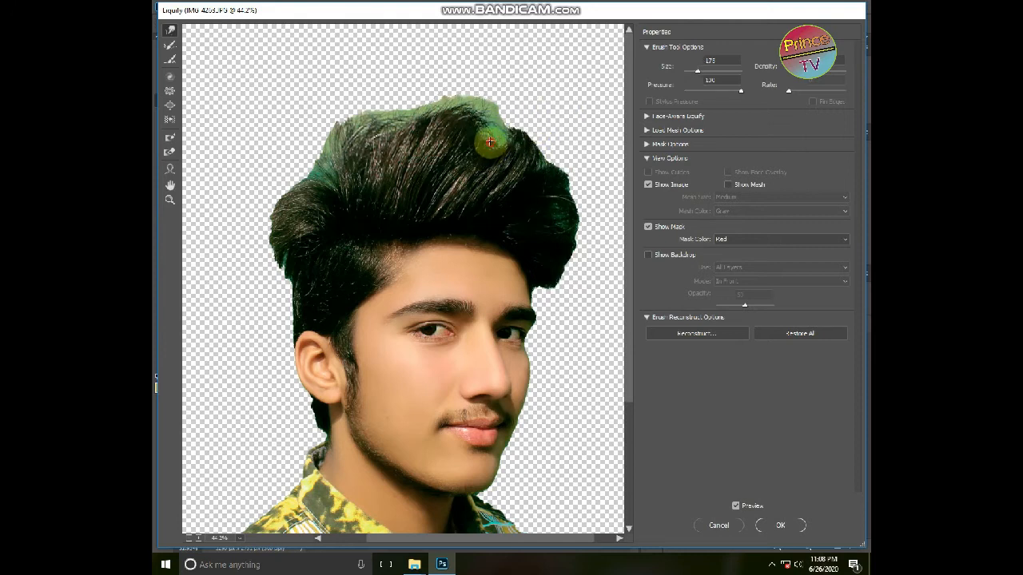
key(bracketright)
key(bracketright)
key(bracketright)
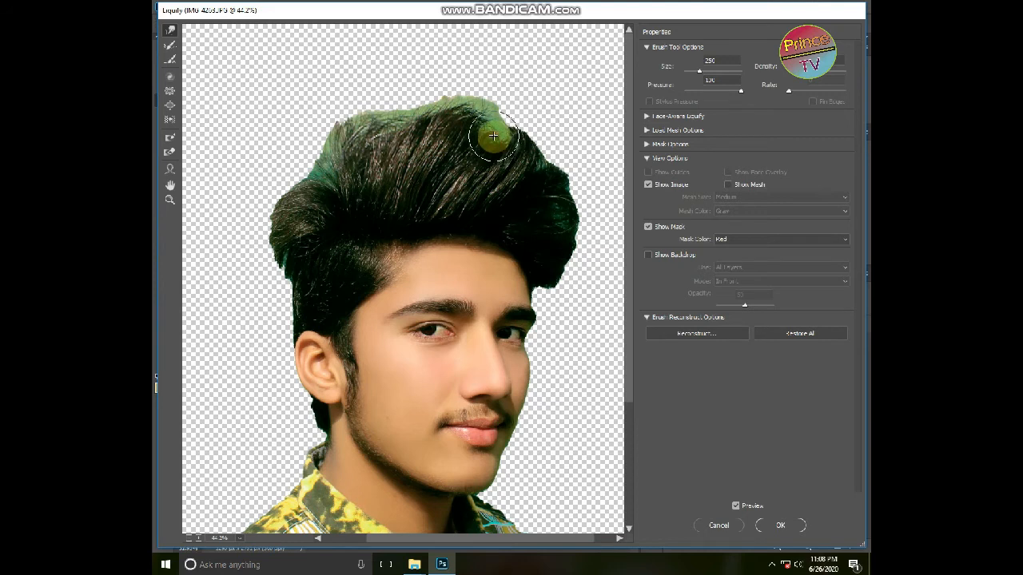
mouse_move(505, 136)
mouse_down()
mouse_move(489, 130)
mouse_move(498, 141)
mouse_move(482, 155)
mouse_move(421, 134)
mouse_move(344, 169)
mouse_move(336, 112)
mouse_move(354, 96)
mouse_move(403, 96)
mouse_move(344, 128)
mouse_move(327, 159)
mouse_move(258, 201)
mouse_move(247, 224)
mouse_move(268, 274)
mouse_move(257, 311)
mouse_up()
Resize the Forward Warp brush and push the far-side hair outline slightly outward
key(bracketright)
key(bracketright)
key(bracketright)
key(bracketright)
key(bracketright)
key(bracketleft)
key(bracketleft)
key(bracketleft)
key(bracketleft)
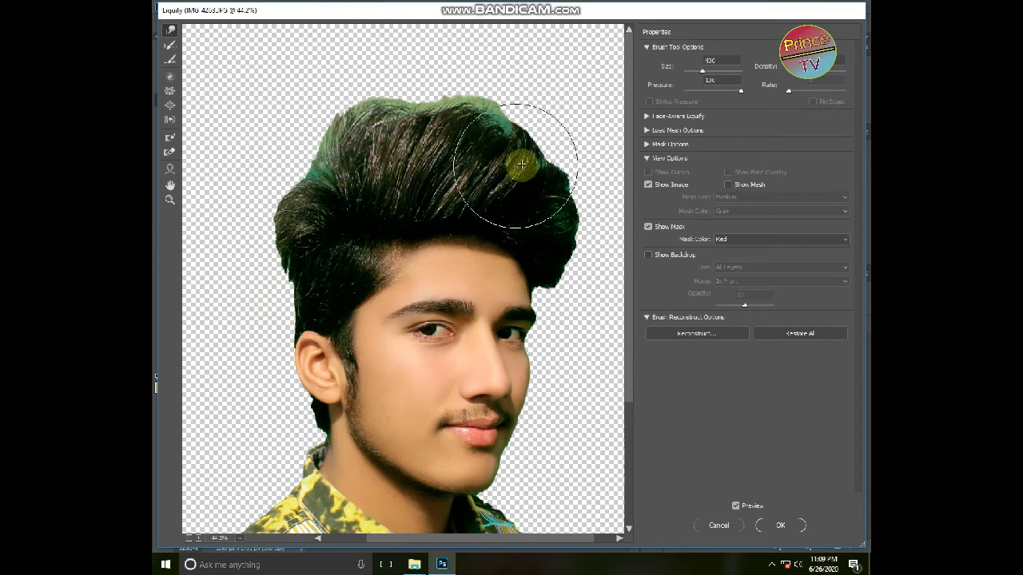
mouse_move(533, 187)
mouse_down()
mouse_move(546, 148)
mouse_move(571, 178)
mouse_move(567, 224)
mouse_up()
Raise and round the crown of the hair with a larger Forward Warp brush and apply the Liquify changes
key(bracketright)
key(bracketright)
key(bracketright)
key(bracketright)
key(bracketright)
key(bracketright)
key(bracketright)
mouse_move(401, 136)
mouse_down()
mouse_move(435, 135)
mouse_move(440, 117)
mouse_move(526, 146)
mouse_up()
drag(361, 115, 355, 124)
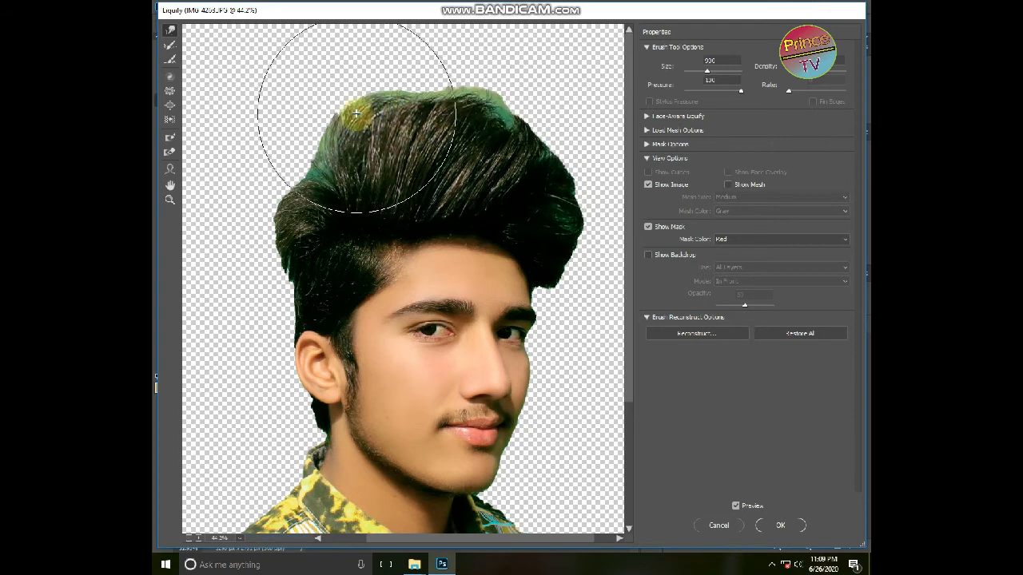
mouse_move(504, 135)
mouse_down()
mouse_move(555, 158)
mouse_move(431, 104)
mouse_move(402, 96)
mouse_up()
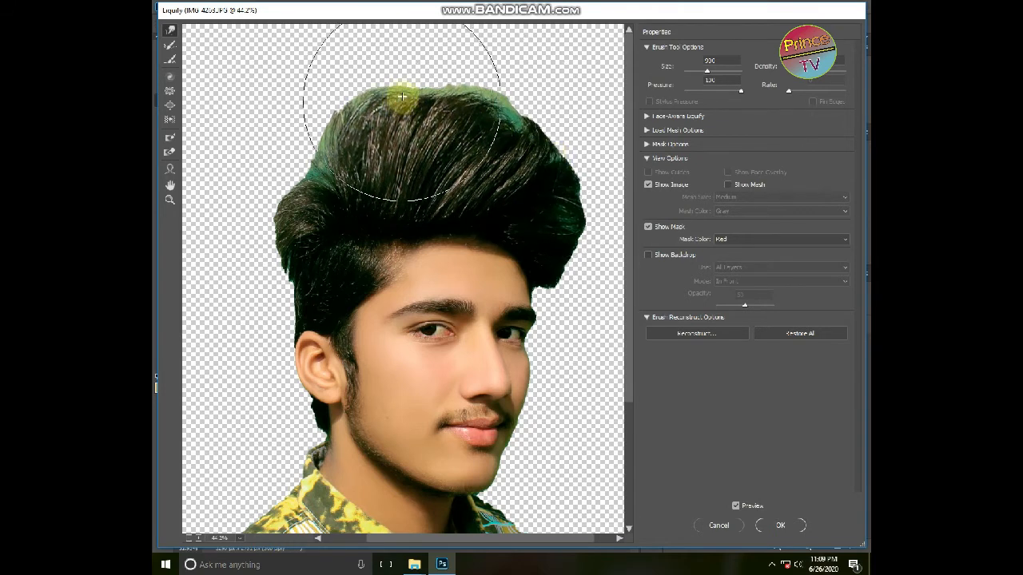
click(781, 525)
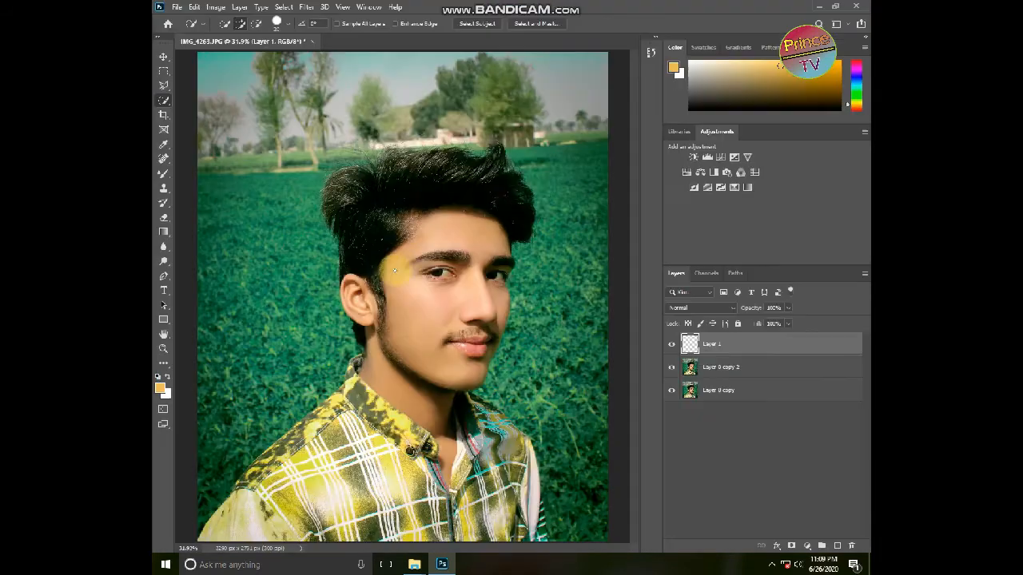
drag(717, 369, 714, 336)
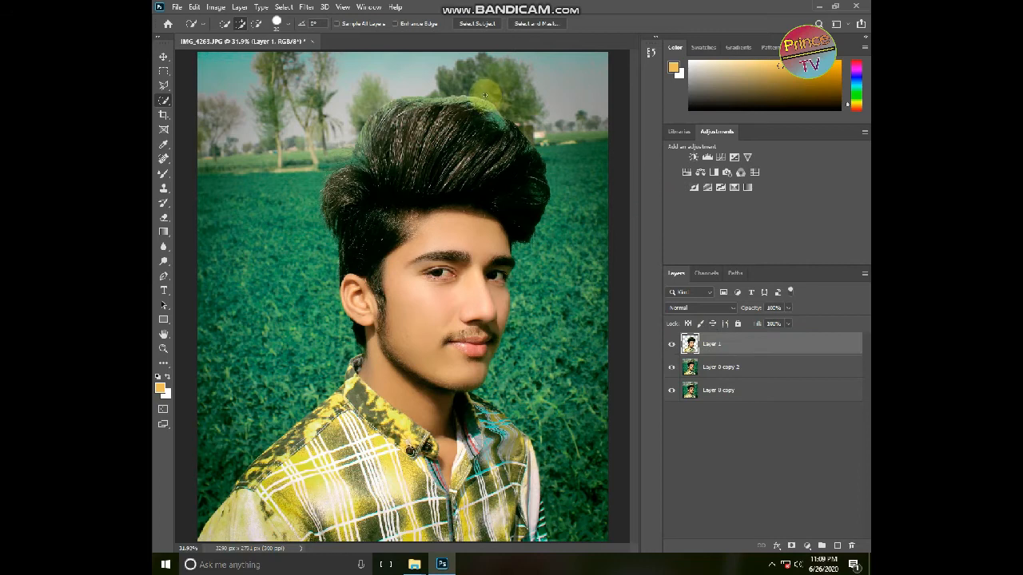
Erase the halo above the crown and along the near-side hair outline with a hard round 90 px Eraser
scroll(485, 93, up, 5)
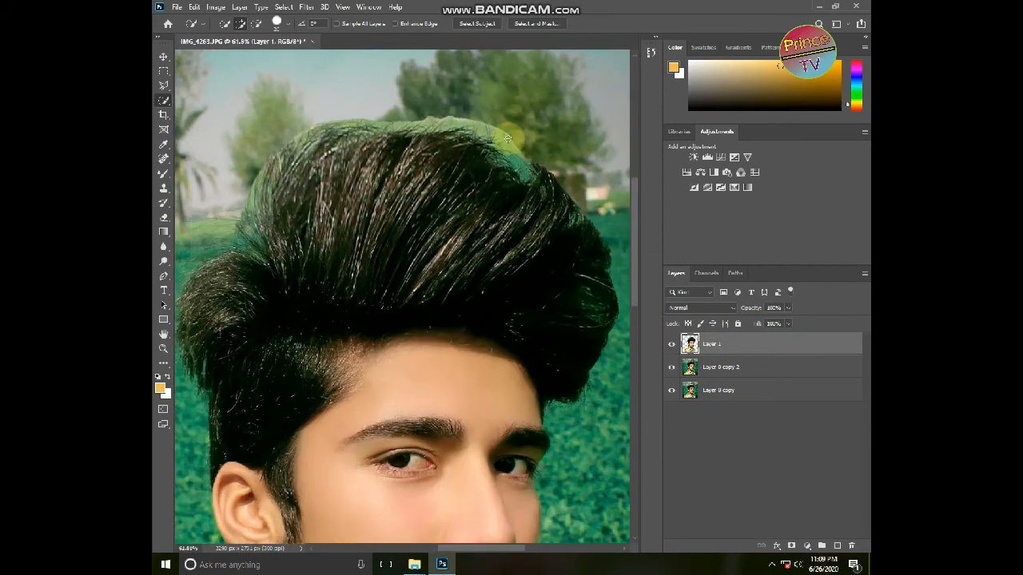
click(164, 223)
mouse_move(516, 128)
mouse_down()
mouse_move(406, 106)
mouse_move(429, 106)
mouse_move(399, 111)
mouse_up()
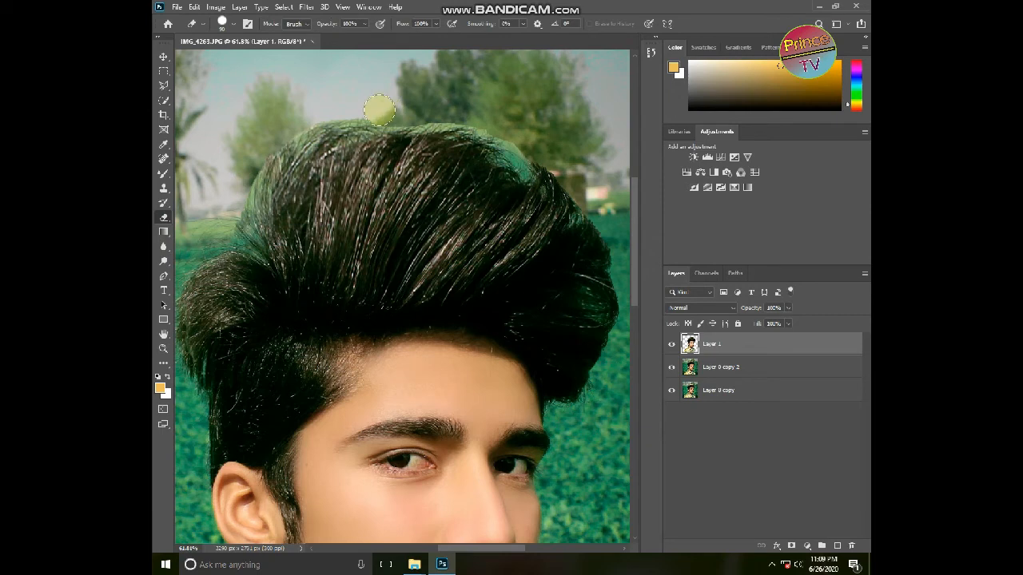
mouse_move(303, 118)
mouse_down()
mouse_move(270, 133)
mouse_move(251, 159)
mouse_up()
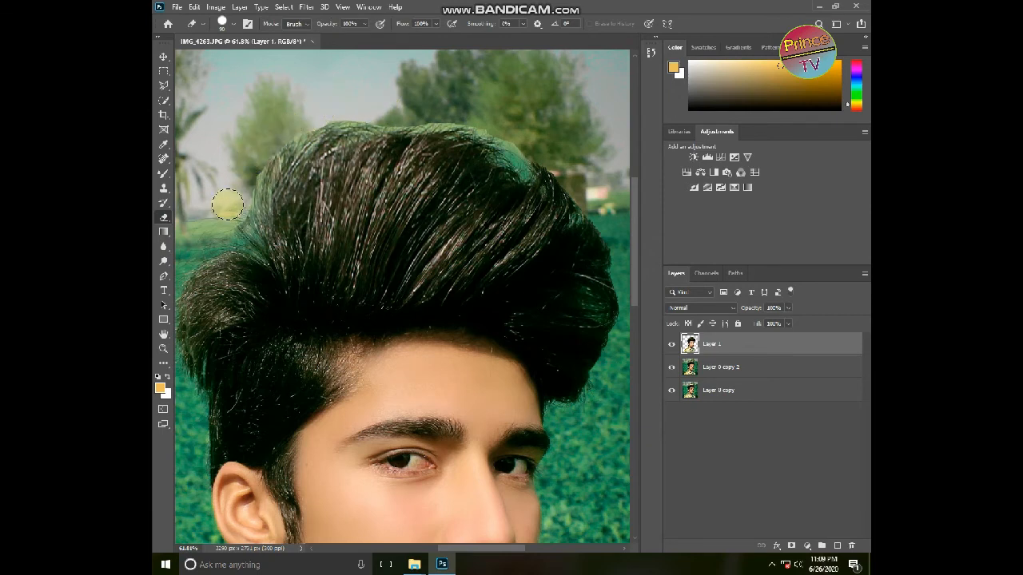
drag(231, 212, 219, 226)
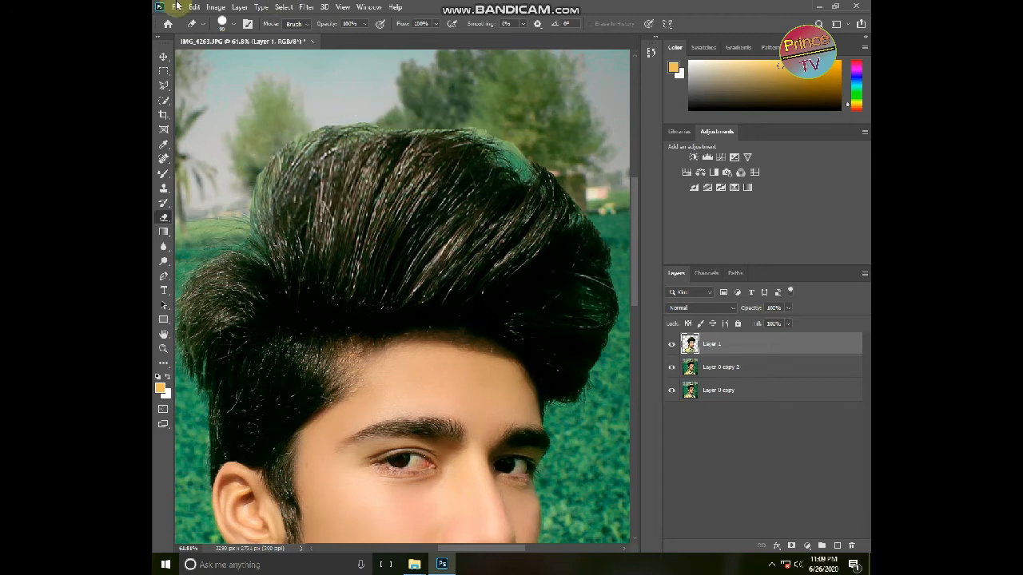
click(225, 26)
click(207, 108)
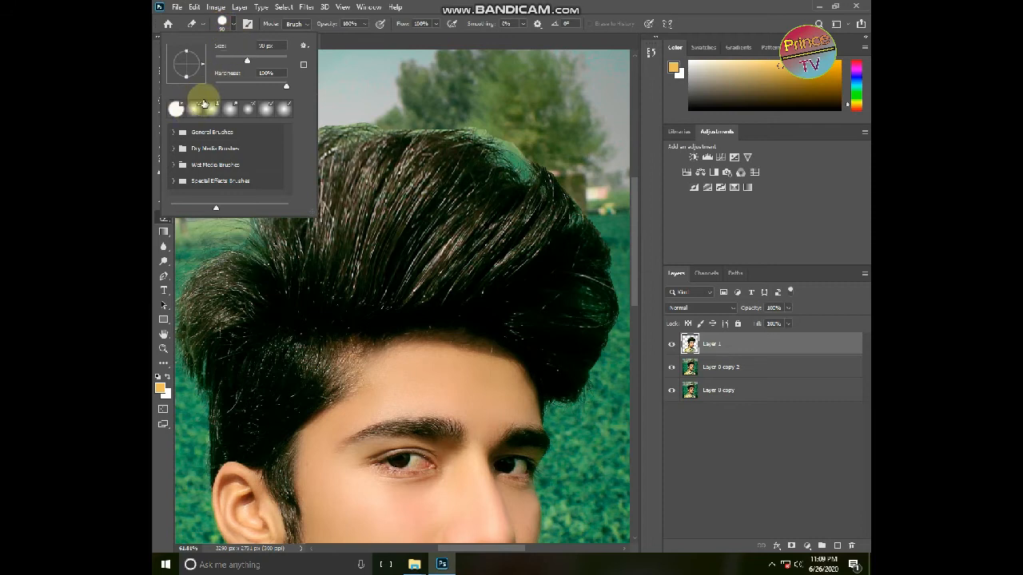
click(195, 117)
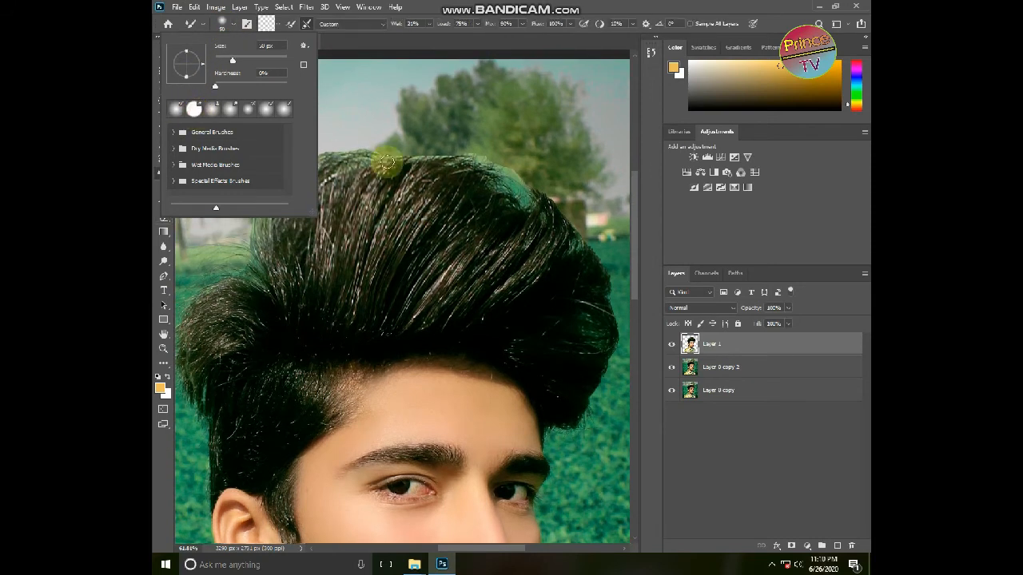
key(s)
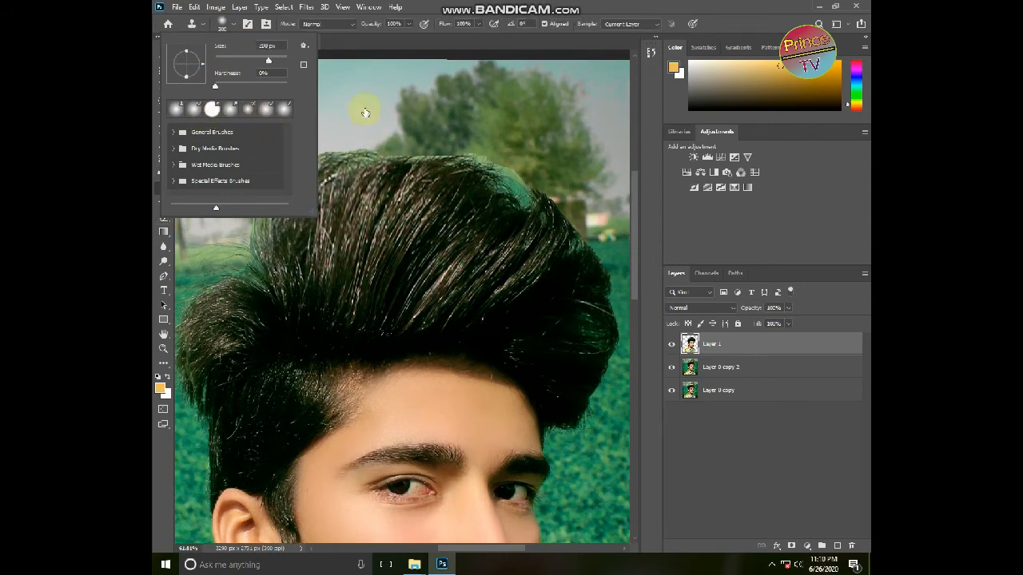
click(424, 126)
click(529, 218)
click(468, 130)
click(519, 219)
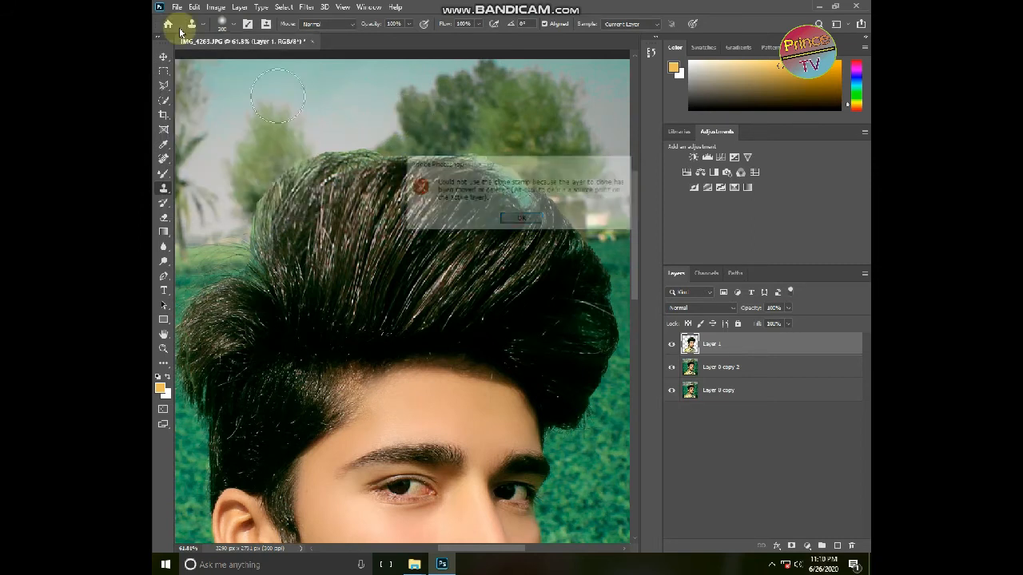
click(224, 24)
click(180, 109)
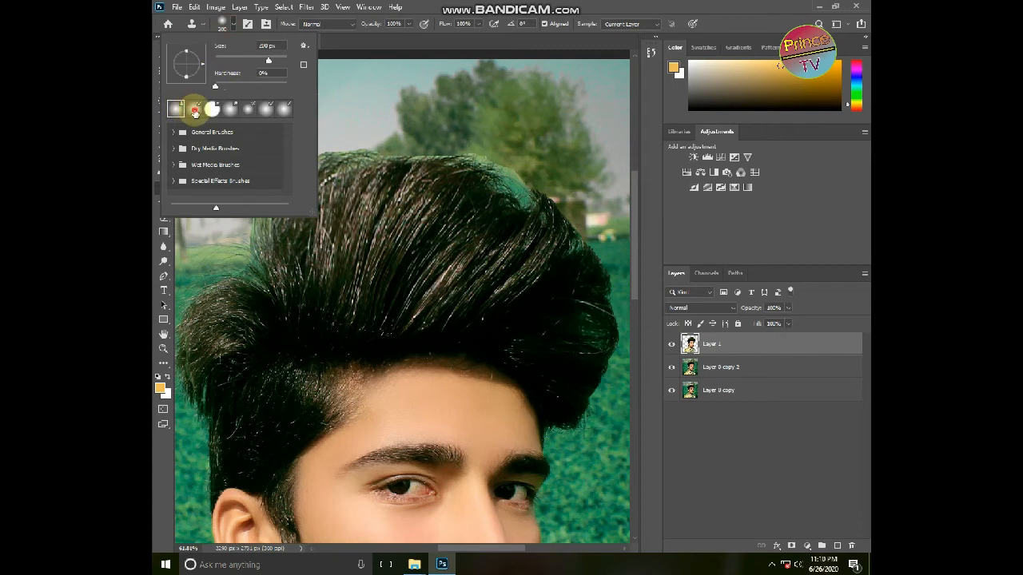
click(194, 110)
click(397, 99)
mouse_move(439, 132)
mouse_down()
mouse_move(504, 159)
mouse_move(478, 144)
mouse_up()
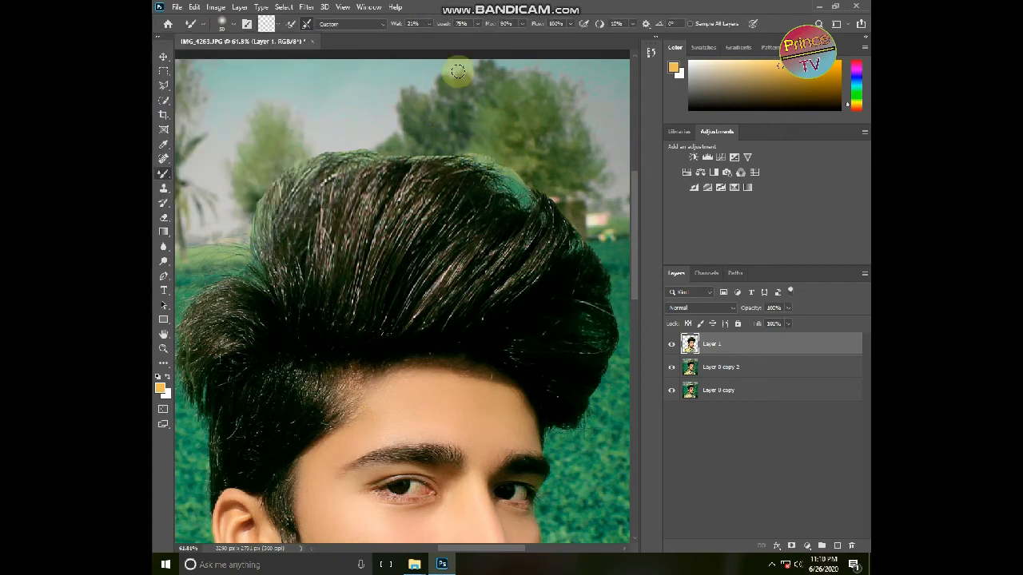
mouse_move(463, 71)
mouse_down()
mouse_move(506, 107)
mouse_move(491, 98)
mouse_up()
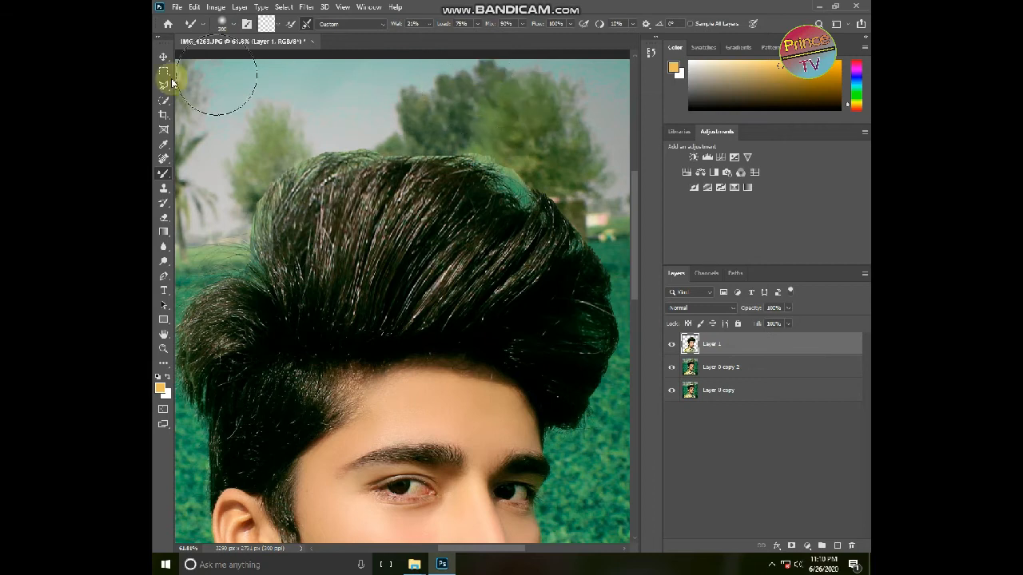
Erase the green fringe in the notch at the far side of the crown and beside the near-side hair with a smaller Eraser
click(164, 217)
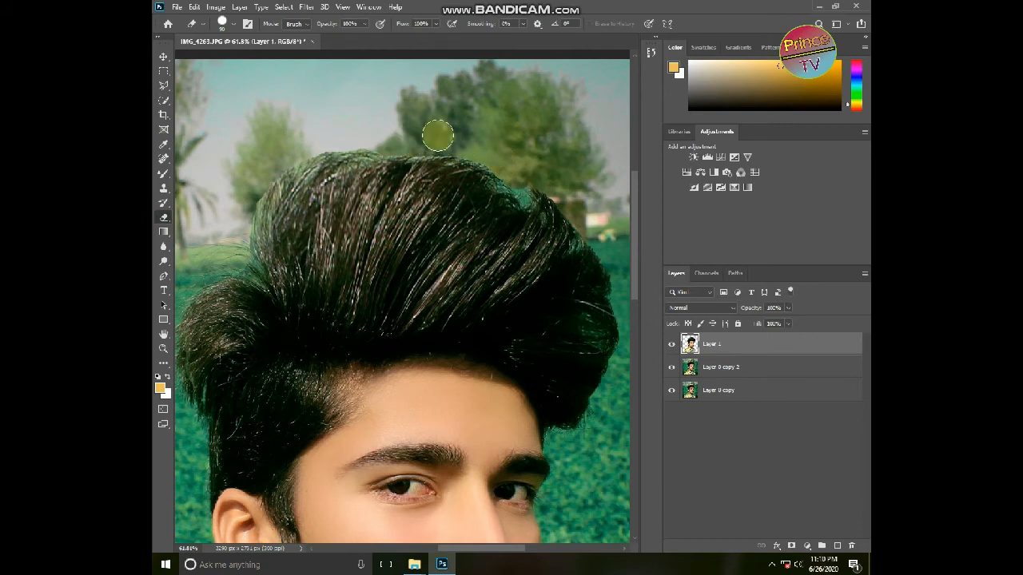
key(bracketleft)
key(bracketleft)
key(bracketleft)
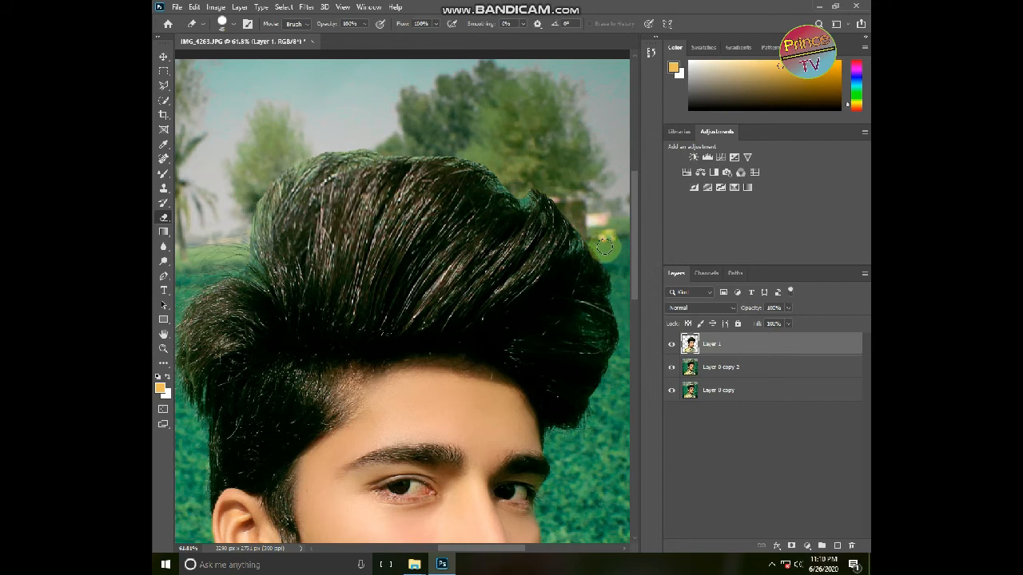
drag(319, 232, 391, 224)
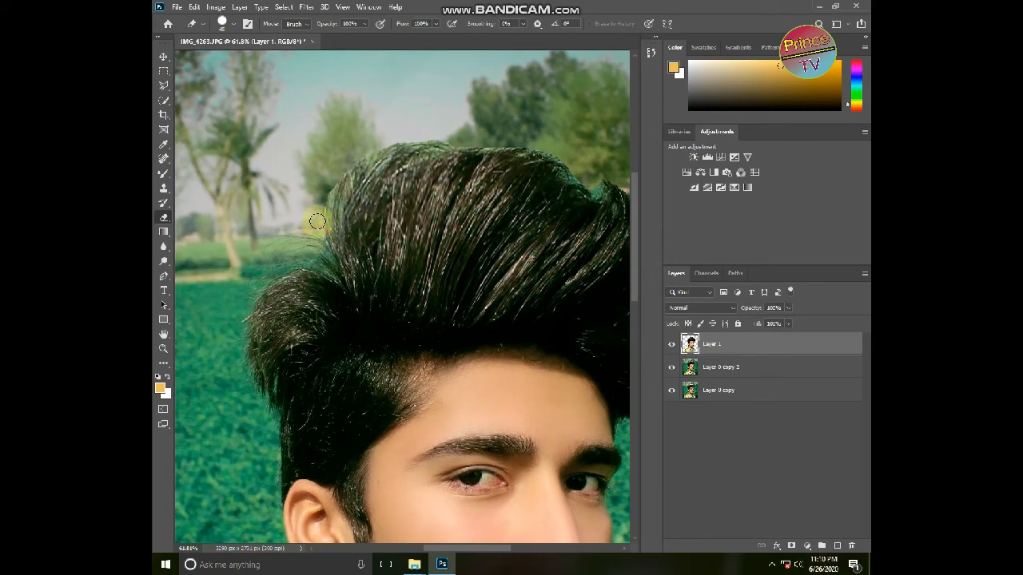
drag(323, 189, 317, 219)
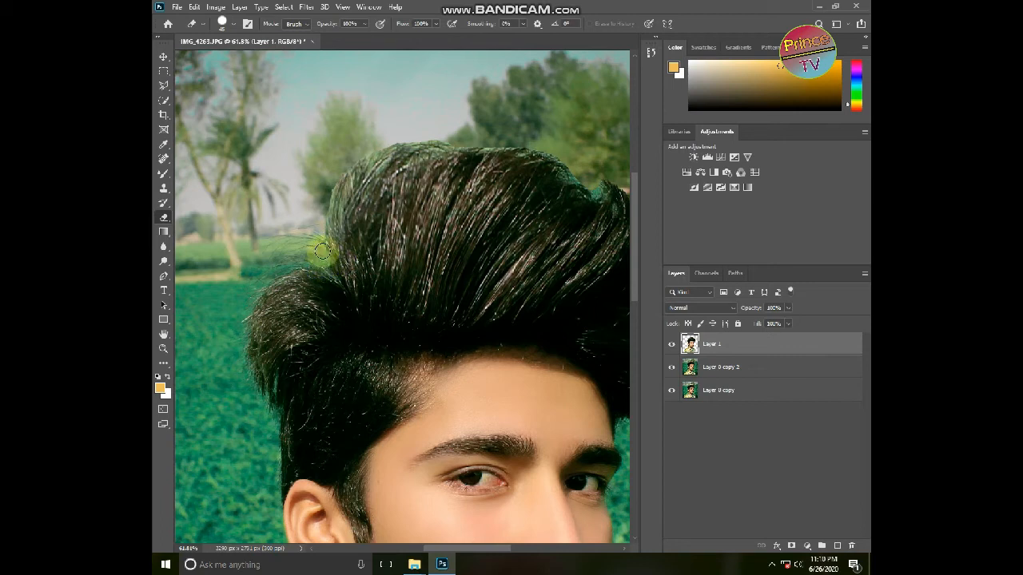
Set the Eraser to 61% opacity and 45% flow and soften the hair edge from the crown down the near side
click(436, 27)
drag(437, 37, 425, 38)
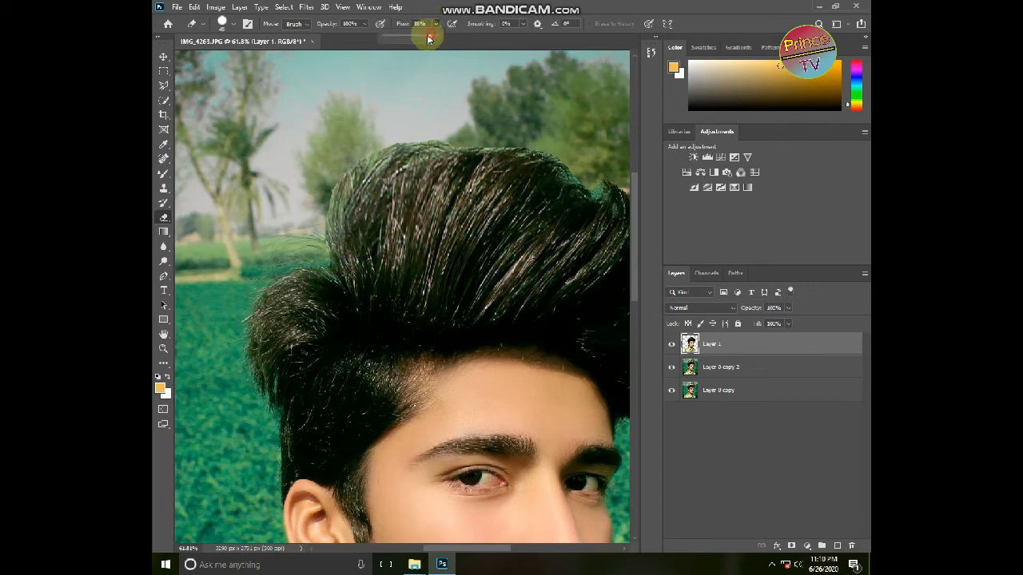
click(429, 118)
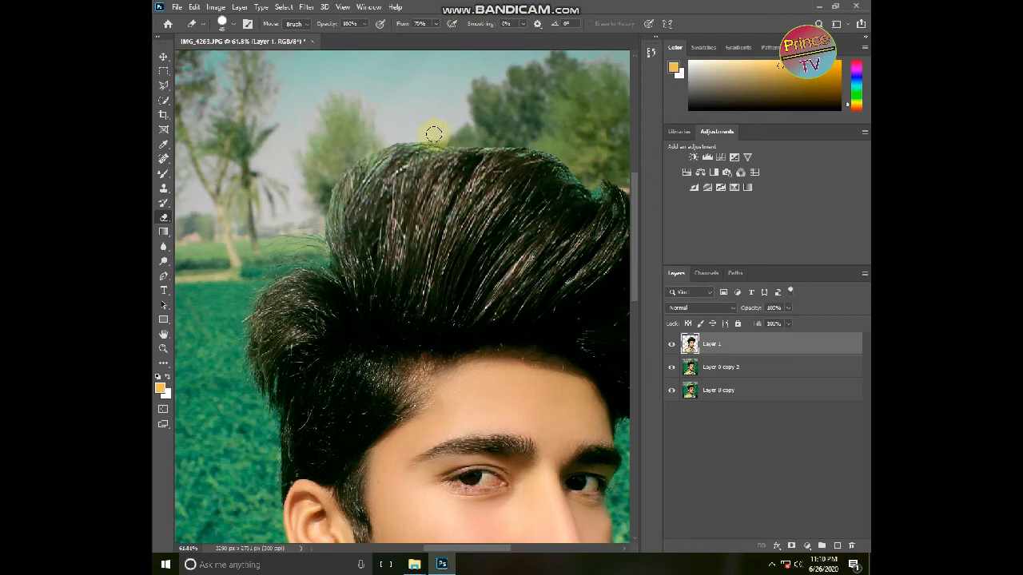
click(436, 24)
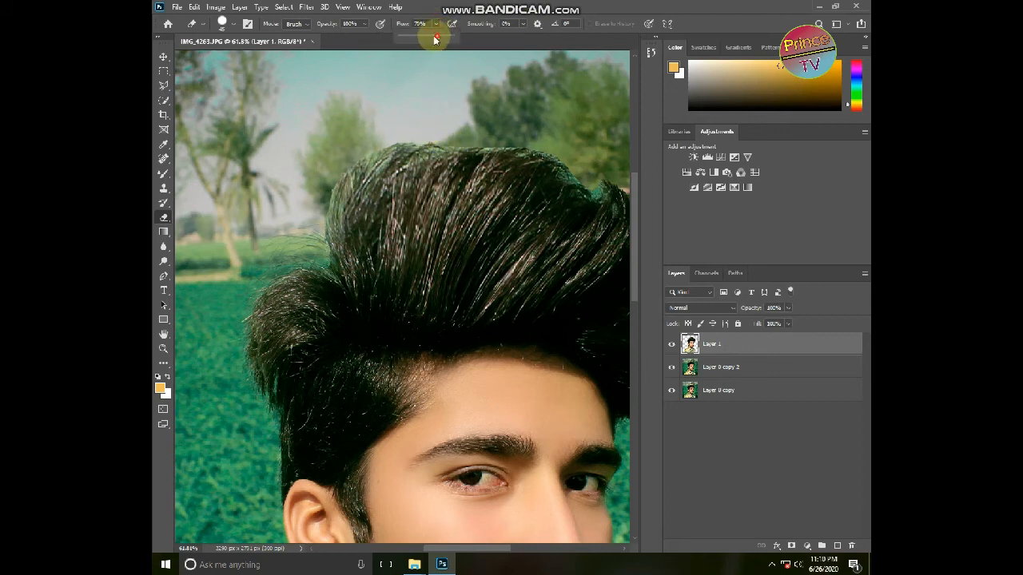
click(366, 27)
drag(357, 37, 344, 37)
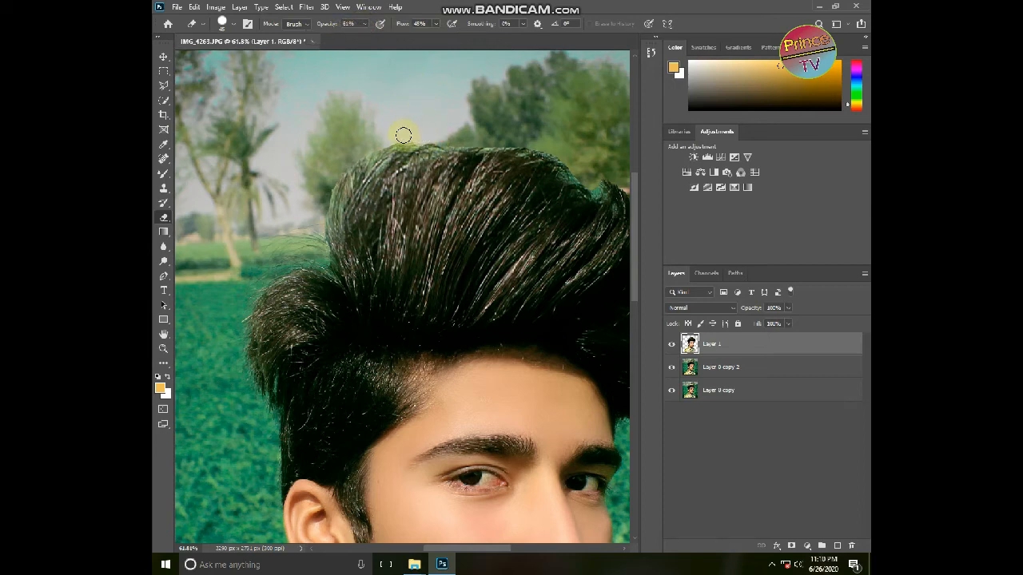
mouse_move(400, 139)
mouse_down()
mouse_move(354, 160)
mouse_move(322, 240)
mouse_up()
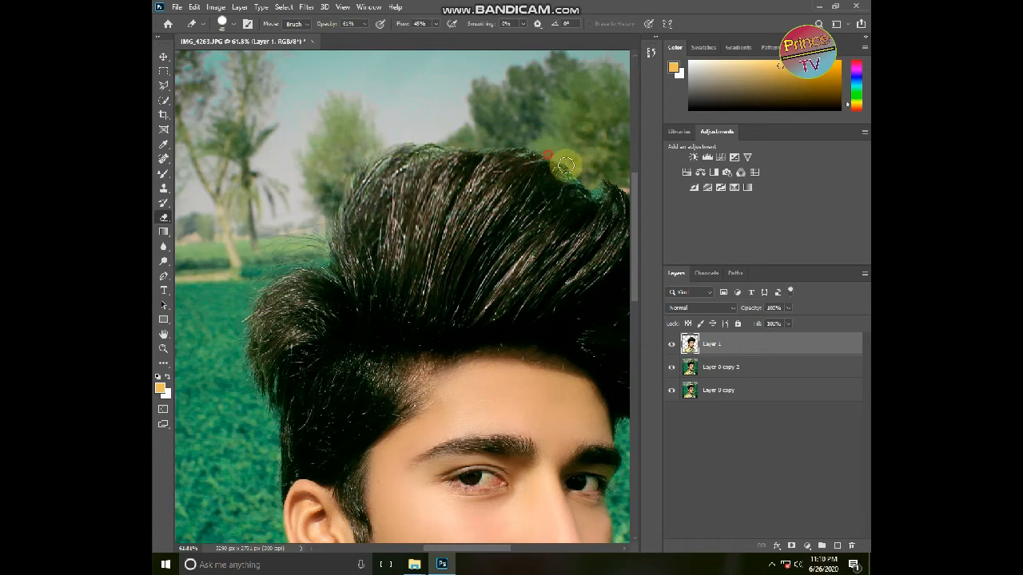
Erase along the far-side hair outline, undo the stroke that cuts into the hair and erase closer to the outer edge
mouse_move(531, 203)
mouse_down()
mouse_move(445, 203)
mouse_move(540, 201)
mouse_move(584, 246)
mouse_up()
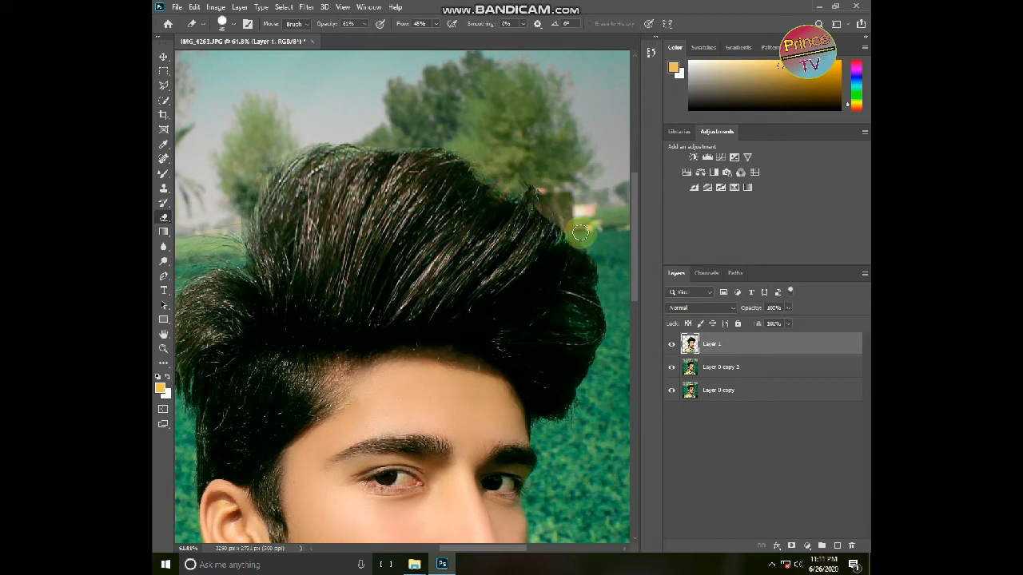
key(ctrl+z)
mouse_move(545, 190)
mouse_down()
mouse_move(596, 248)
mouse_move(599, 278)
mouse_up()
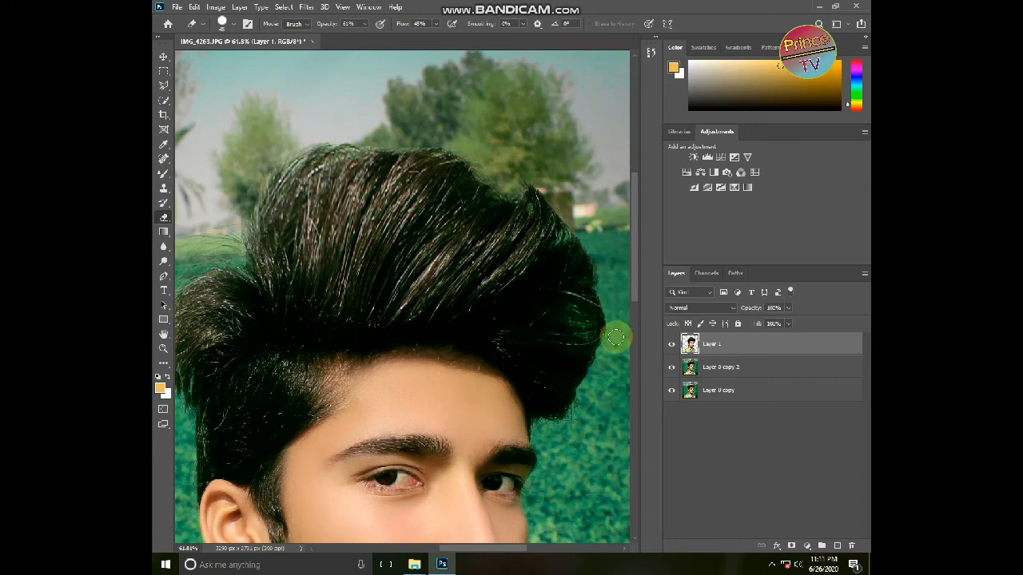
scroll(457, 171, down, 6)
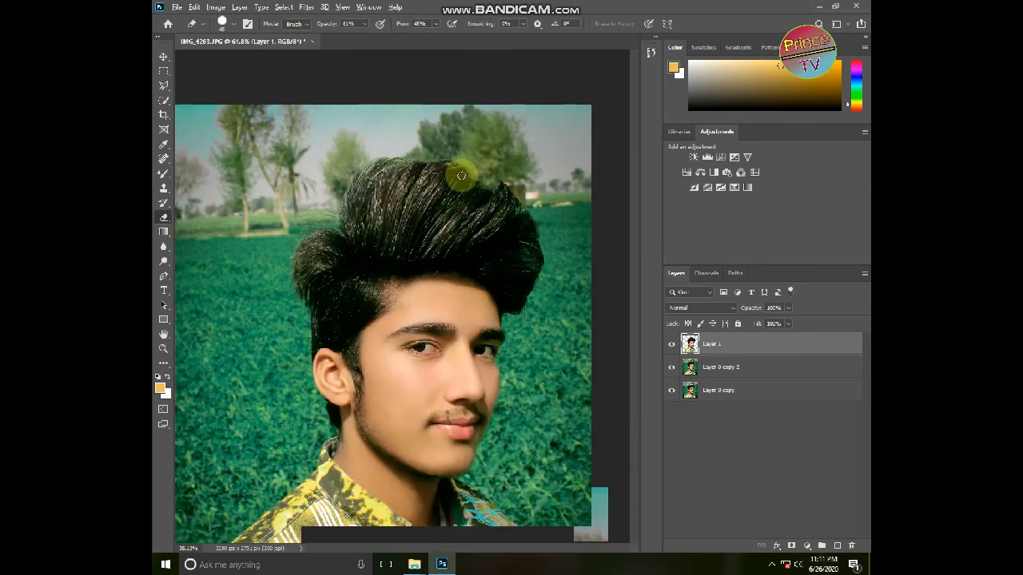
scroll(456, 171, up, 2)
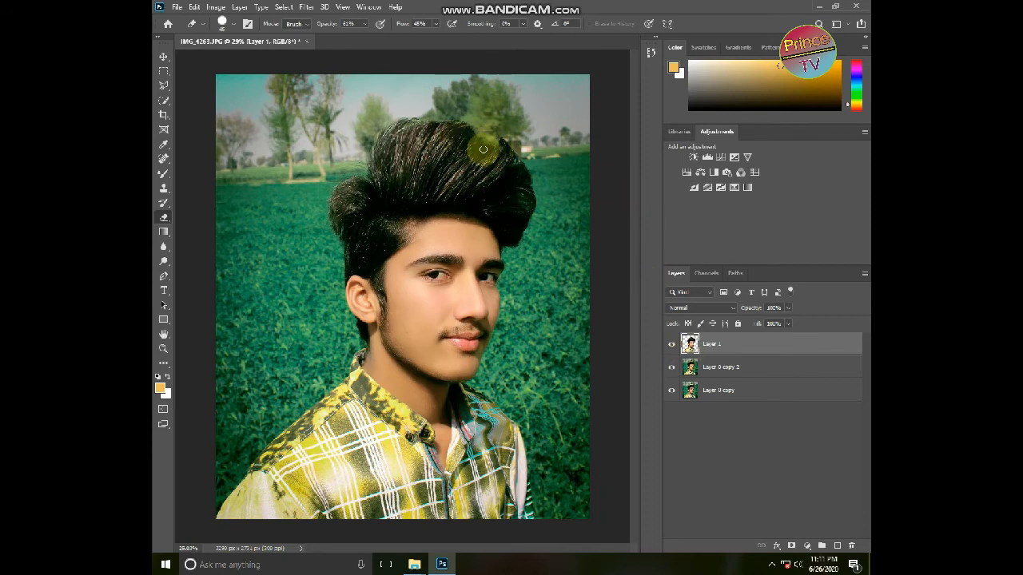
Fill the notch at the far side of the crown using Liquify with a 150-size Forward Warp brush and apply the changes
click(306, 7)
click(329, 95)
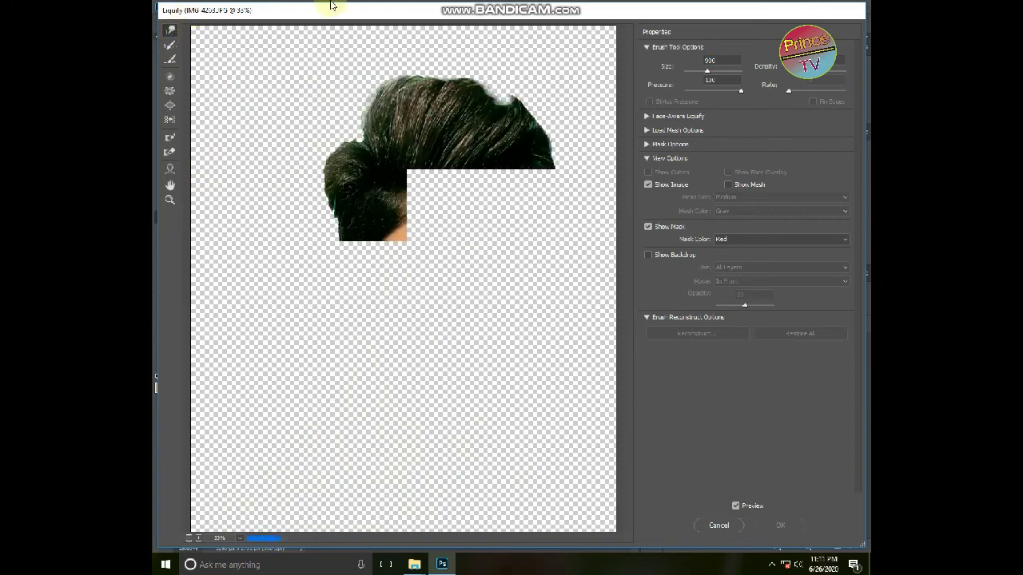
key(bracketleft)
key(bracketleft)
key(bracketleft)
key(bracketleft)
key(bracketleft)
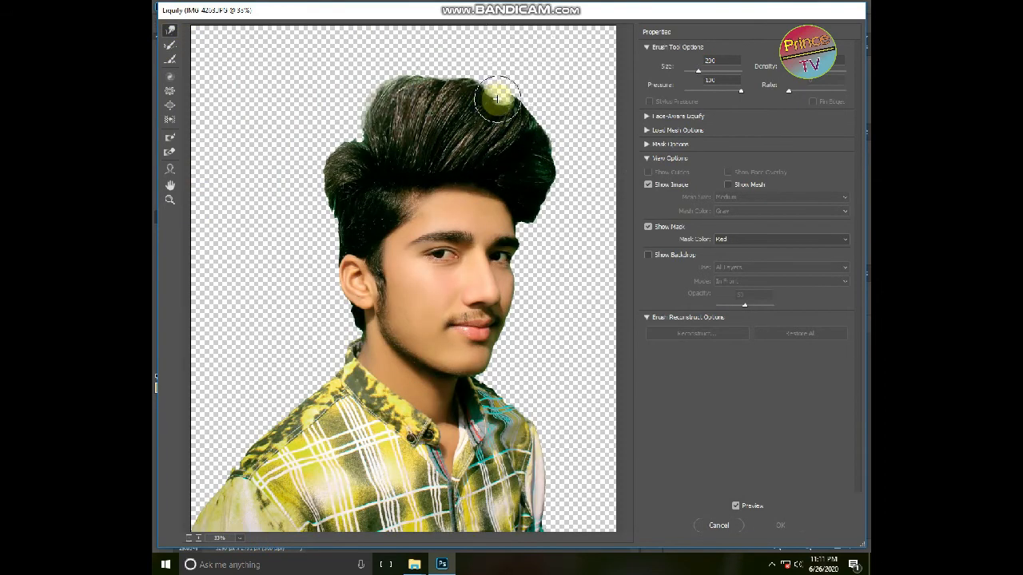
key(bracketleft)
click(497, 98)
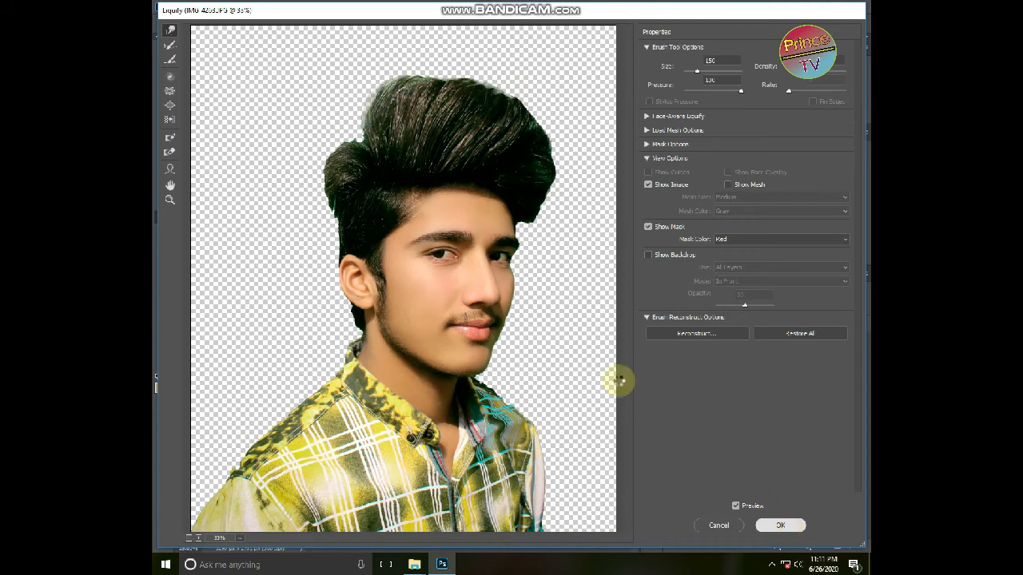
click(781, 525)
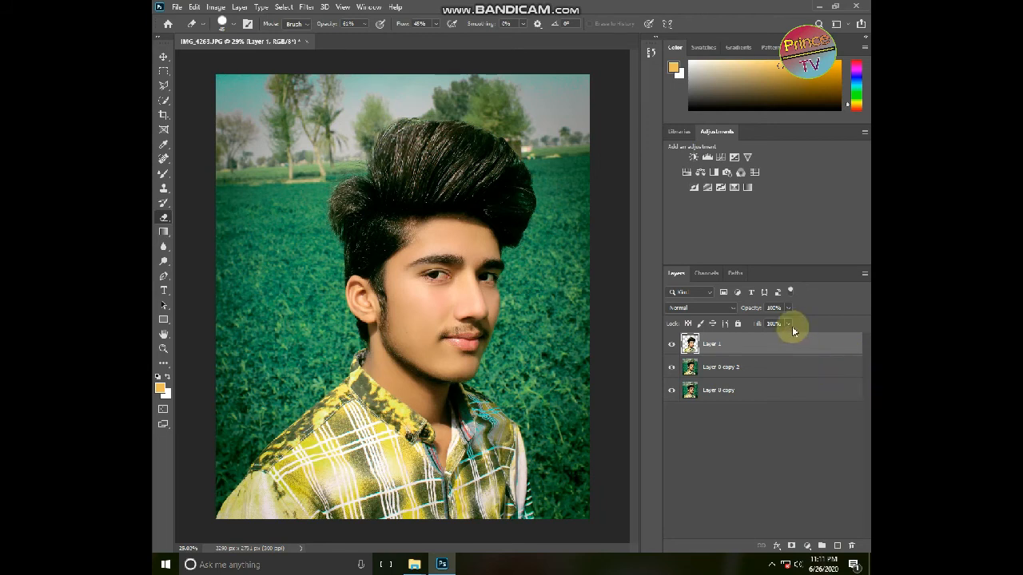
Merge all visible layers and place the eye lens image from New folder (2) in File Explorer onto the portrait
key(ctrl+shift+e)
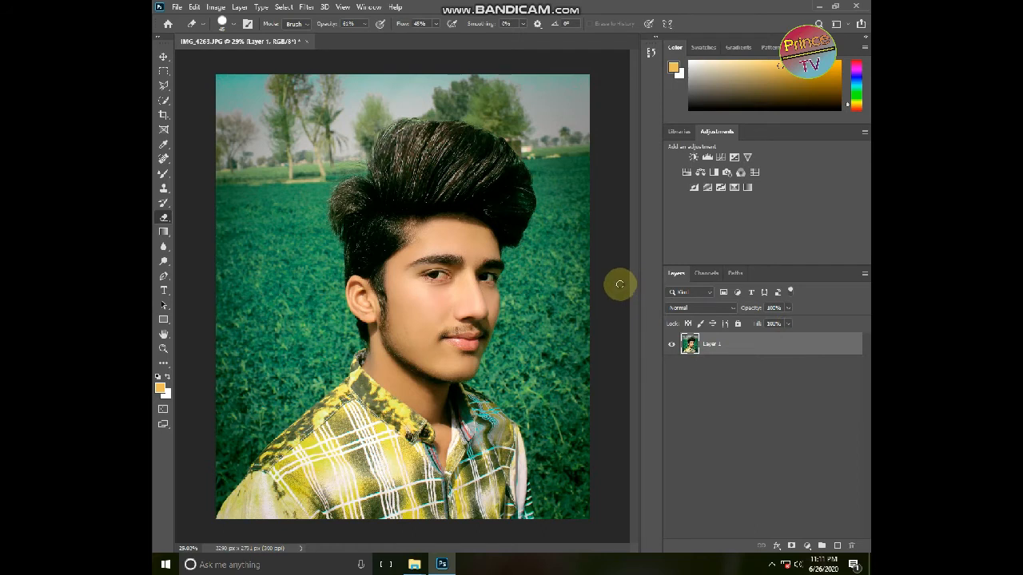
click(414, 564)
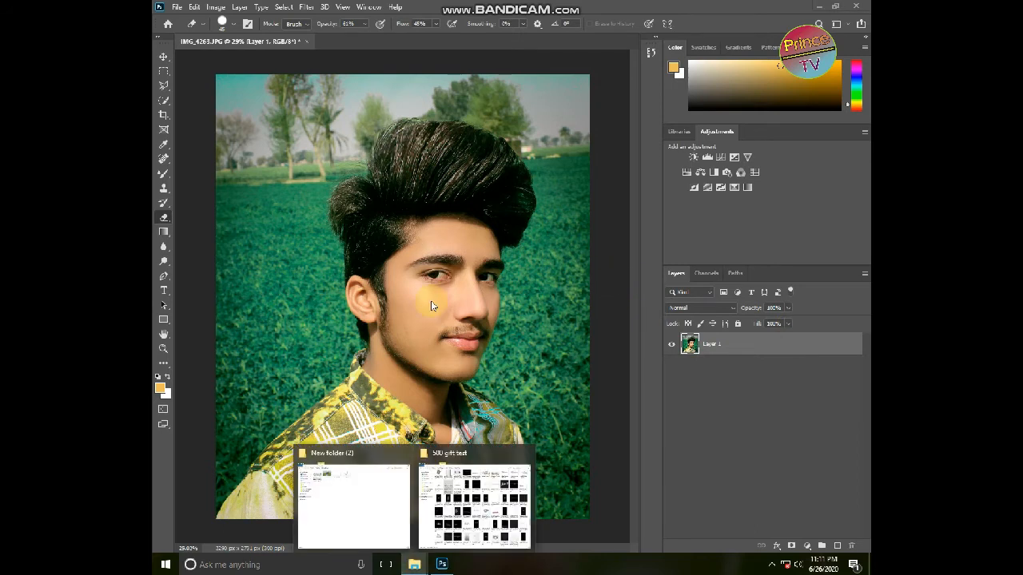
click(373, 487)
drag(389, 64, 461, 326)
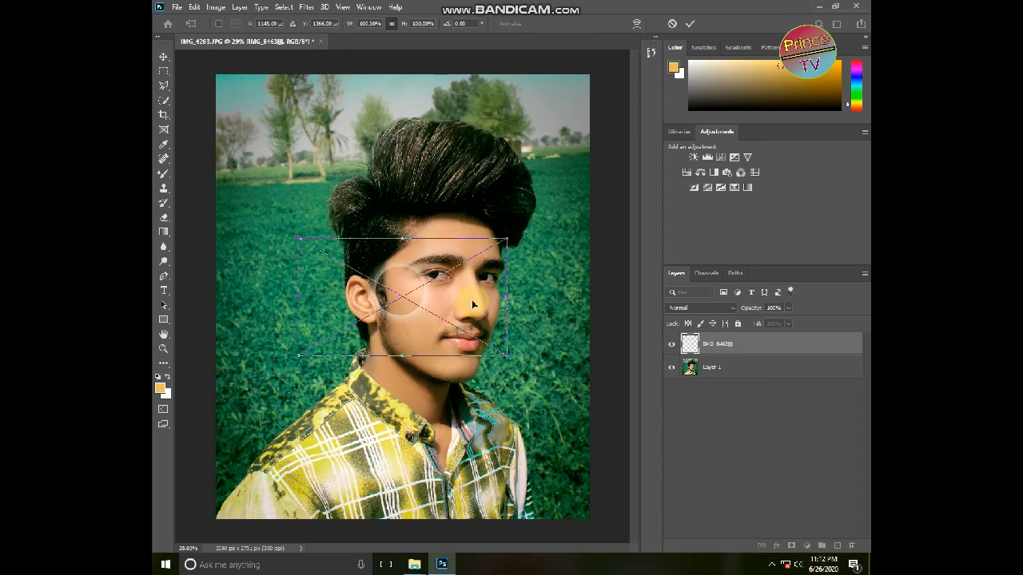
Scale the placed lens image down to fit the near eye's iris and commit the placement
drag(510, 237, 442, 279)
scroll(440, 246, up, 5)
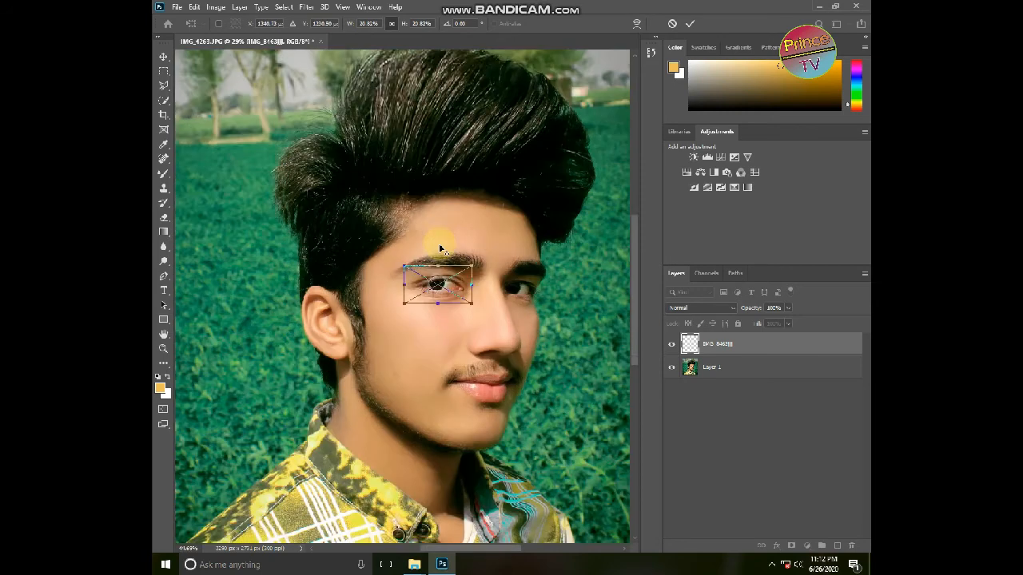
scroll(448, 287, up, 5)
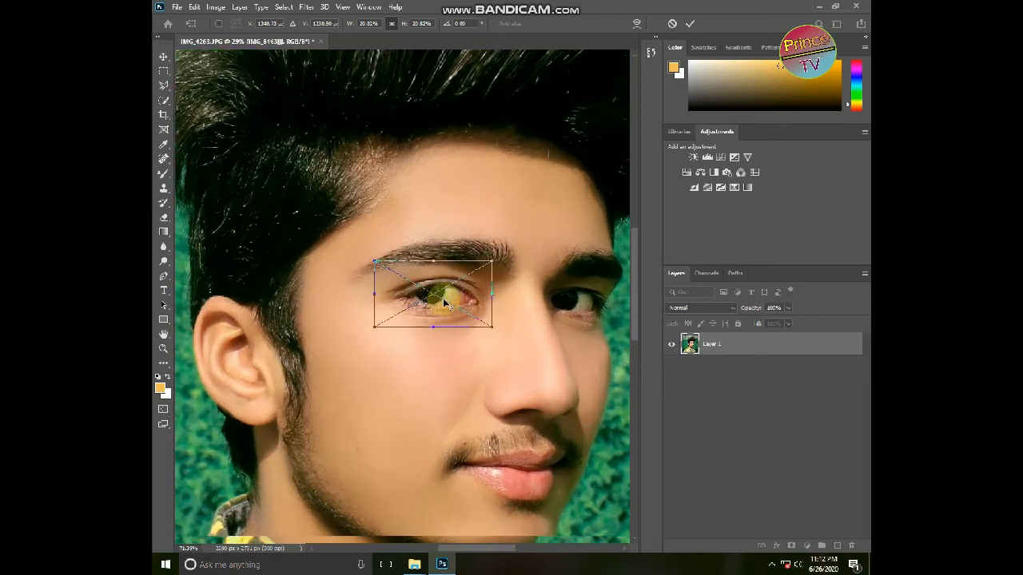
scroll(445, 304, up, 5)
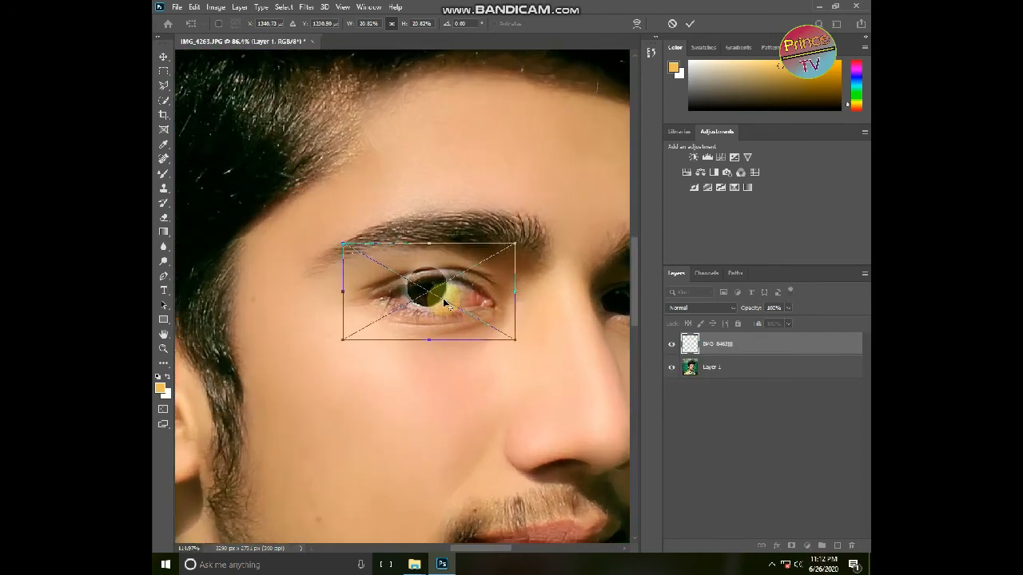
scroll(480, 263, up, 1)
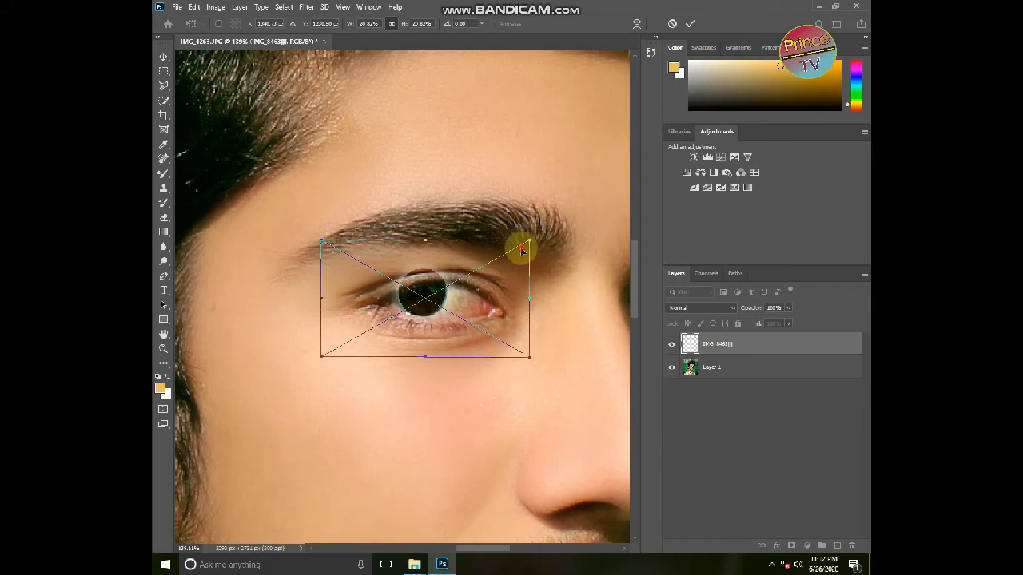
drag(529, 241, 445, 295)
key(Return)
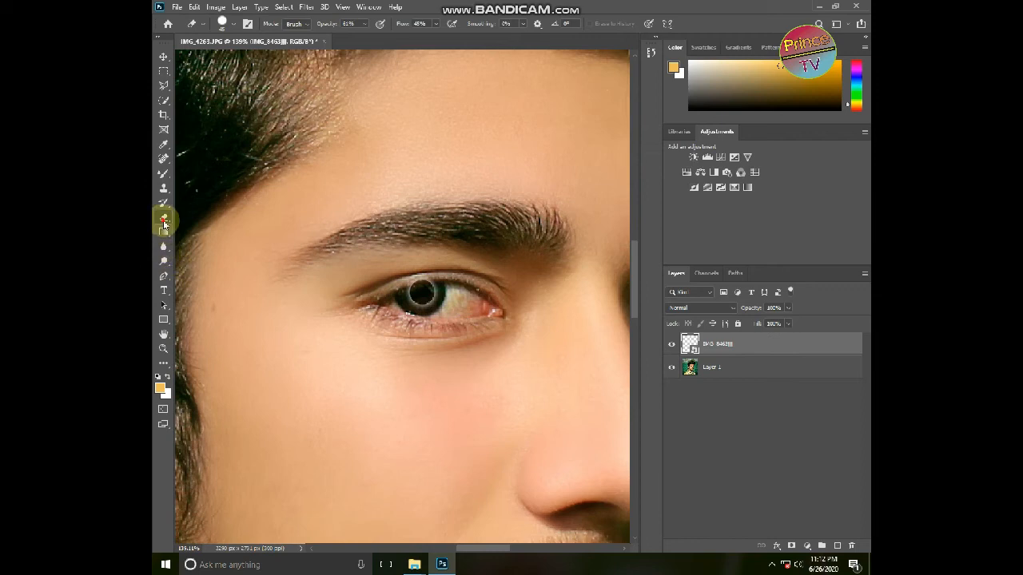
Rasterize the lens layer, set the Eraser to 100% opacity and 100% flow, and erase the lens edge overlapping the upper eyelid
click(427, 286)
key(Return)
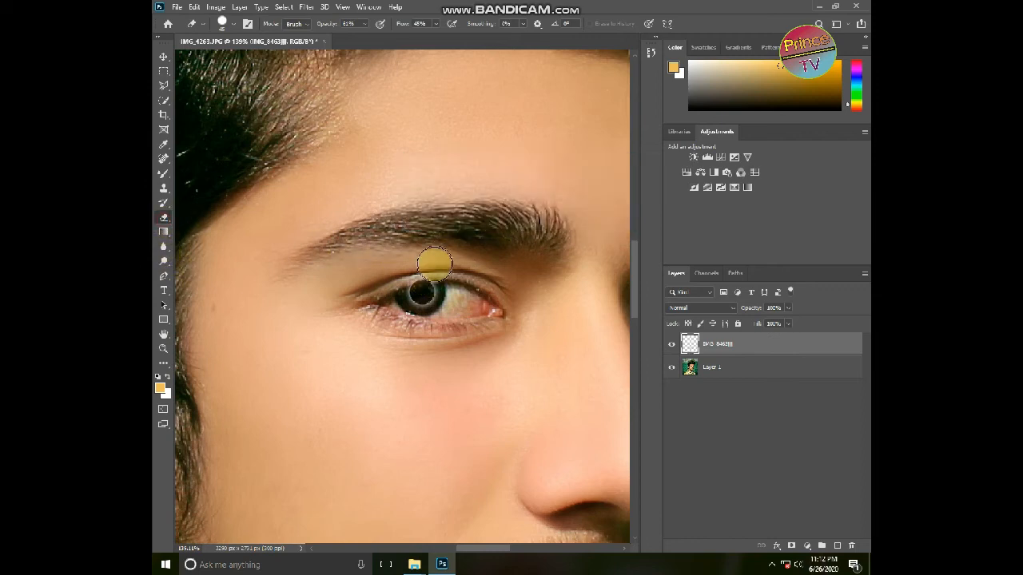
mouse_move(401, 271)
mouse_down()
mouse_move(444, 265)
mouse_move(410, 263)
mouse_up()
drag(446, 37, 488, 45)
click(364, 23)
drag(362, 37, 381, 37)
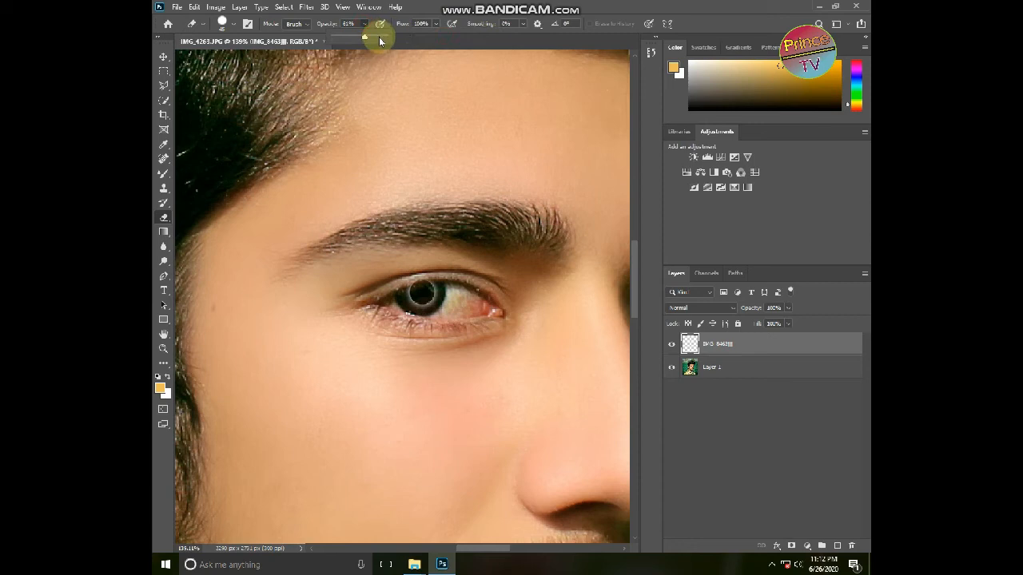
click(438, 265)
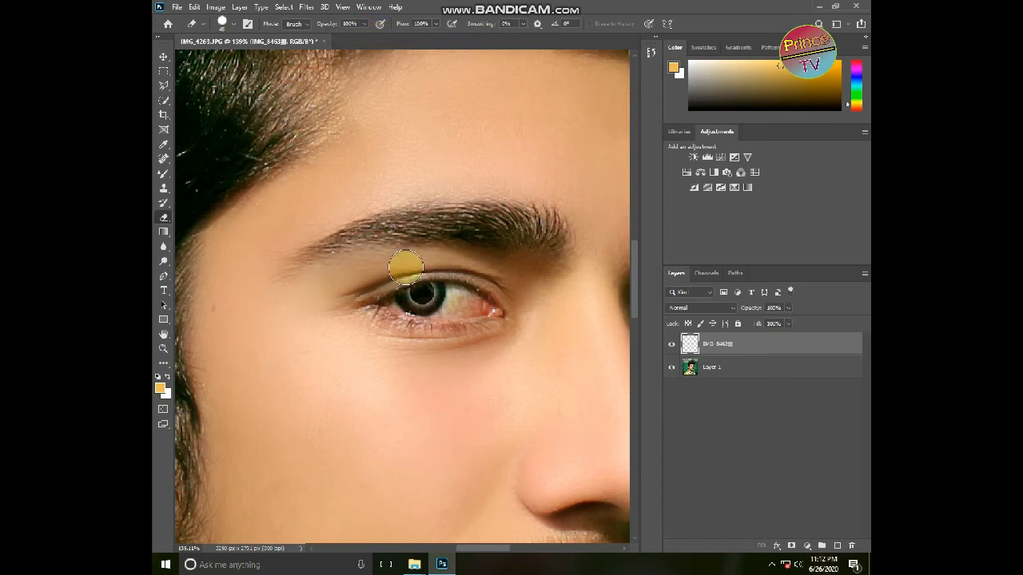
drag(422, 262, 430, 264)
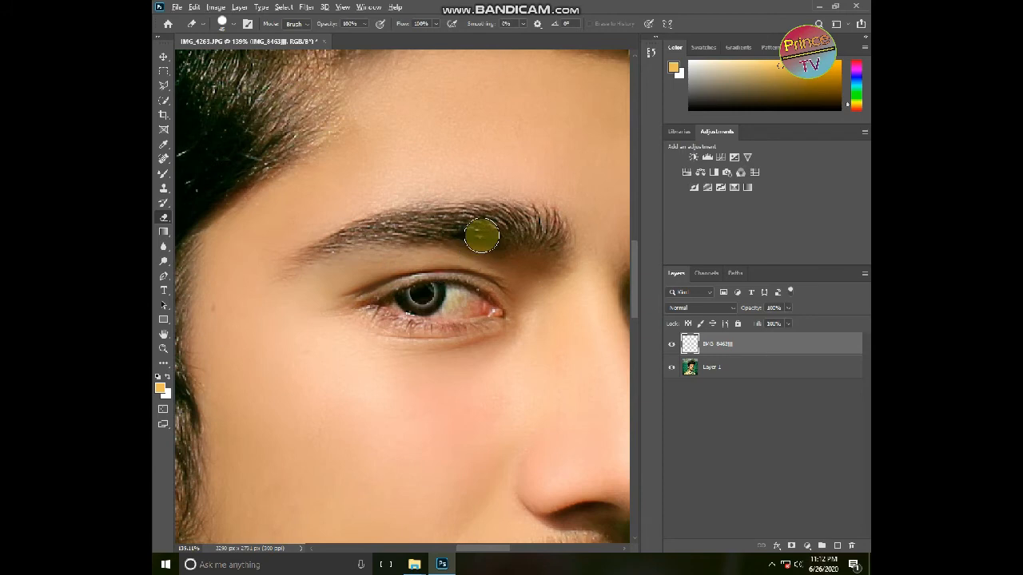
Transform the near-eye lens to fine-tune its size and fit over the iris
scroll(480, 233, down, 2)
scroll(478, 233, down, 4)
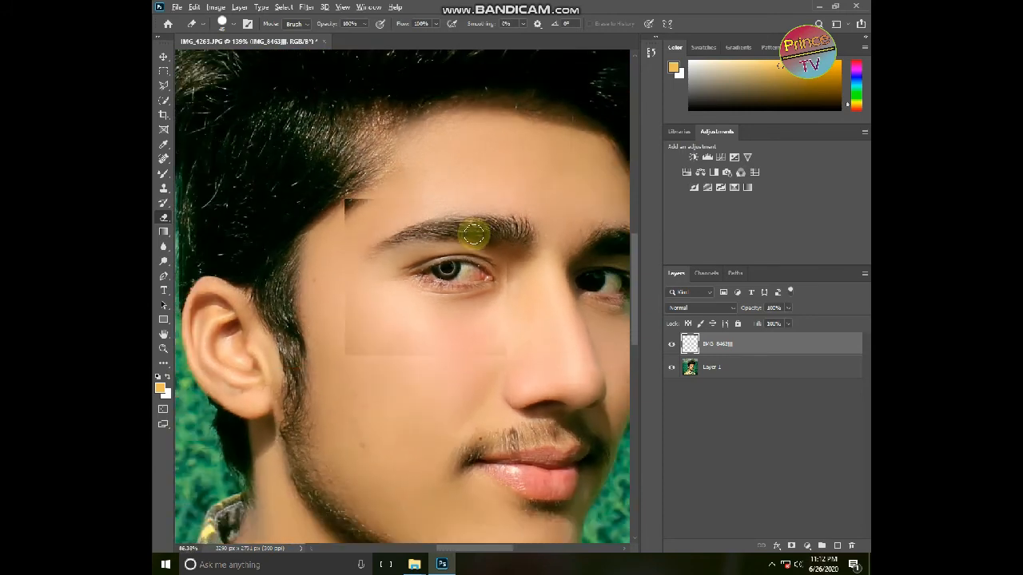
scroll(472, 235, up, 3)
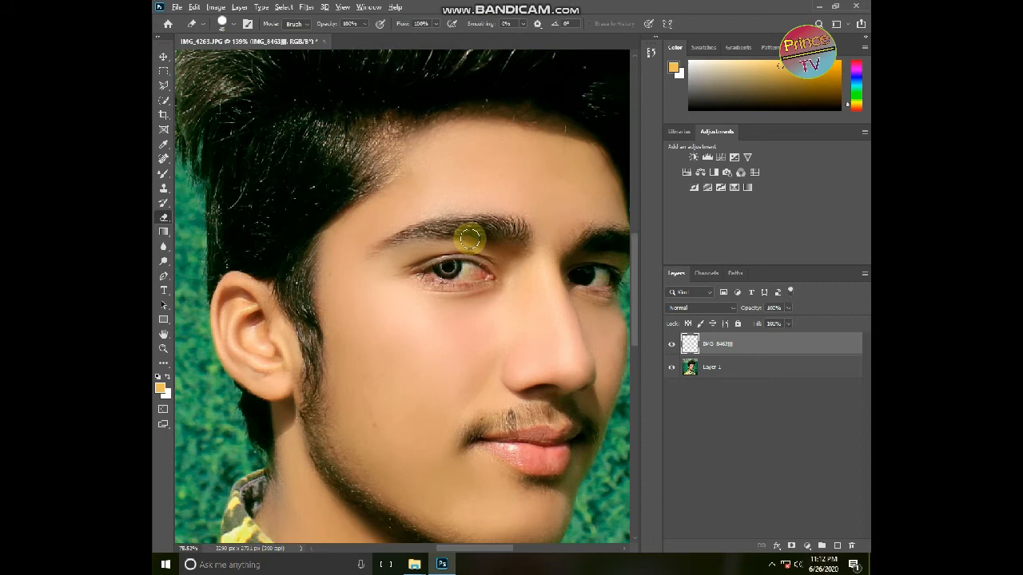
scroll(469, 240, up, 2)
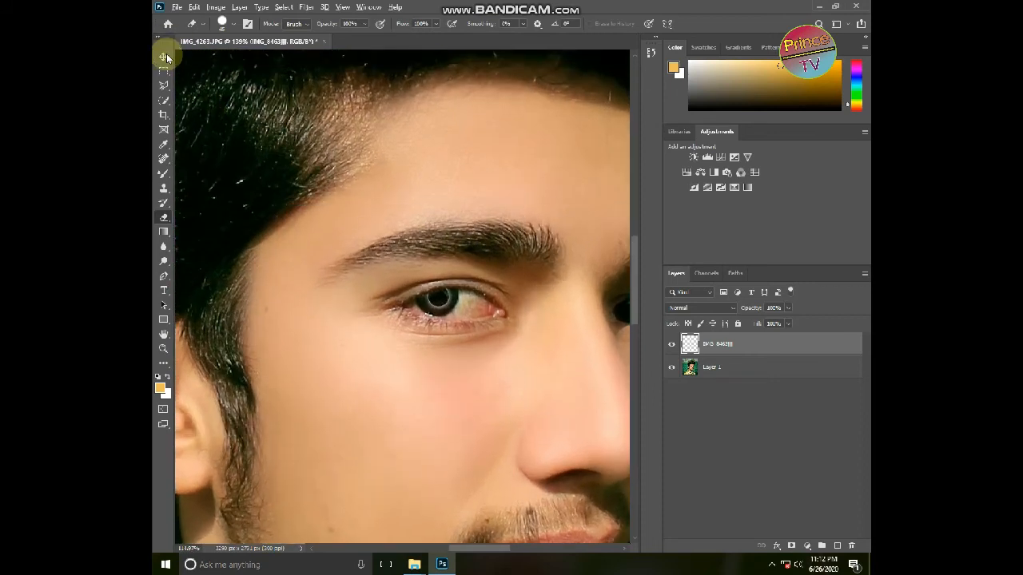
click(163, 57)
drag(456, 323, 456, 326)
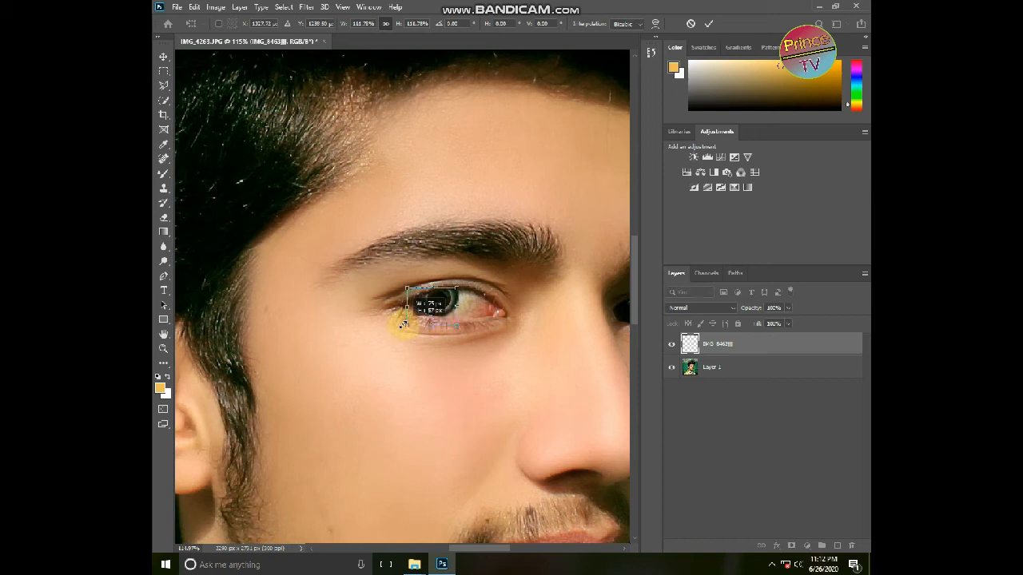
key(Return)
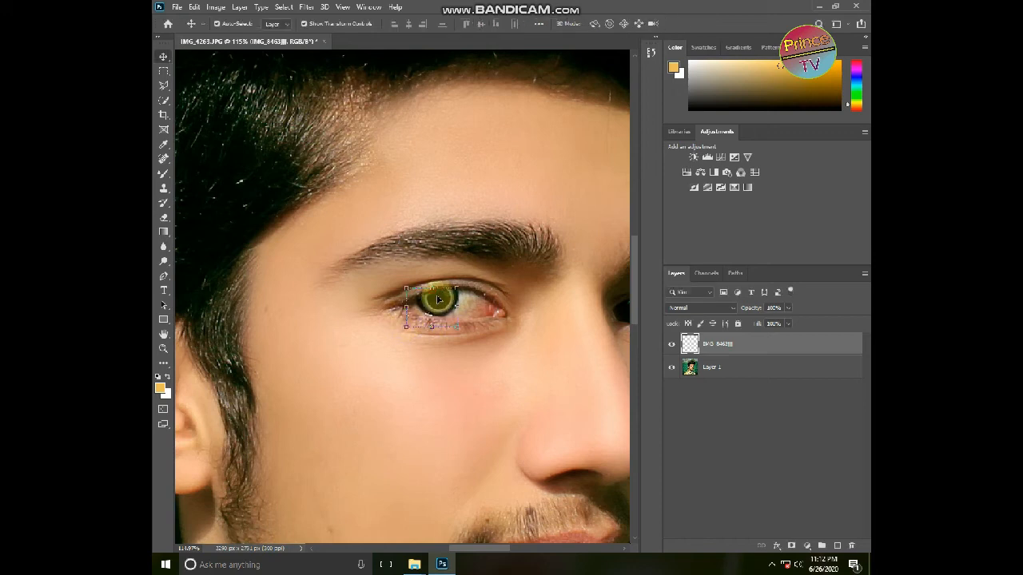
drag(451, 325, 437, 326)
Duplicate the lens layer and move the copy onto the iris of the far eye
key(ctrl+j)
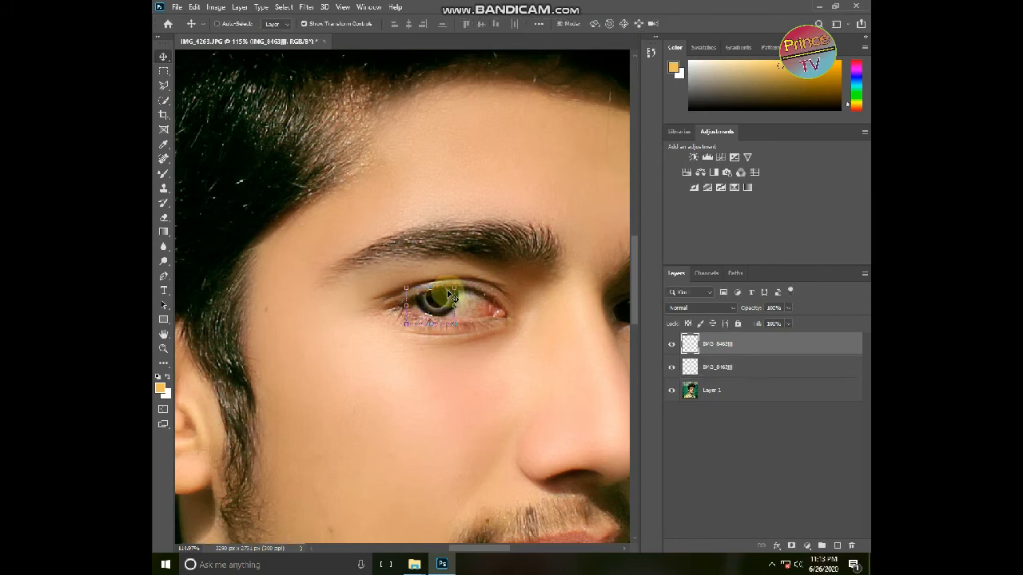
mouse_move(408, 299)
mouse_down()
mouse_move(467, 300)
mouse_move(408, 297)
mouse_up()
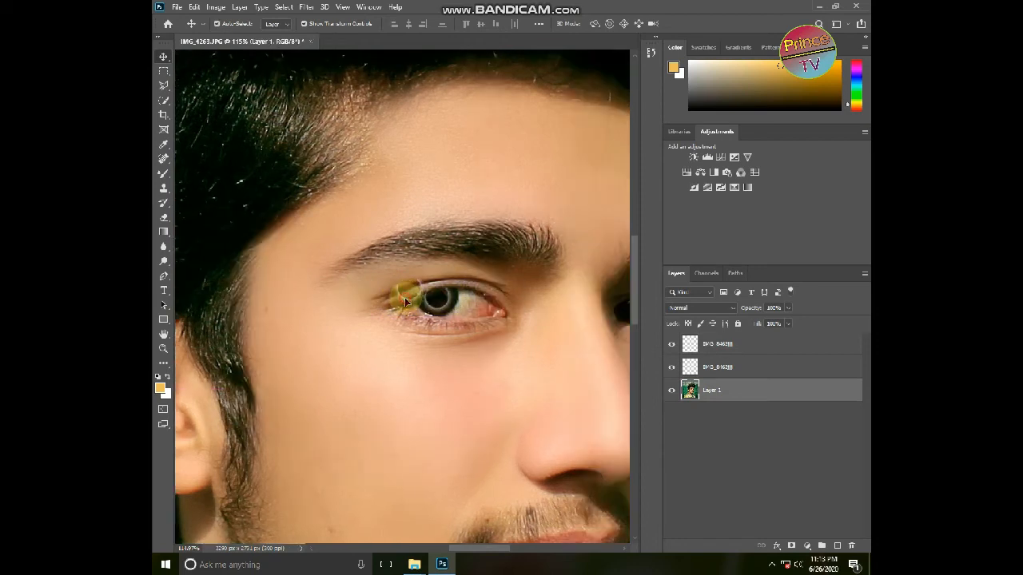
click(404, 299)
drag(404, 297, 607, 322)
drag(529, 348, 436, 350)
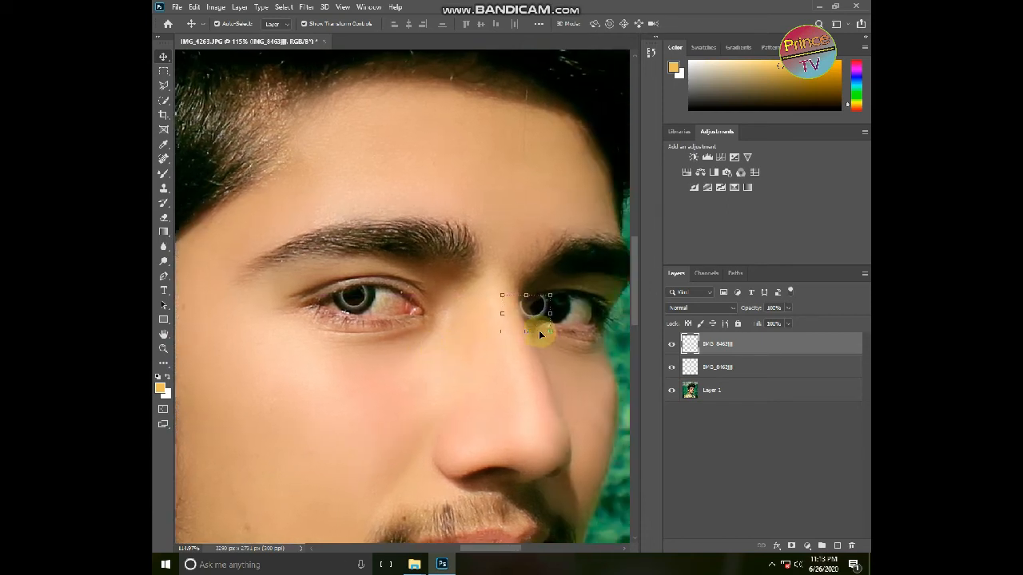
drag(536, 315, 552, 319)
Select the original lens layer and slightly adjust its size over the near eye's iris
click(361, 297)
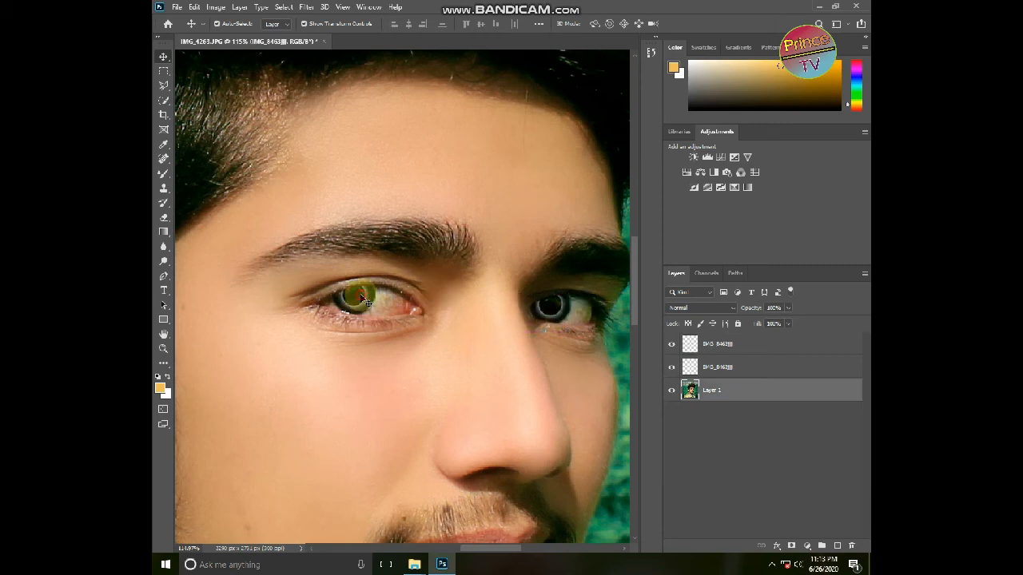
click(367, 303)
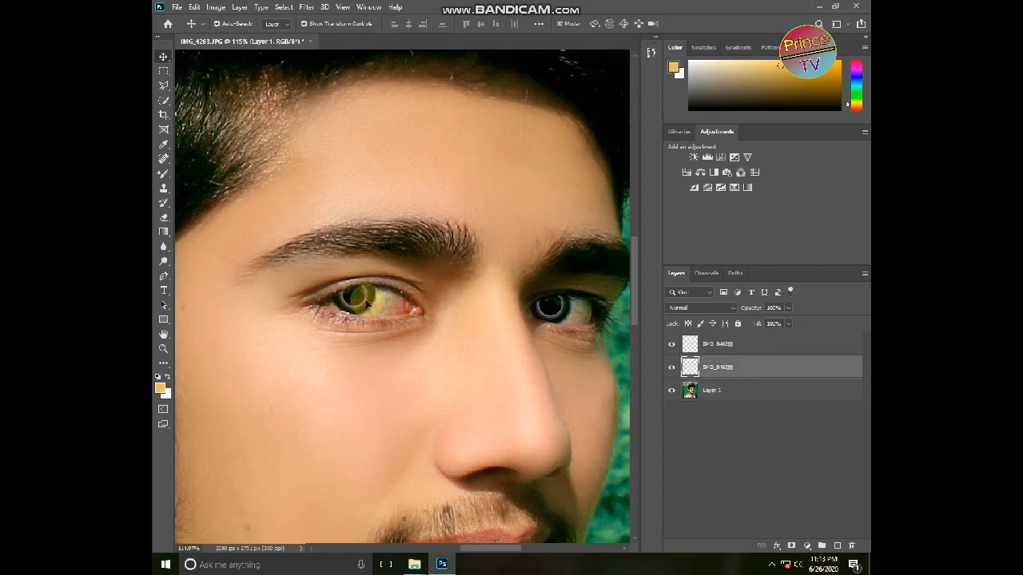
click(369, 303)
click(716, 346)
click(387, 312)
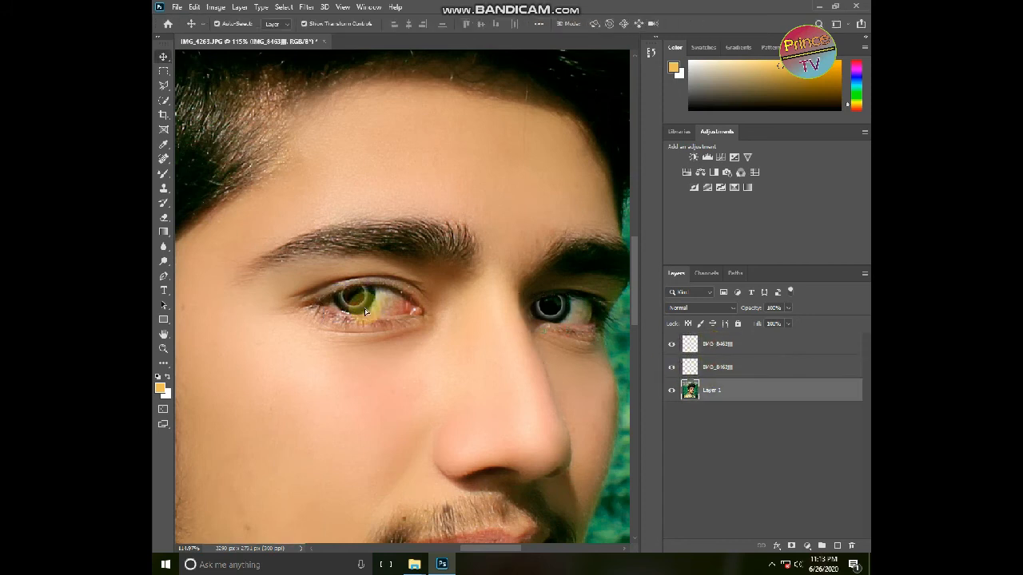
click(691, 367)
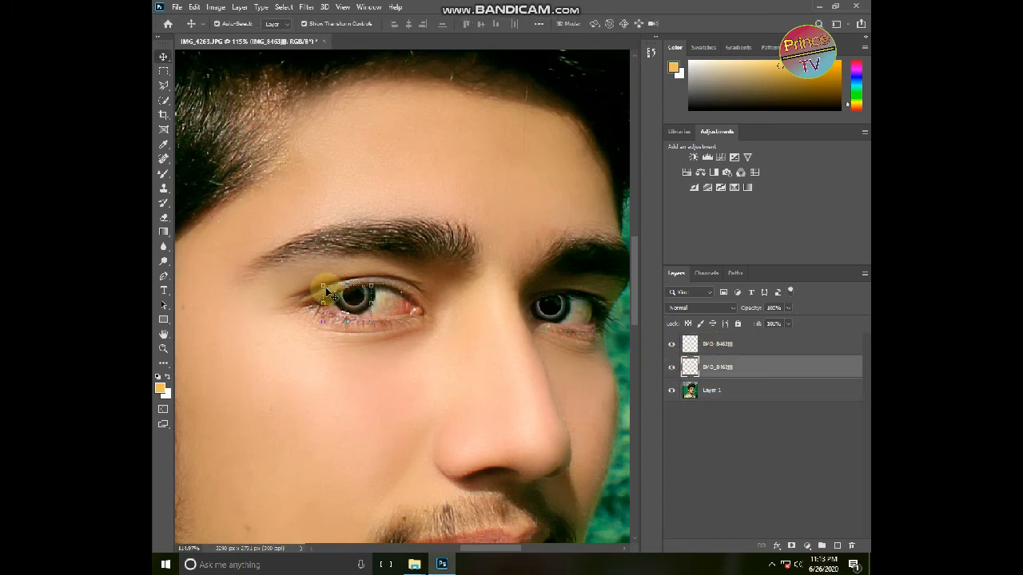
click(372, 308)
drag(373, 303, 373, 304)
key(Return)
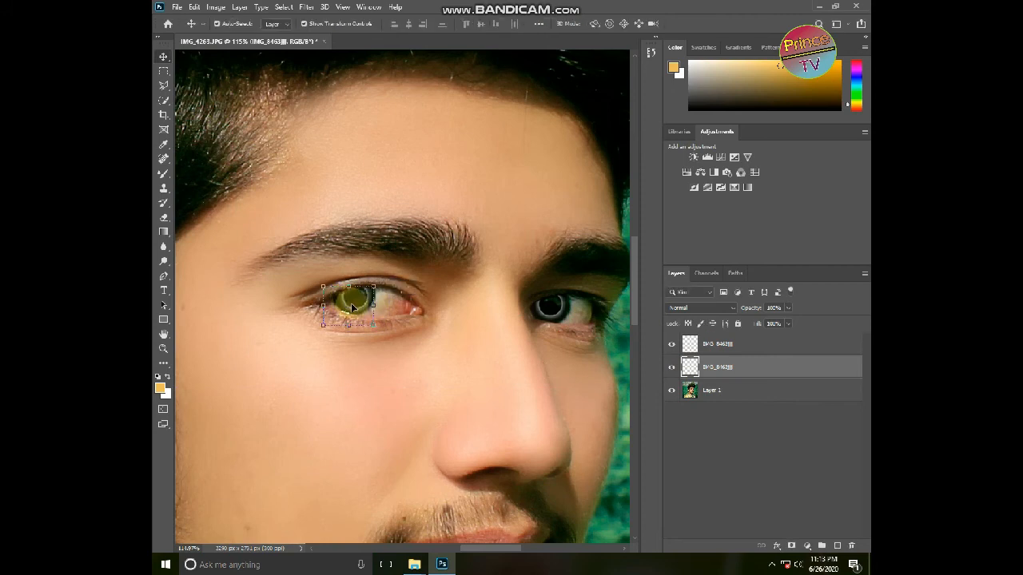
Place the Assassin's Creed Brotherhood logo from New folder (2) in File Explorer and move it down over the lower face and chest
scroll(354, 308, down, 3)
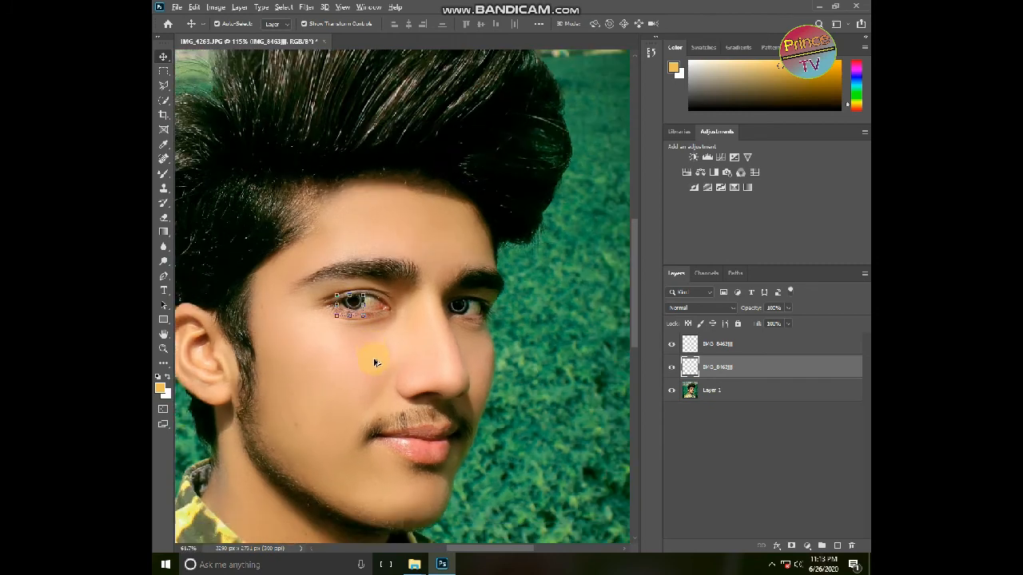
mouse_move(413, 564)
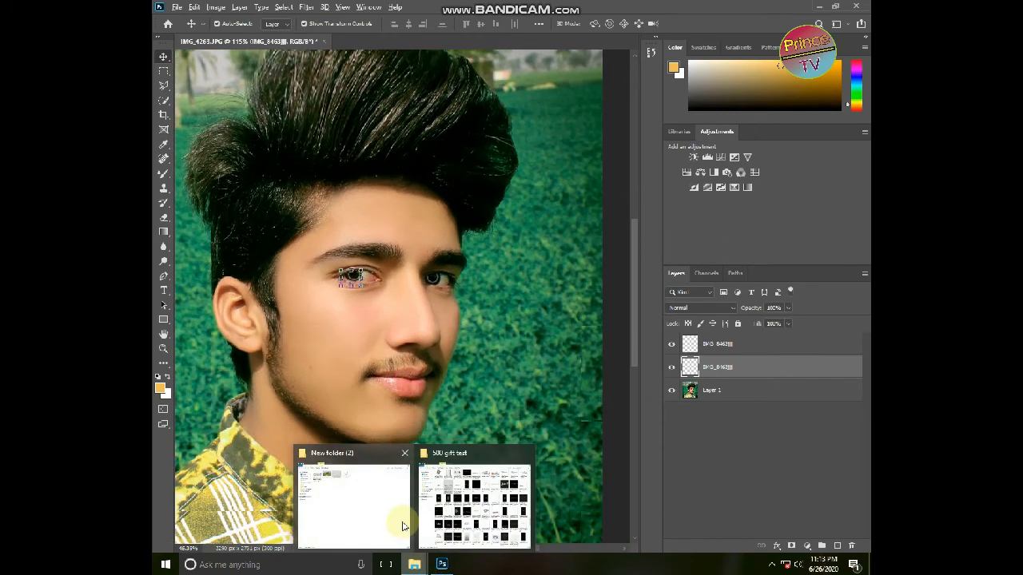
click(399, 520)
drag(293, 109, 432, 439)
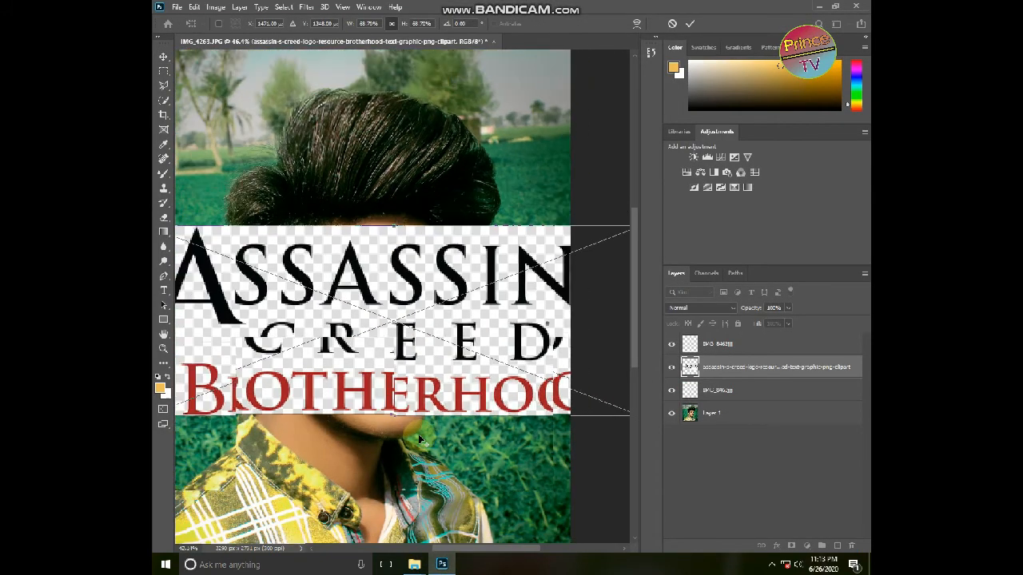
scroll(409, 437, down, 4)
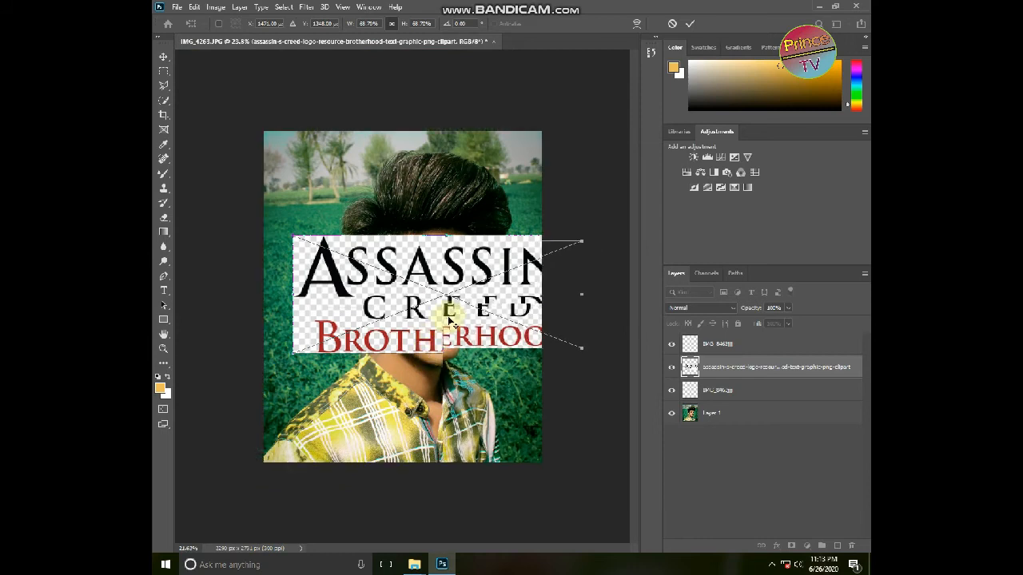
drag(459, 322, 438, 372)
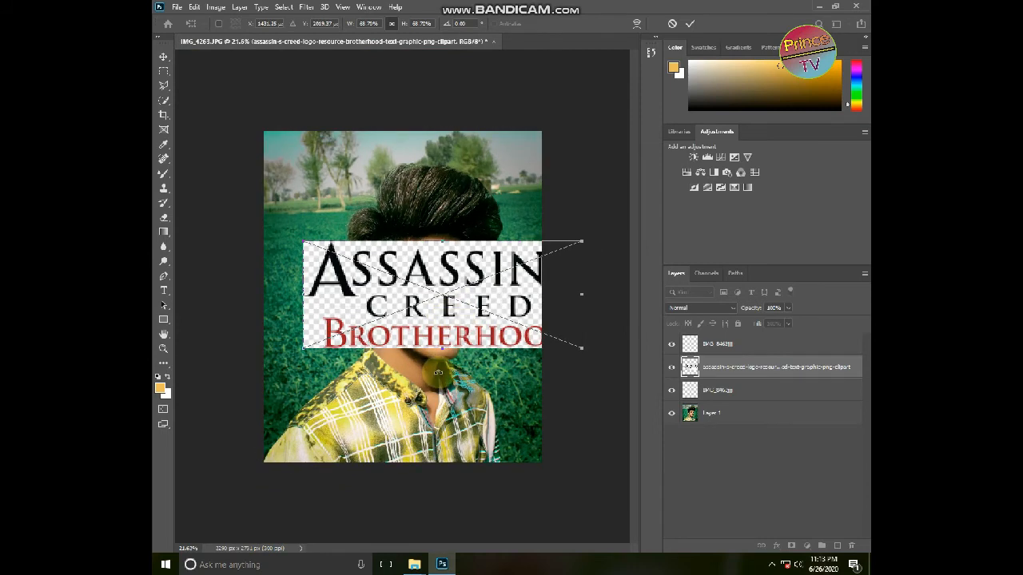
click(710, 371)
drag(514, 313, 468, 376)
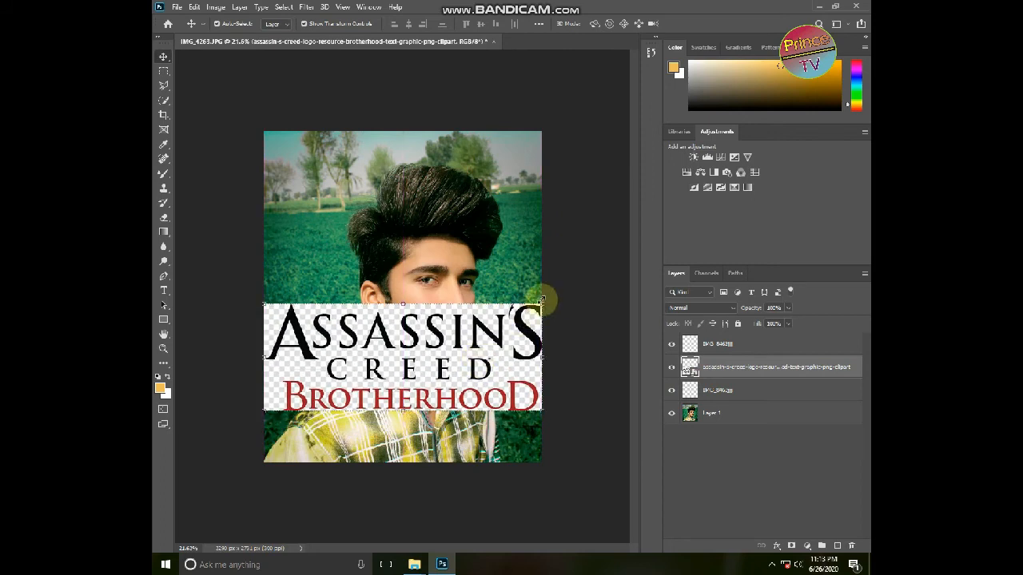
Shrink the logo to about 31% and position it in the upper-left corner of the photo
drag(542, 305, 387, 148)
drag(461, 127, 353, 151)
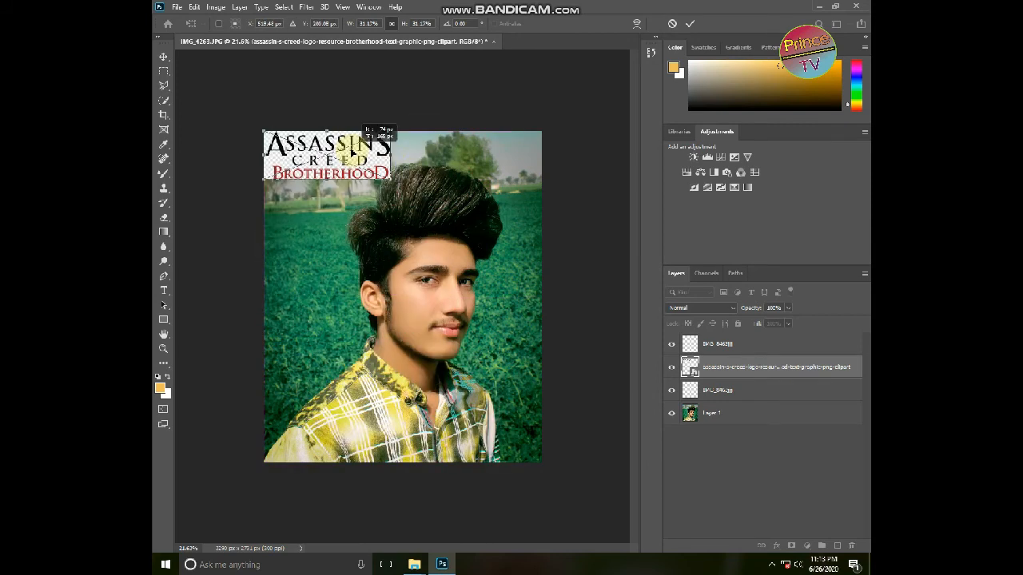
key(Return)
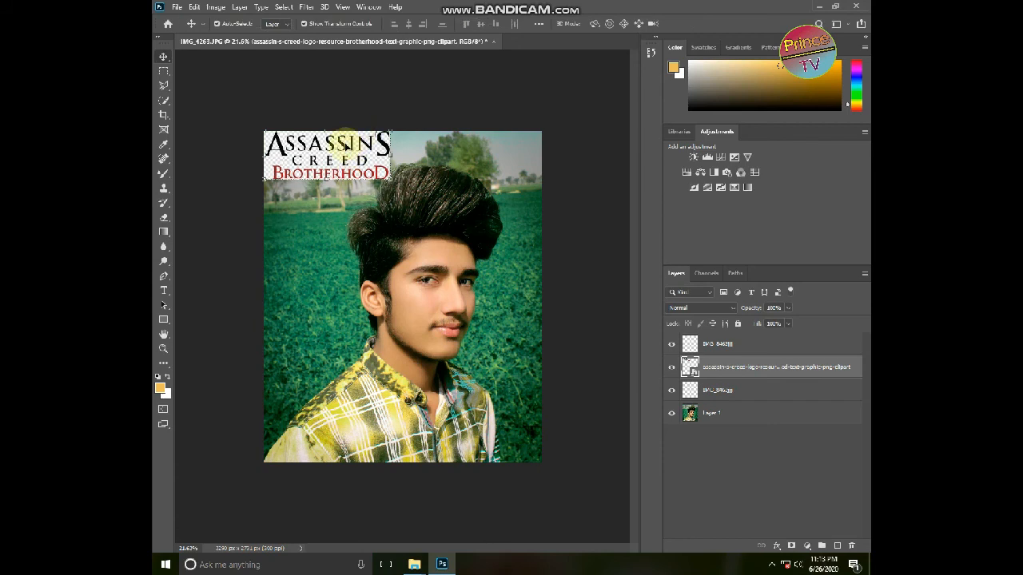
Set the logo layer's blend mode to Darken and scale the logo down slightly within the photo's corner
click(710, 307)
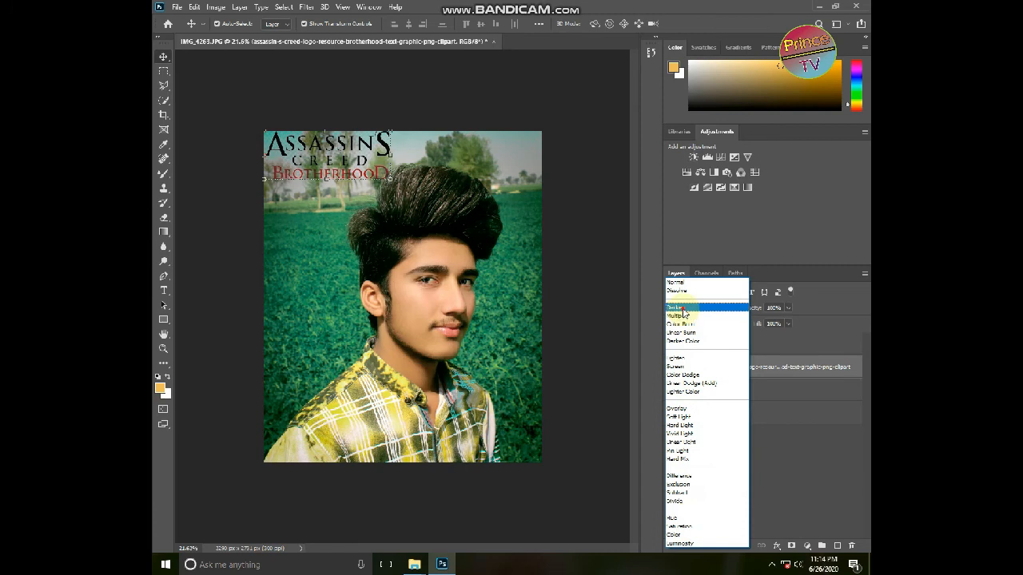
click(682, 309)
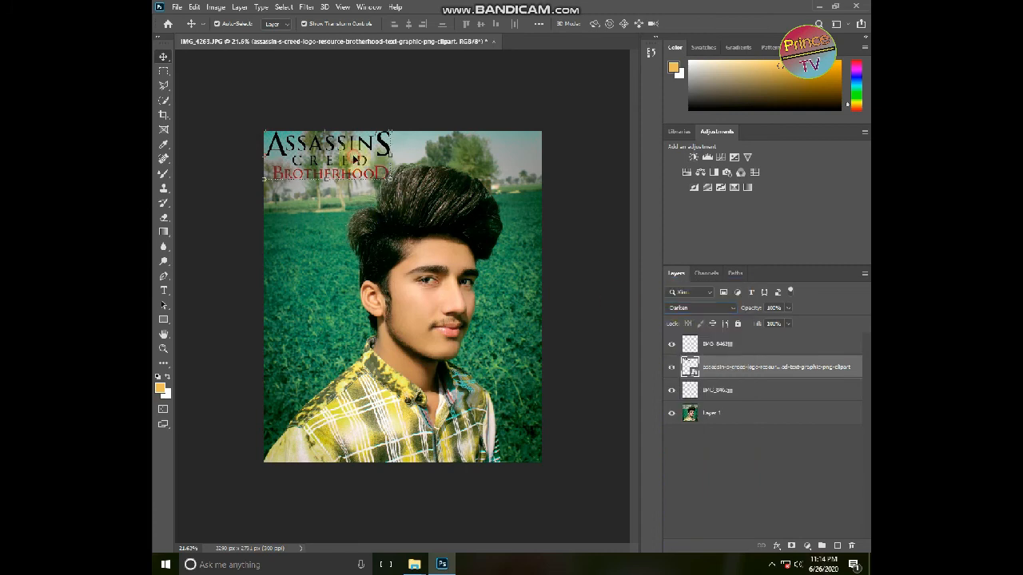
drag(390, 179, 342, 146)
click(459, 209)
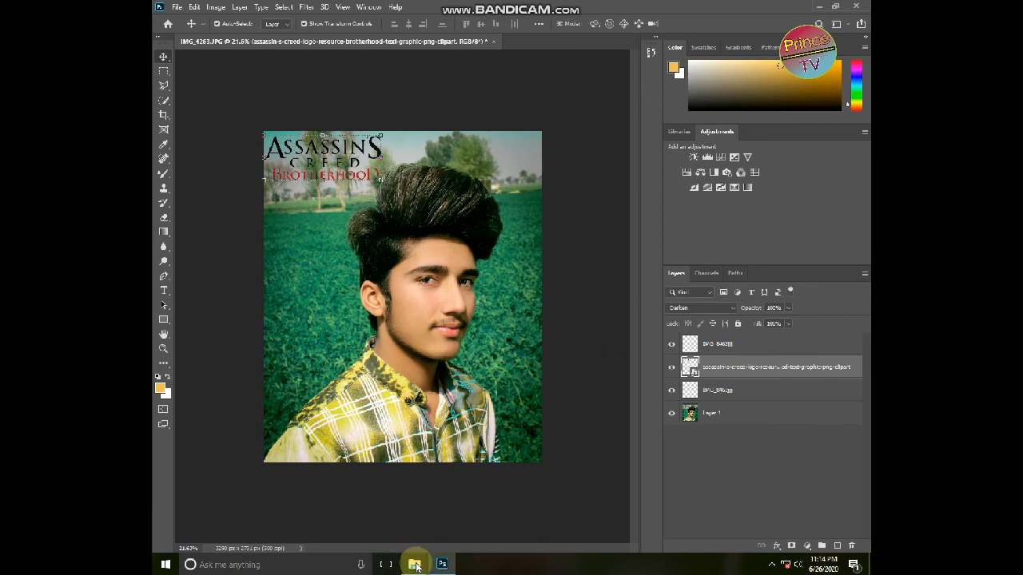
Place the v shape cut image from New folder (2) in File Explorer and shrink it over the near eyebrow
mouse_move(415, 563)
click(390, 513)
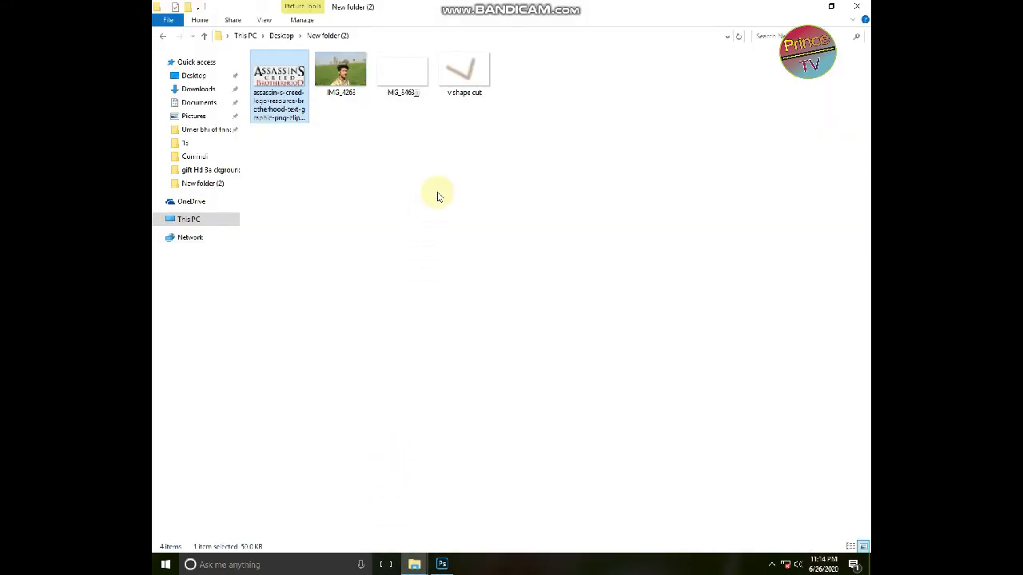
drag(466, 73, 453, 307)
drag(431, 258, 430, 257)
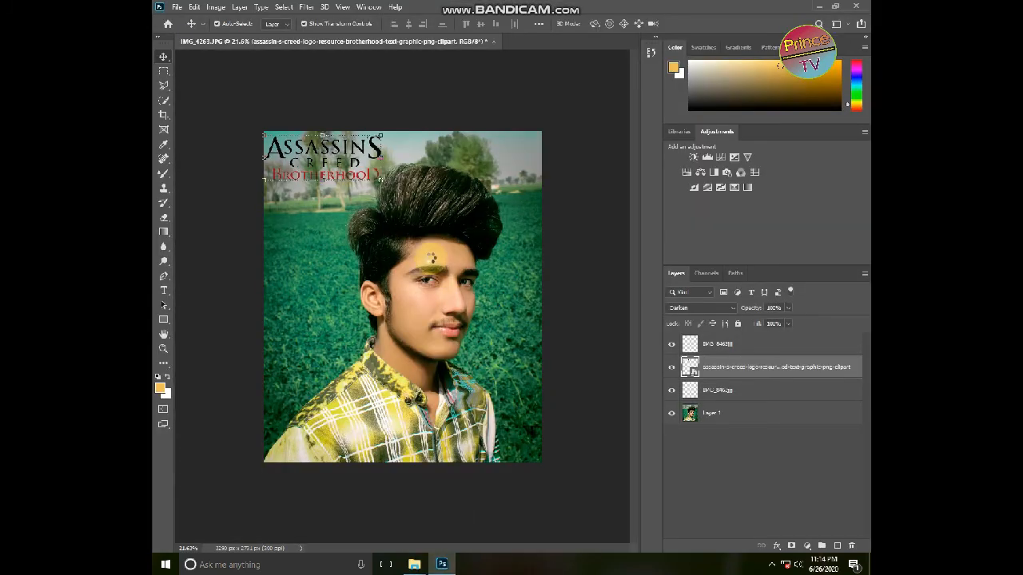
drag(543, 203, 434, 270)
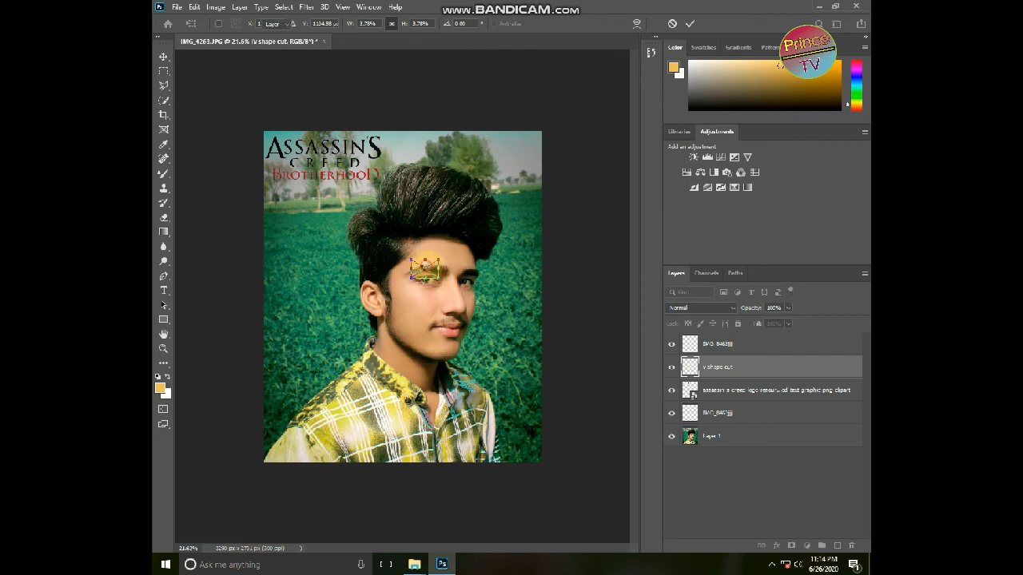
Scale the v shape cut down slightly, fit it within the near eyebrow and commit the placement
scroll(421, 267, up, 10)
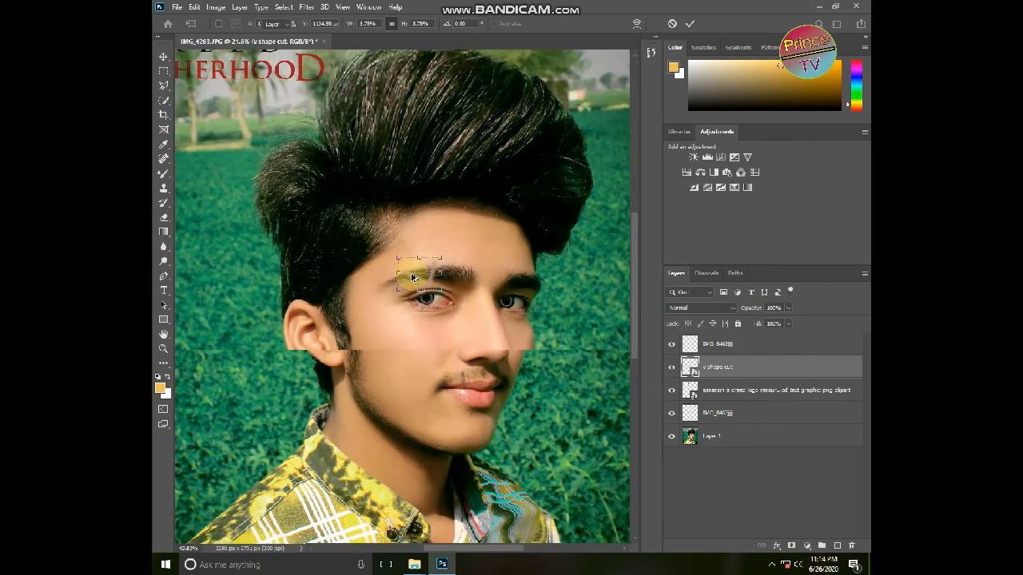
scroll(412, 278, up, 6)
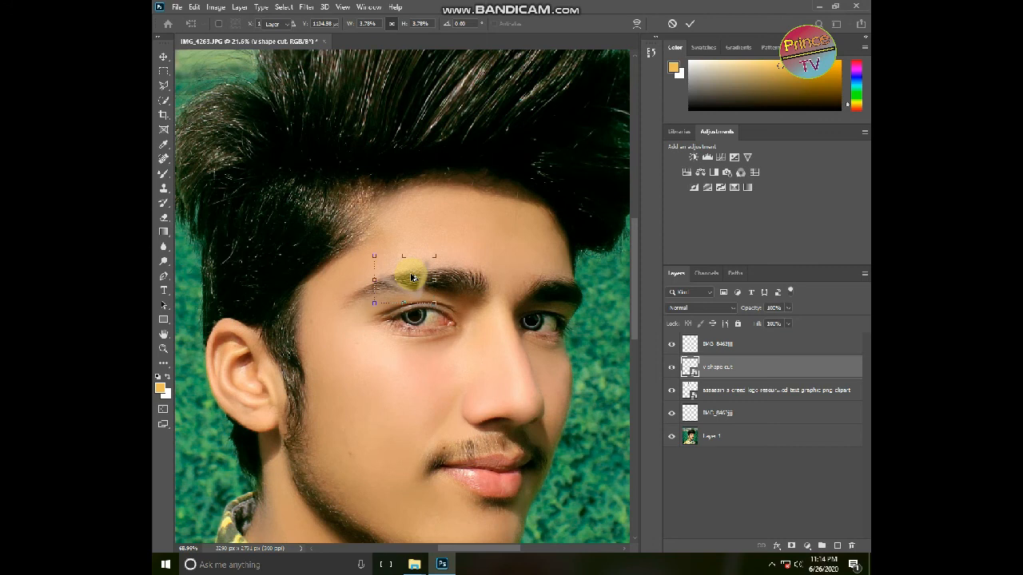
scroll(412, 277, up, 6)
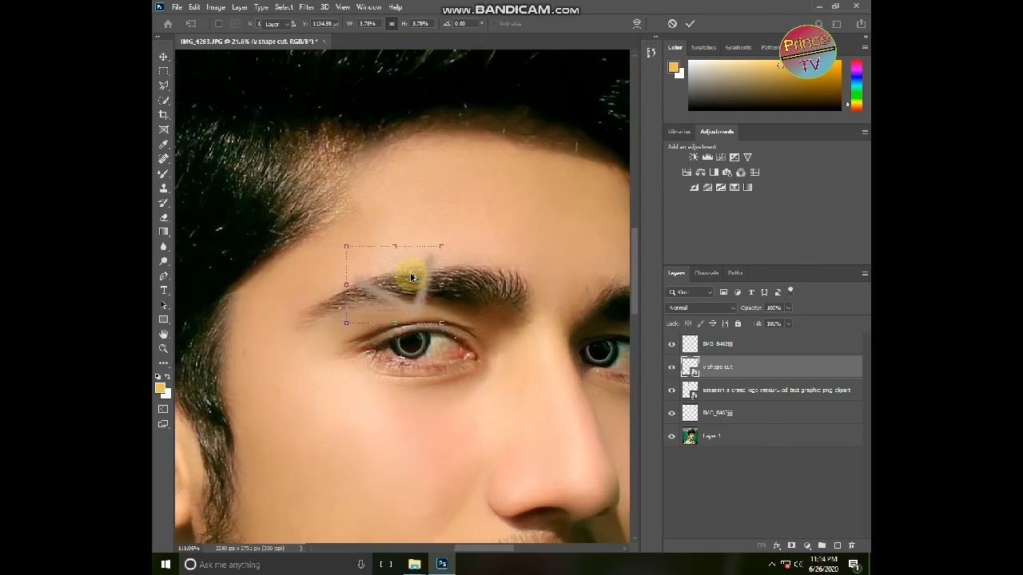
scroll(432, 296, up, 3)
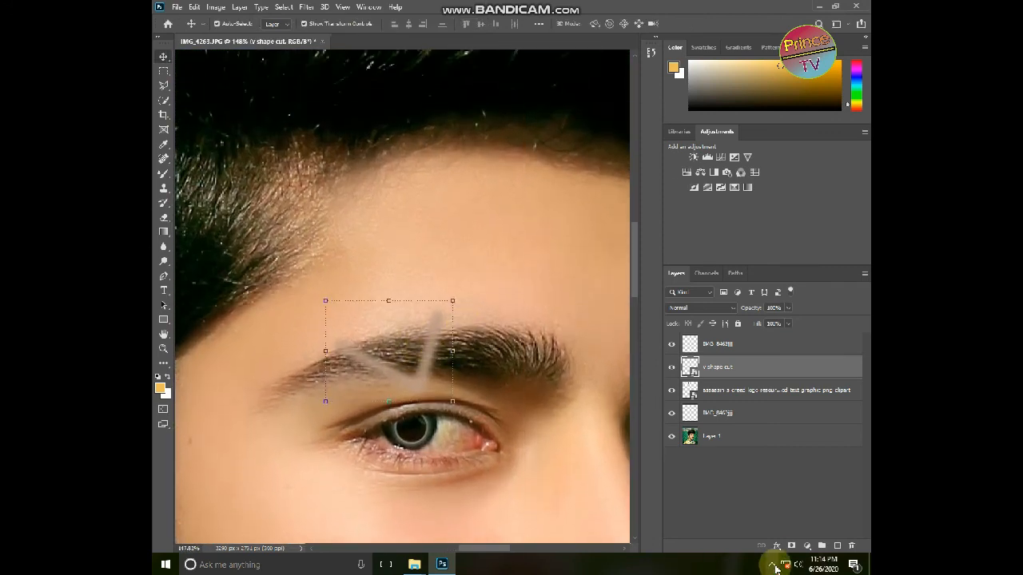
click(772, 567)
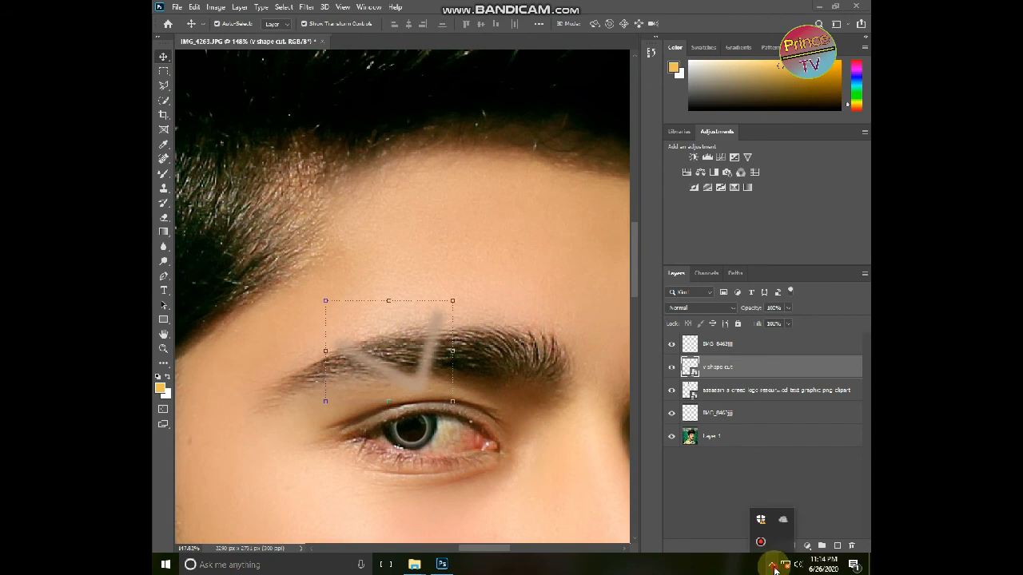
click(773, 567)
drag(451, 299, 434, 334)
drag(389, 366, 417, 333)
key(Return)
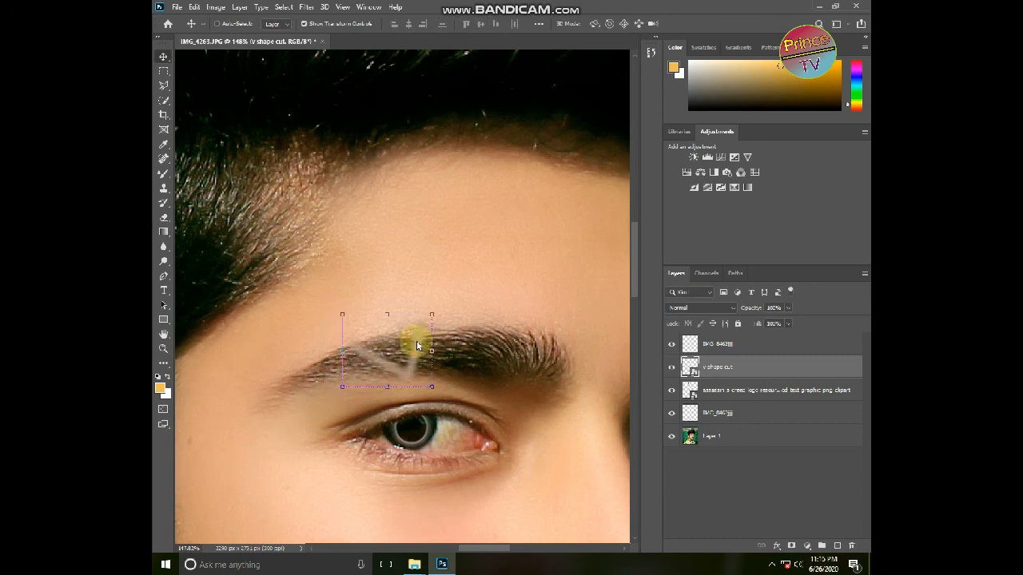
Brighten the v shape cut with Levels, setting the input midtone to 0.92 and the white point to 220
key(ctrl+l)
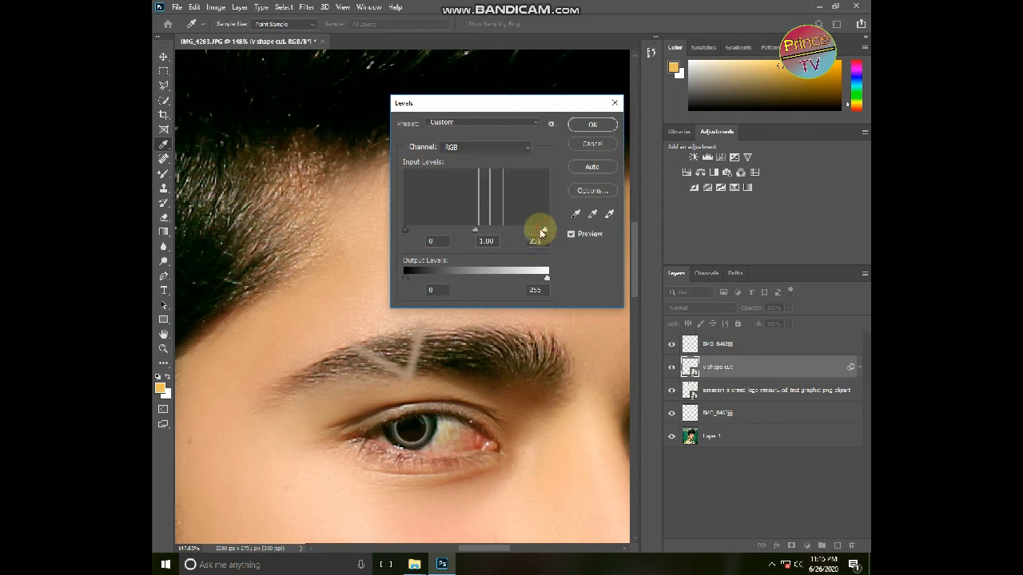
drag(458, 232, 454, 229)
drag(529, 232, 527, 231)
drag(453, 232, 471, 232)
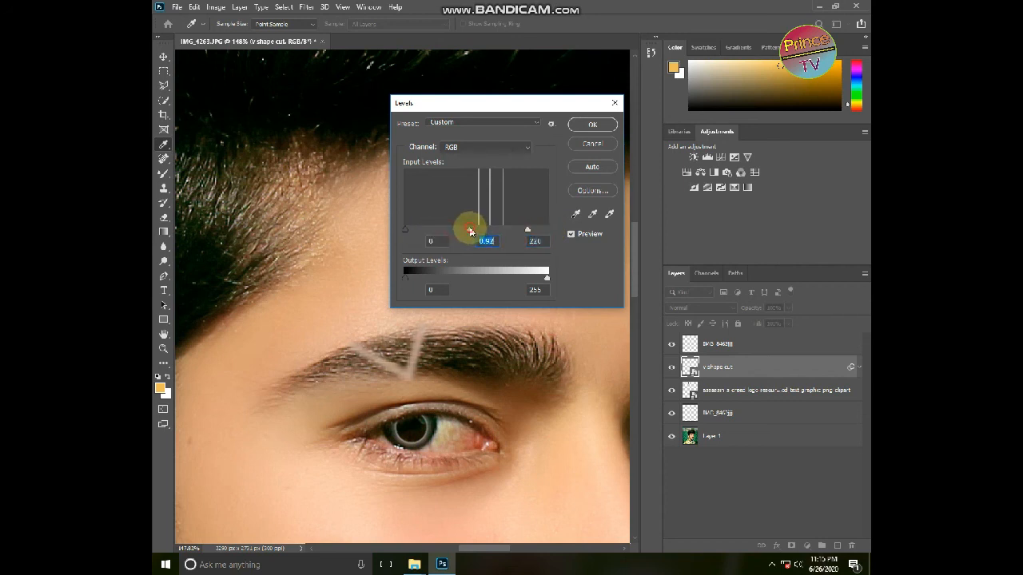
click(587, 121)
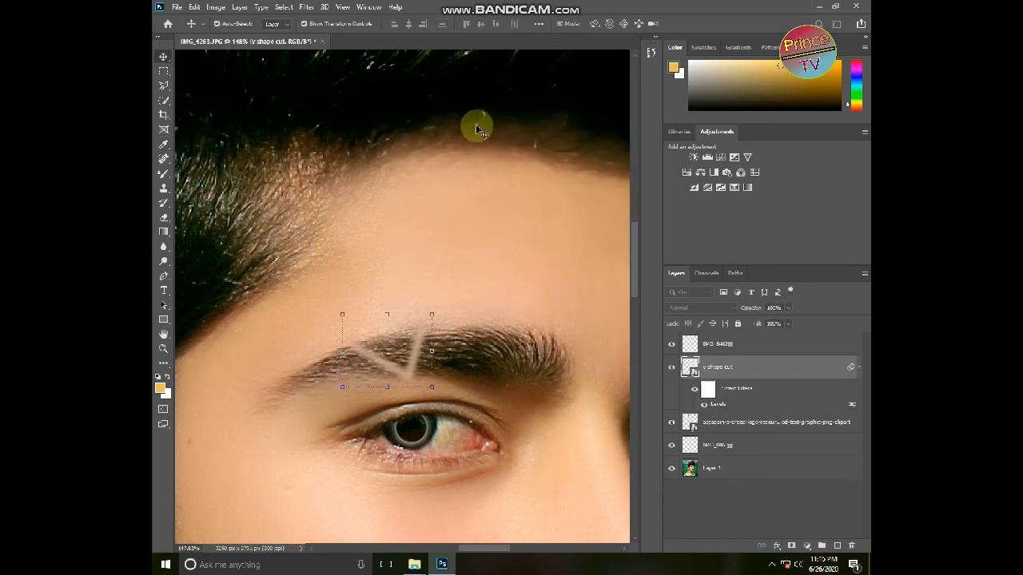
Rasterize the v shape cut layer for erasing and nudge the cut slightly within the near eyebrow
click(164, 217)
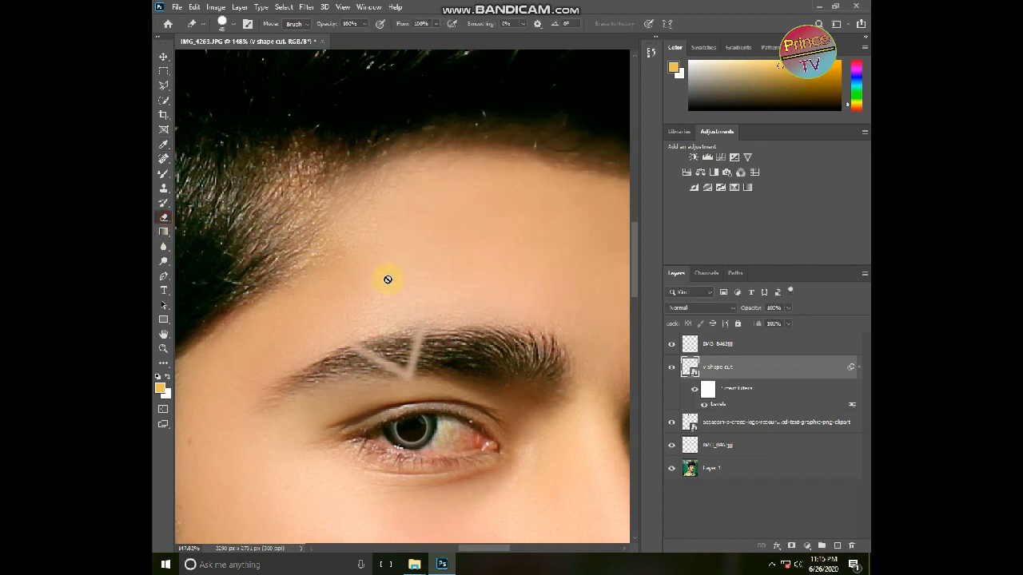
click(414, 321)
click(503, 222)
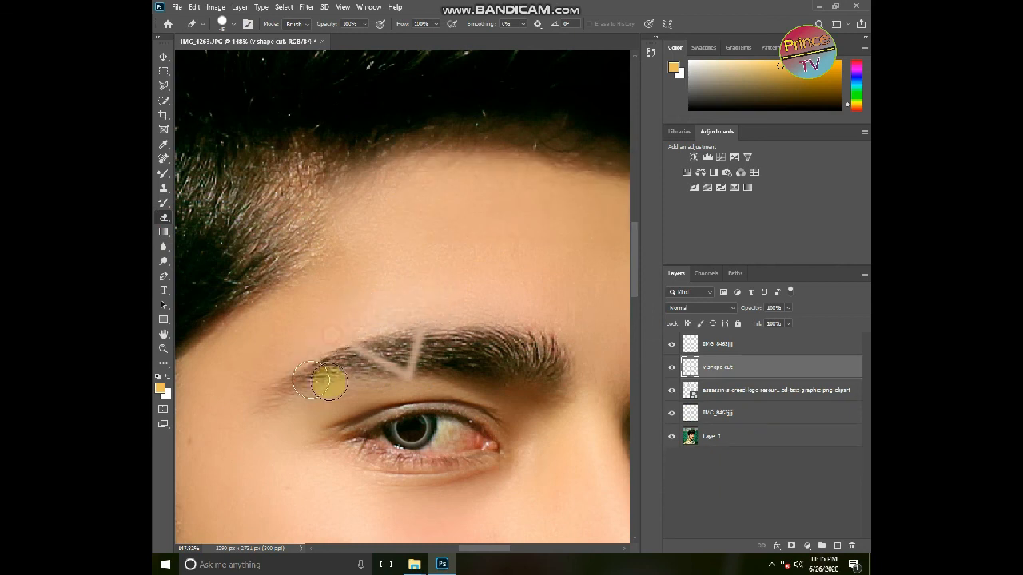
click(163, 57)
drag(402, 365, 400, 370)
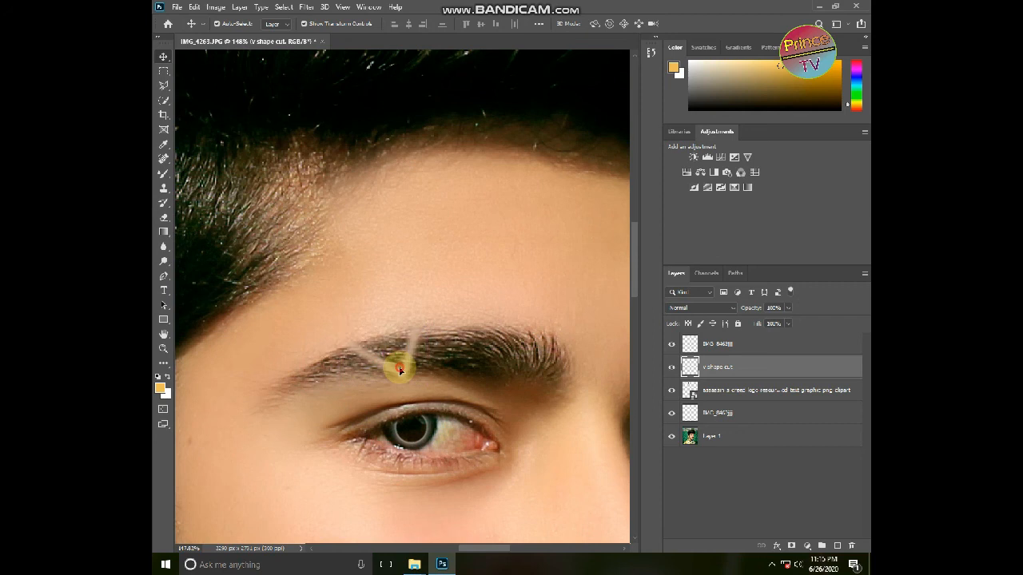
click(304, 327)
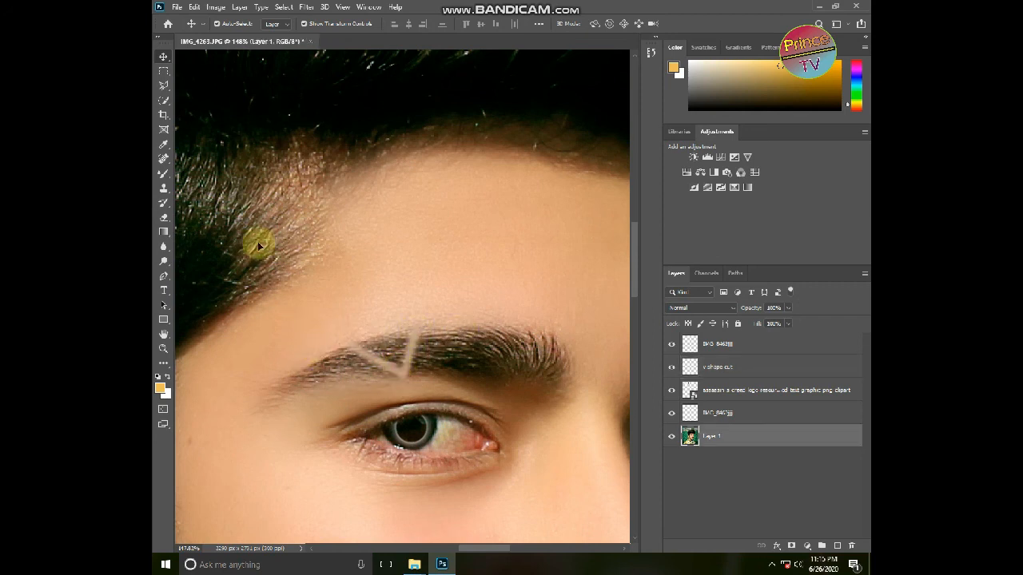
click(163, 217)
drag(348, 325, 346, 322)
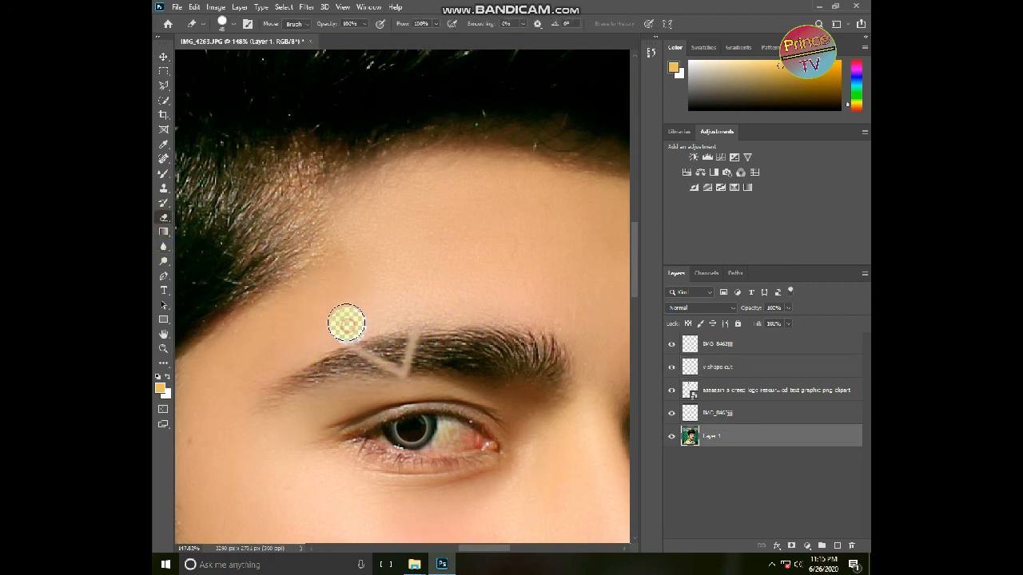
click(774, 392)
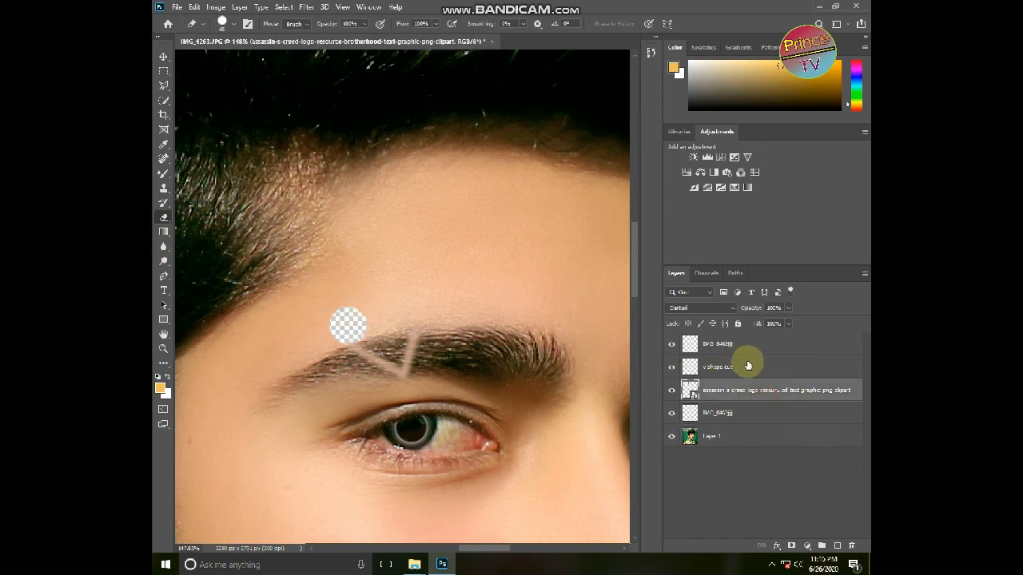
key(ctrl+z)
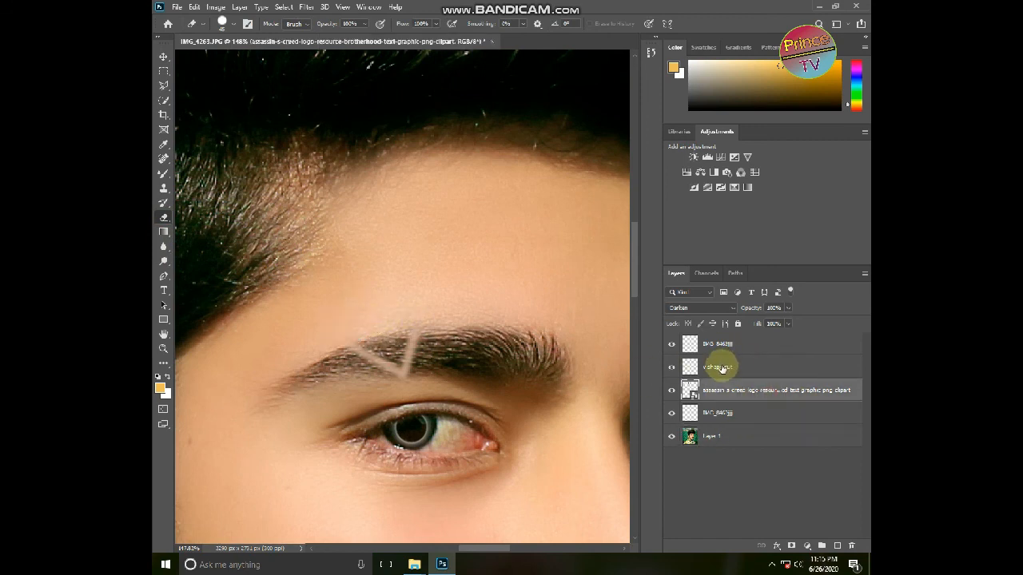
Rasterize the Assassin's Creed logo layer and run the Eraser along the upper edge of the near eyebrow
click(369, 328)
click(493, 219)
drag(431, 310, 359, 317)
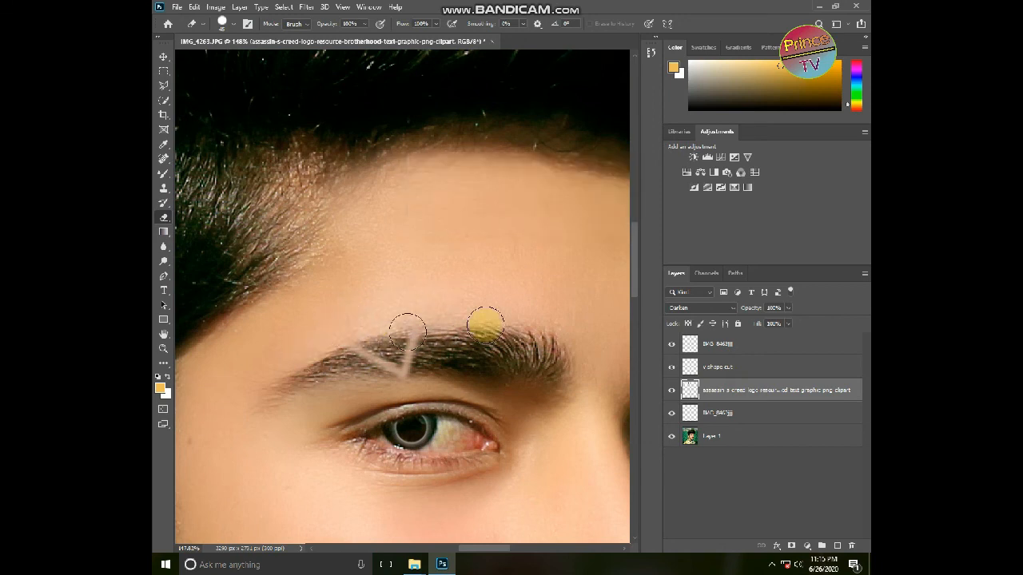
scroll(504, 293, down, 5)
scroll(401, 357, down, 6)
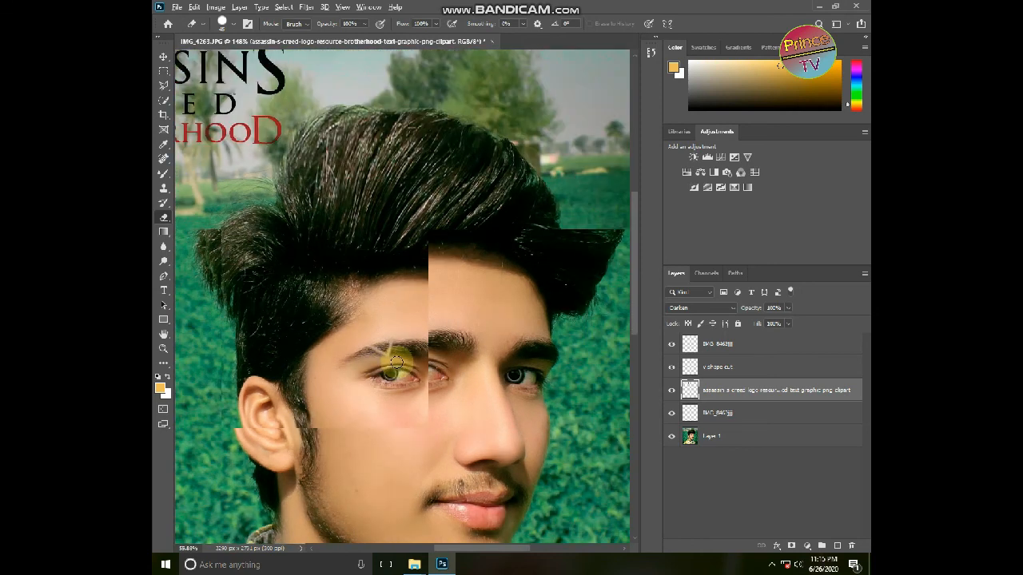
scroll(361, 384, down, 6)
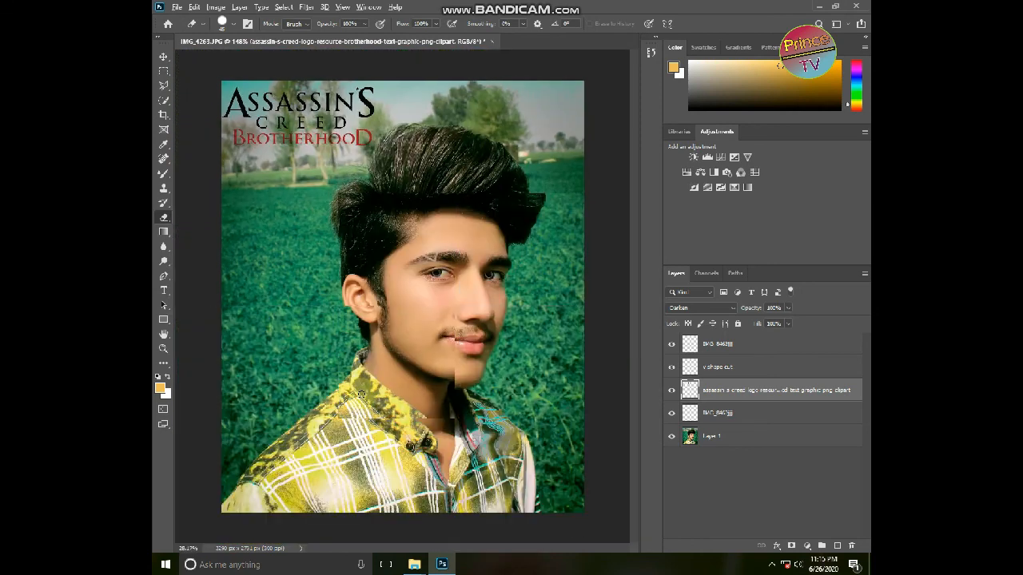
scroll(364, 388, up, 2)
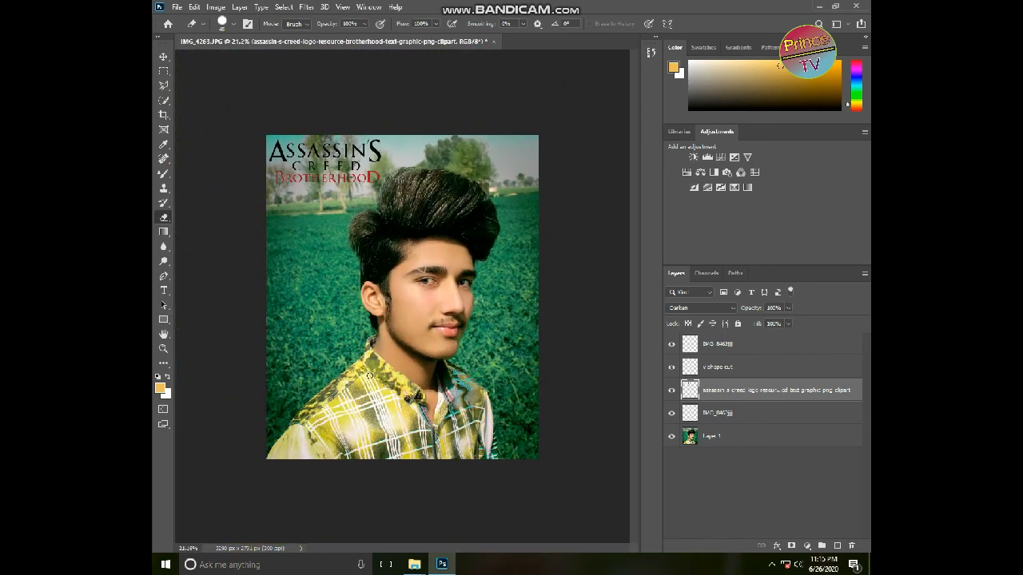